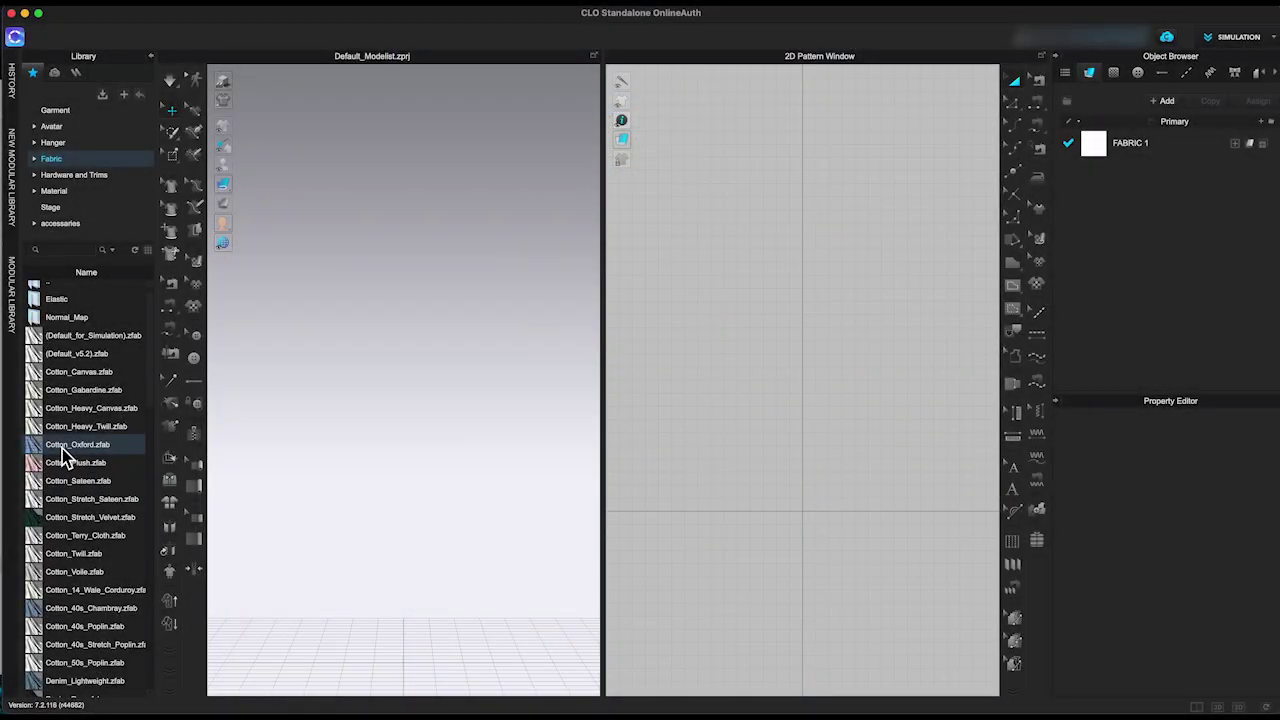
Step: Hide the Library panel and draw a square pattern piece with the Rectangle tool
{"action": "double_click", "coordinate": [90, 445]}
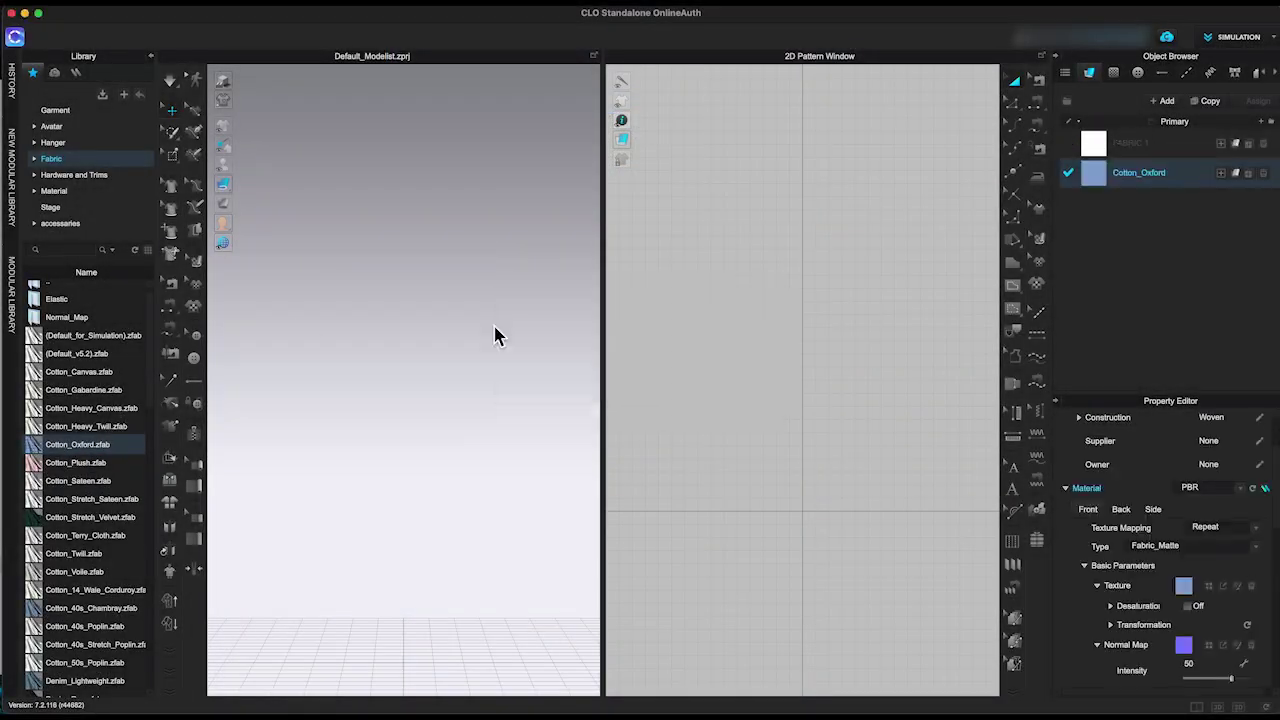
{"action": "left_click", "coordinate": [1014, 262]}
{"action": "left_click", "coordinate": [1045, 272]}
{"action": "left_click_drag", "start_coordinate": [646, 274], "coordinate": [891, 520]}
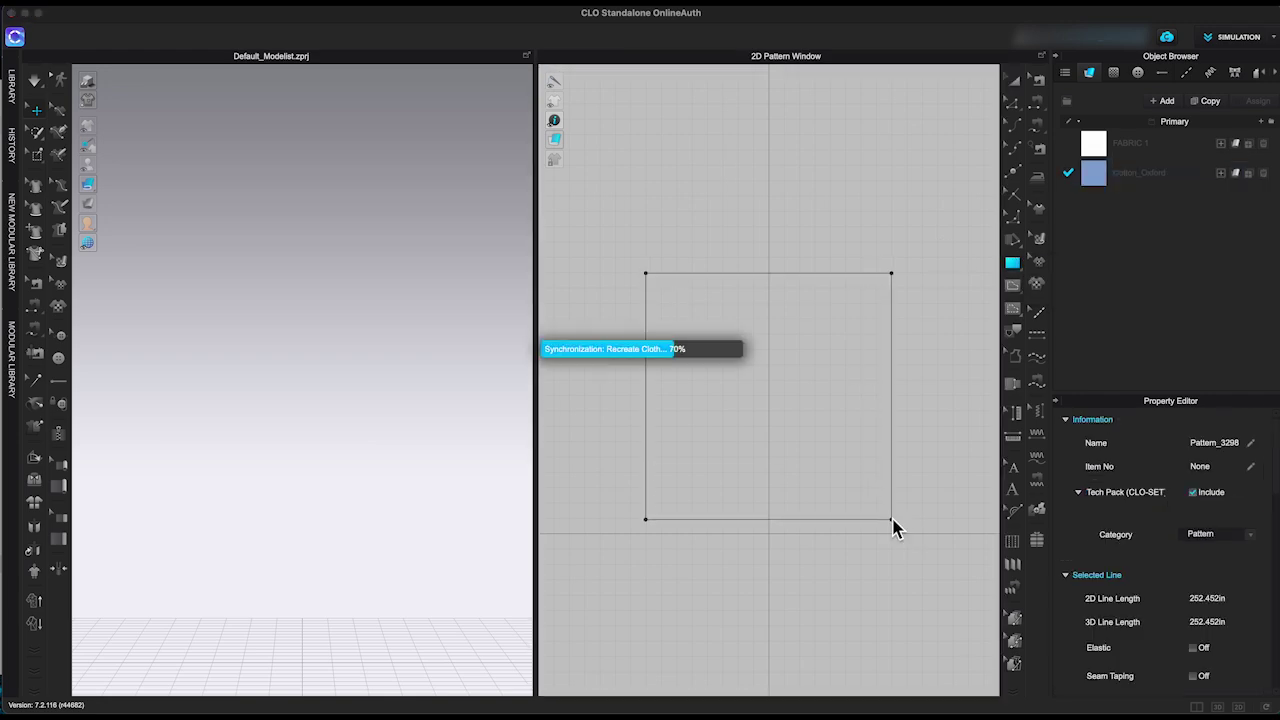
{"action": "scroll", "coordinate": [376, 190], "scroll_direction": "up", "scroll_amount": 10}
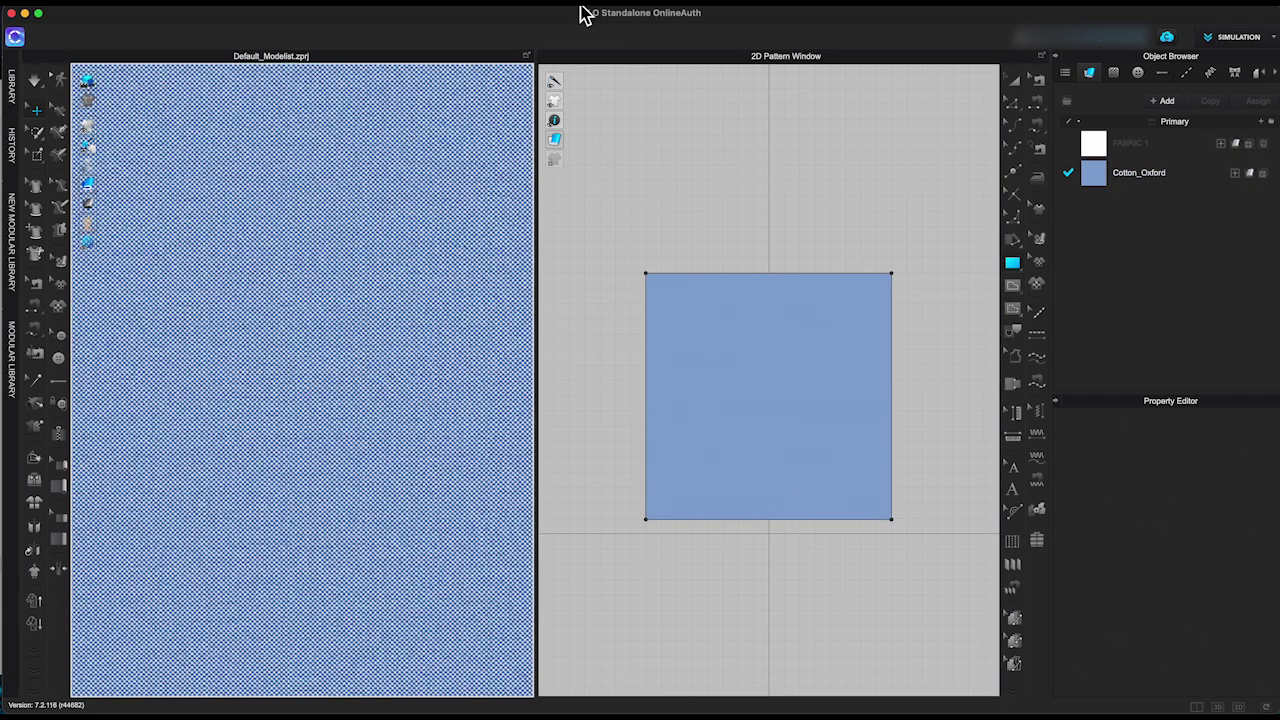
Step: Start an interactive render of the square at 720 × 1280 portrait image size
{"action": "left_click", "coordinate": [586, 14]}
{"action": "left_click", "coordinate": [610, 32]}
{"action": "left_click", "coordinate": [1013, 233]}
{"action": "left_click", "coordinate": [1205, 529]}
{"action": "left_click", "coordinate": [1195, 563]}
{"action": "left_click", "coordinate": [1013, 86]}
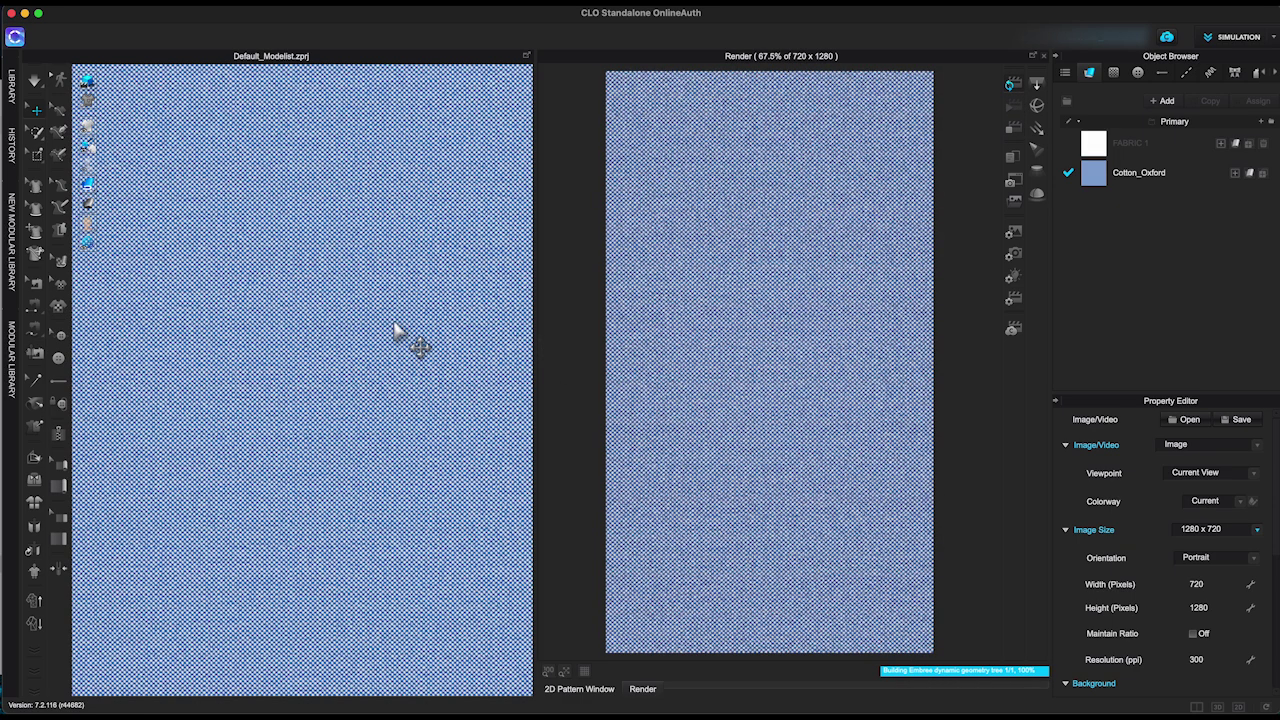
Step: Inspect Cotton_Oxford's texture, normal map and displacement map settings, then close the render pane
{"action": "left_click", "coordinate": [1150, 175]}
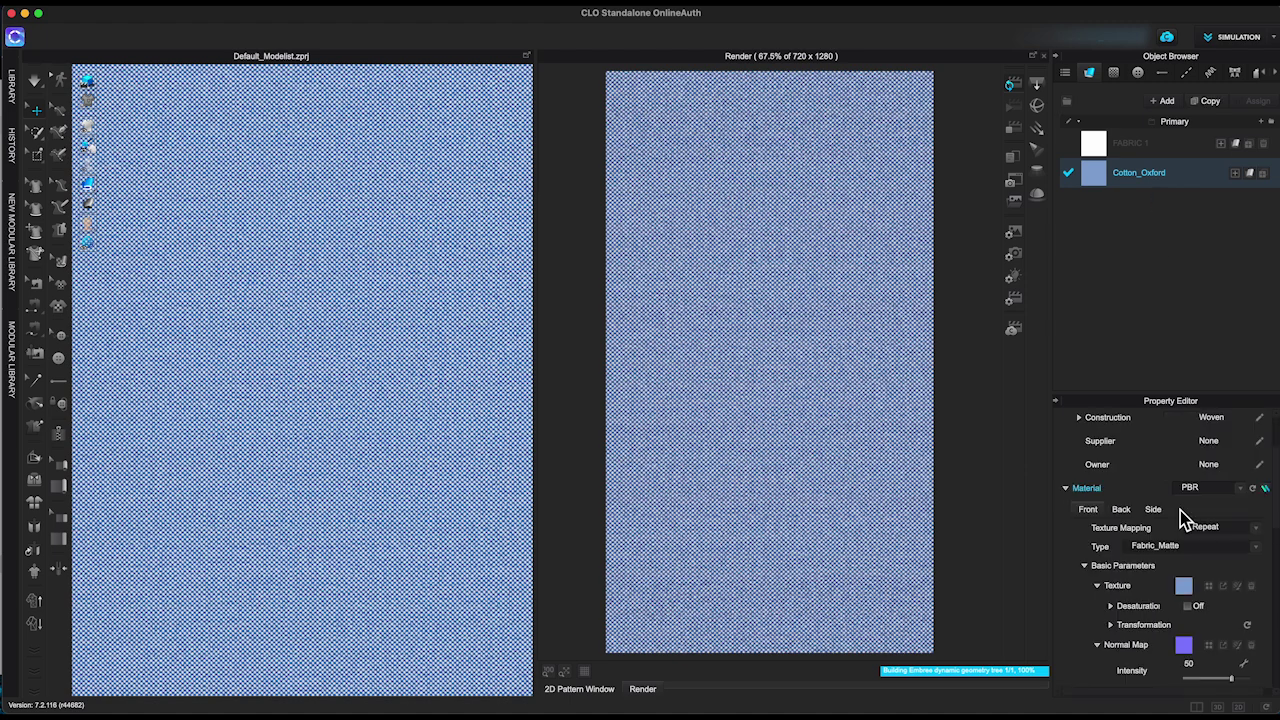
{"action": "scroll", "coordinate": [1182, 515], "scroll_direction": "down", "scroll_amount": 3}
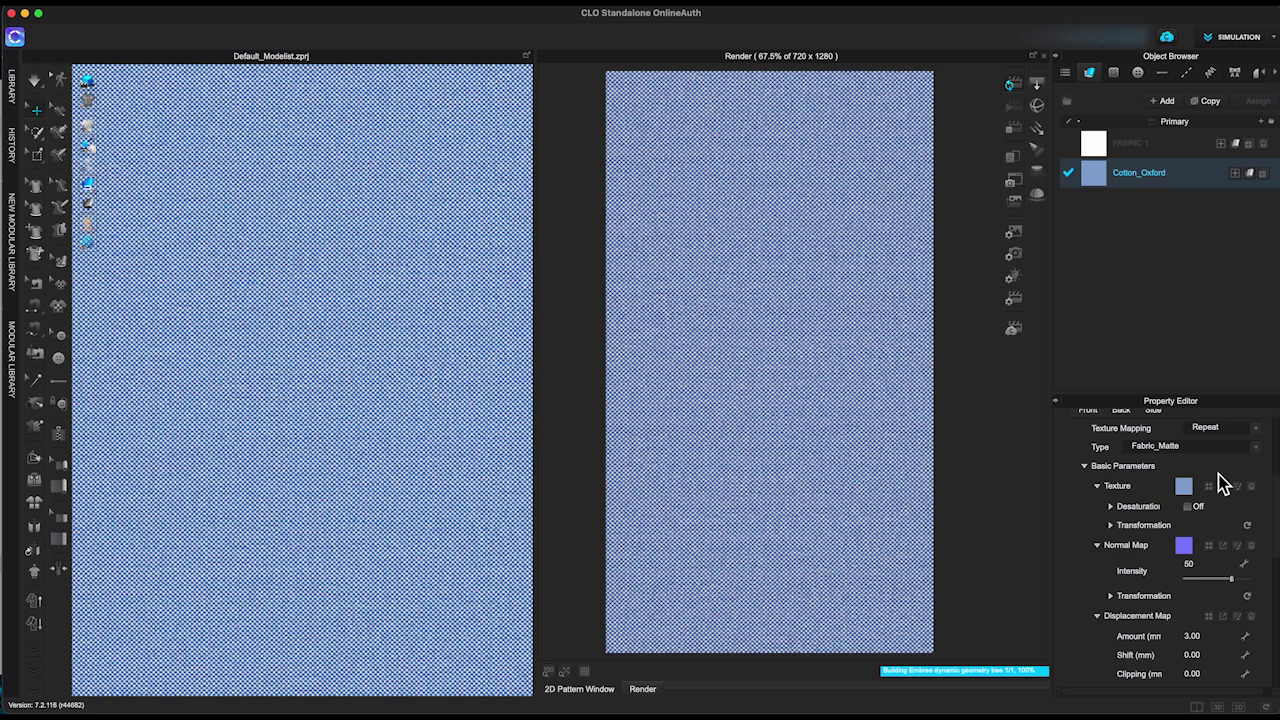
{"action": "left_click", "coordinate": [1013, 128]}
{"action": "left_click", "coordinate": [1048, 58]}
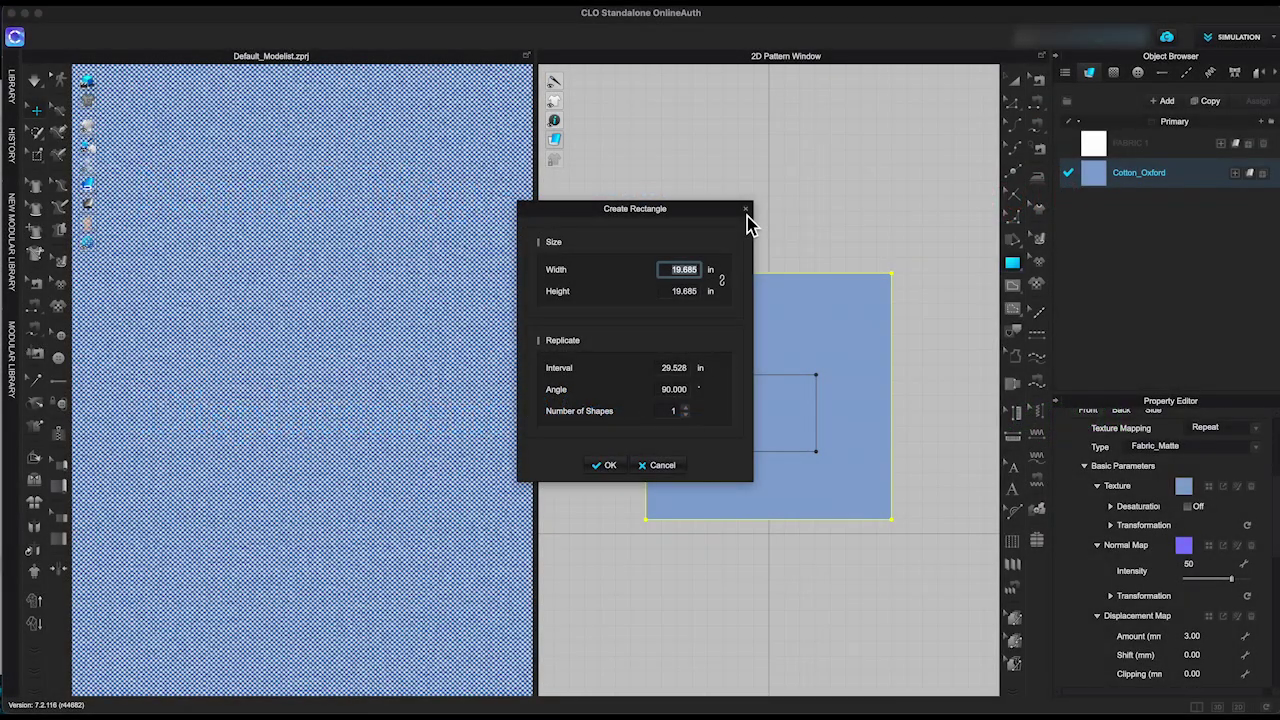
Step: Cancel the rectangle size dialog and delete the square pattern piece
{"action": "key", "text": "Return"}
{"action": "left_click", "coordinate": [797, 420]}
{"action": "key", "text": "Delete"}
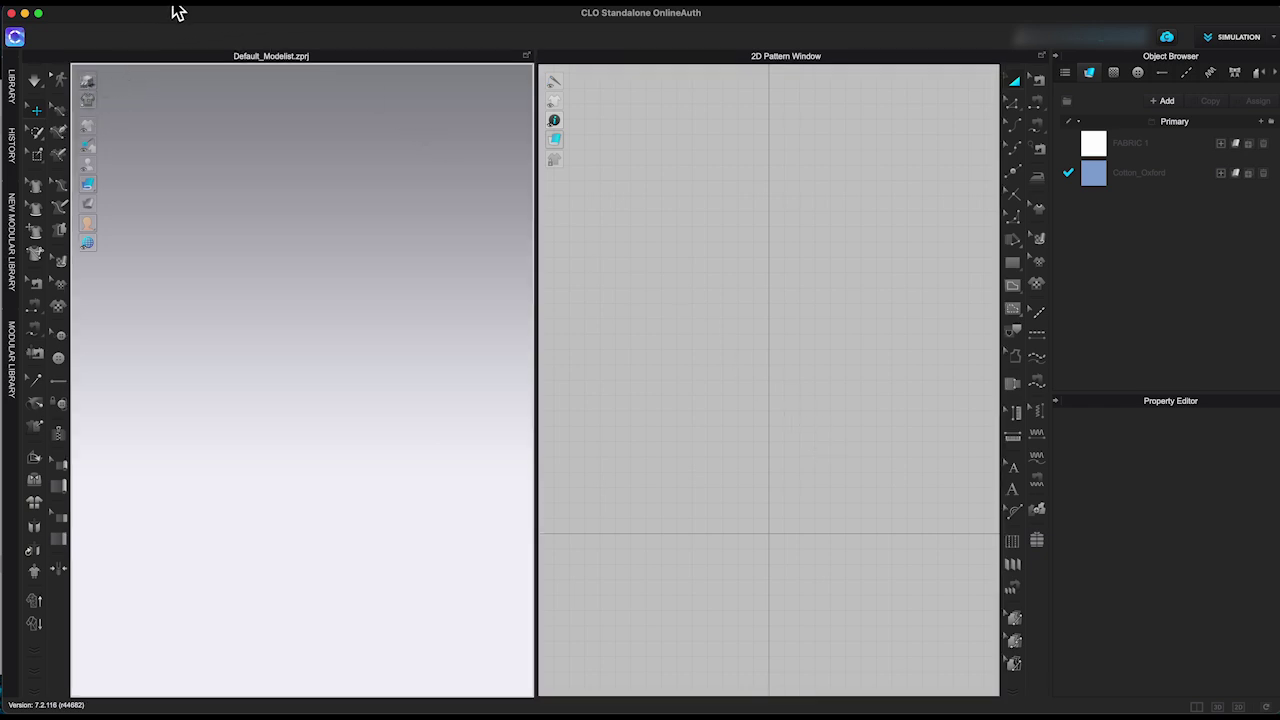
Step: Open the sweater example .zprj project without saving the current one
{"action": "left_click", "coordinate": [176, 5]}
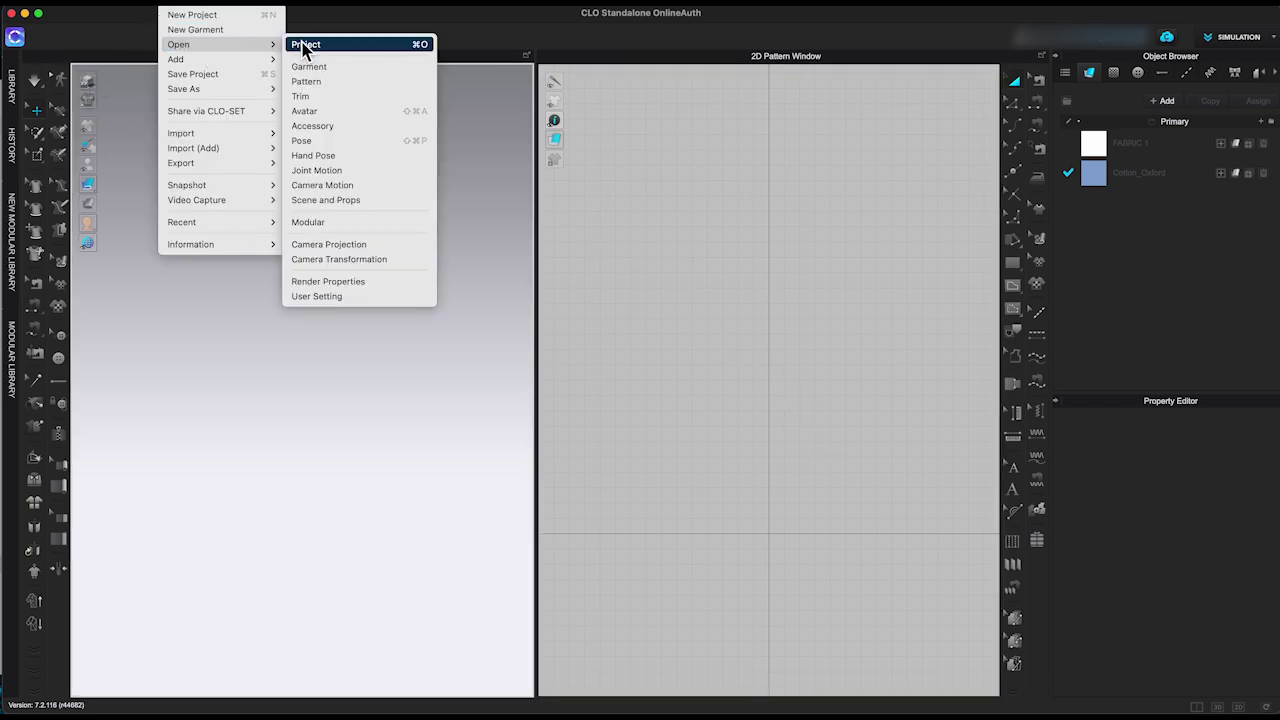
{"action": "left_click", "coordinate": [300, 43]}
{"action": "left_click", "coordinate": [647, 403]}
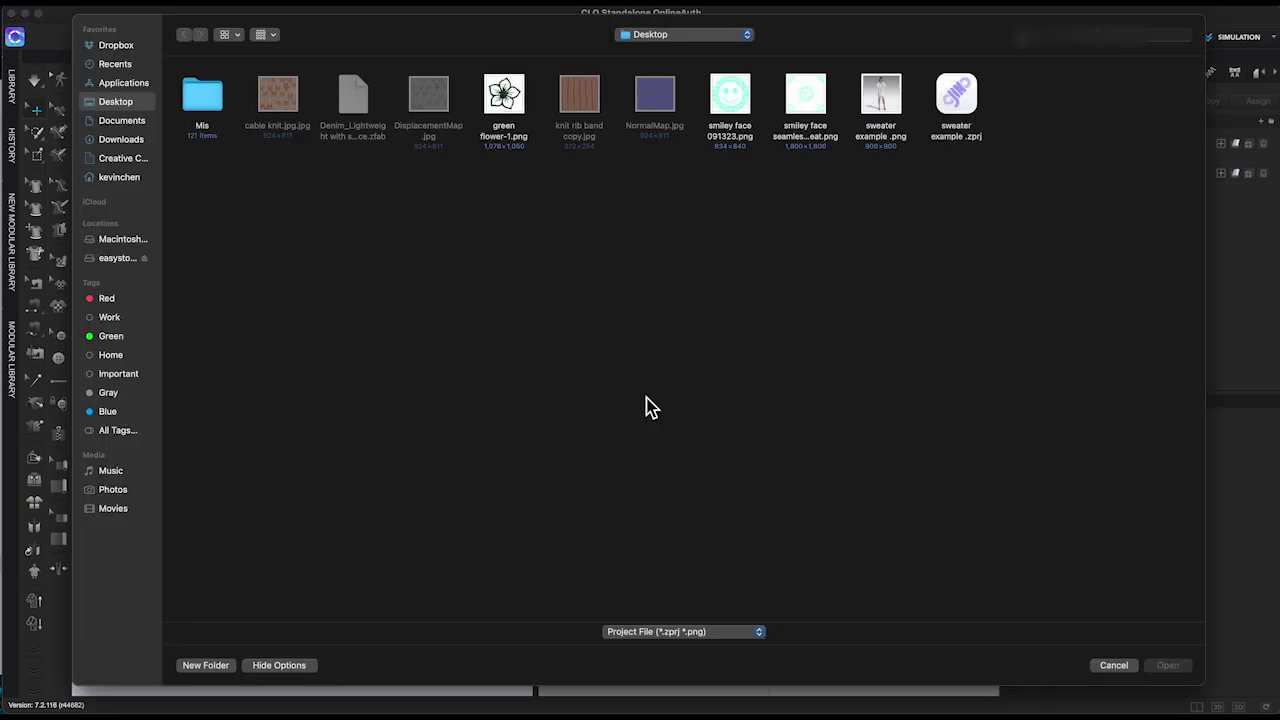
{"action": "left_click", "coordinate": [968, 100]}
{"action": "left_click", "coordinate": [1168, 665]}
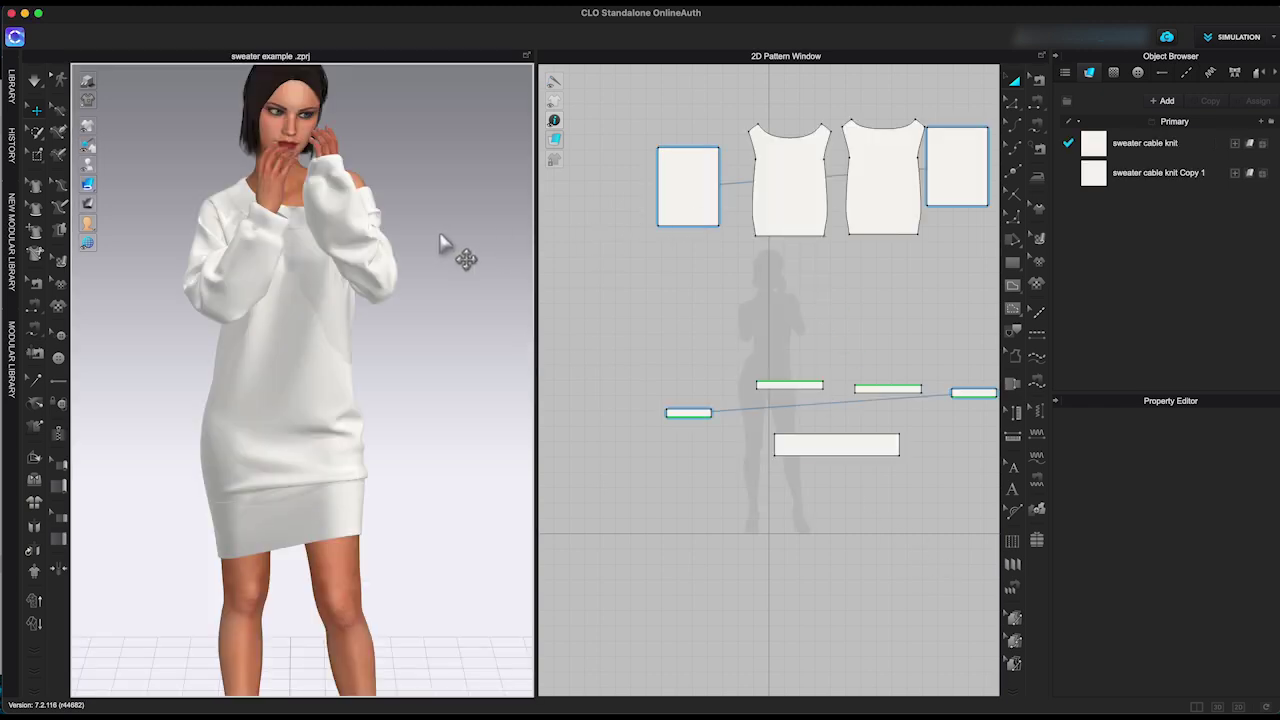
{"action": "scroll", "coordinate": [447, 252], "scroll_direction": "up", "scroll_amount": 3}
{"action": "scroll", "coordinate": [450, 252], "scroll_direction": "up", "scroll_amount": 2}
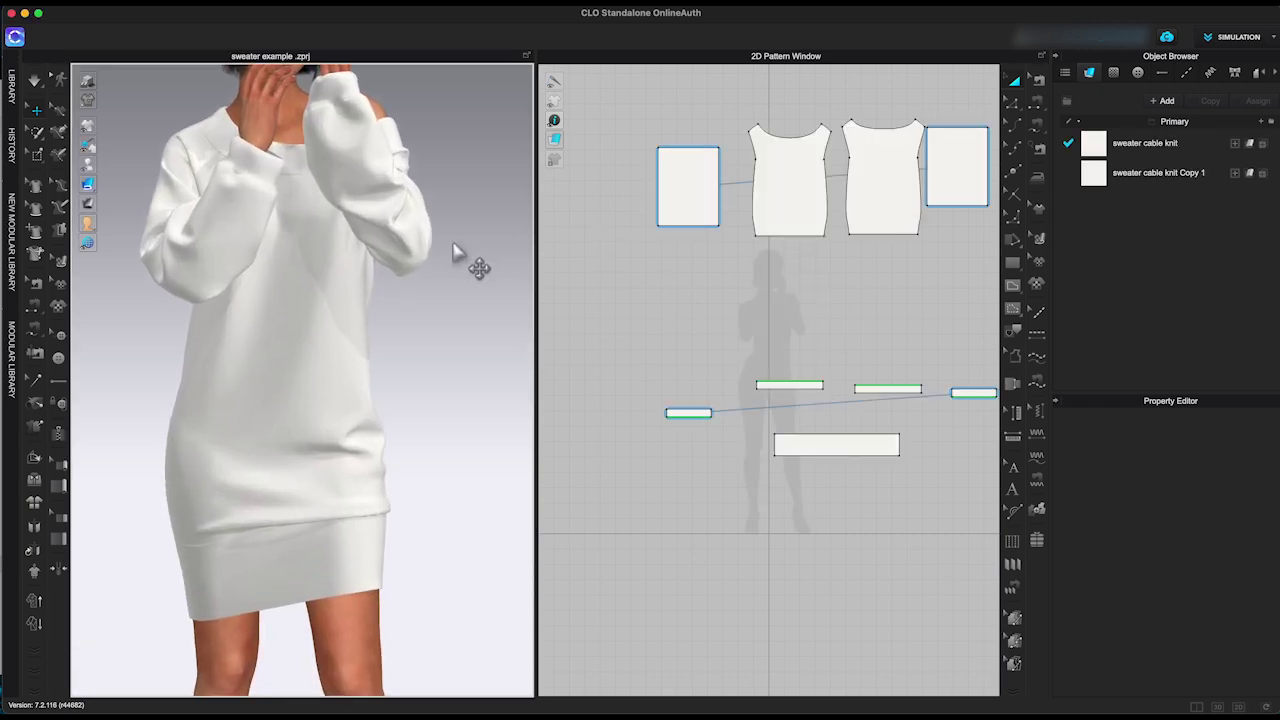
{"action": "middle_click_drag", "start_coordinate": [452, 252], "coordinate": [460, 334]}
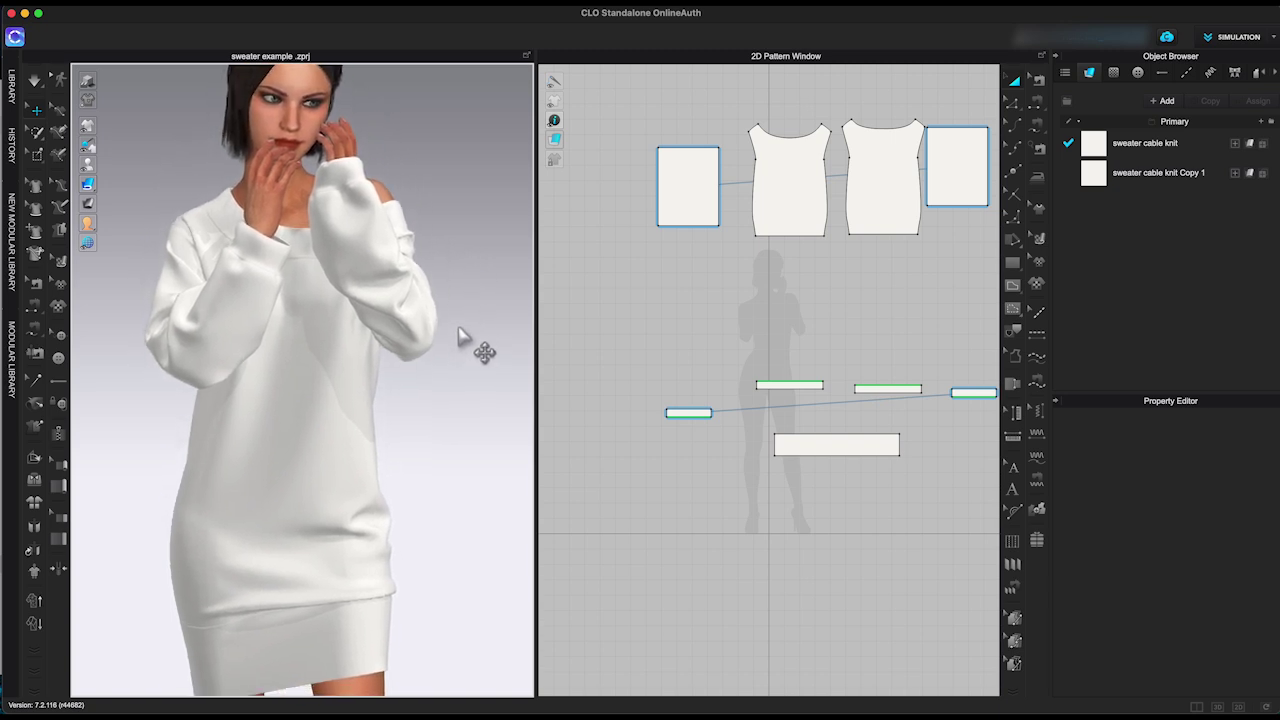
{"action": "scroll", "coordinate": [460, 336], "scroll_direction": "up", "scroll_amount": 5}
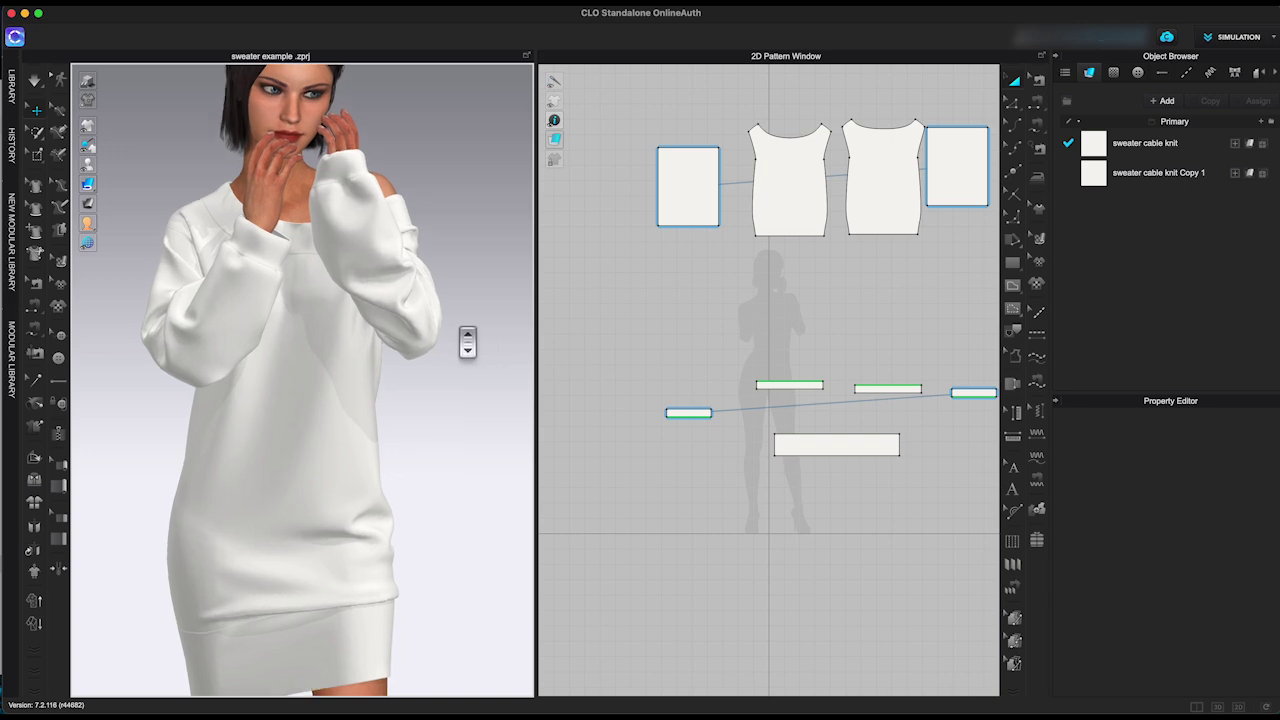
{"action": "right_click_drag", "start_coordinate": [460, 336], "coordinate": [146, 326]}
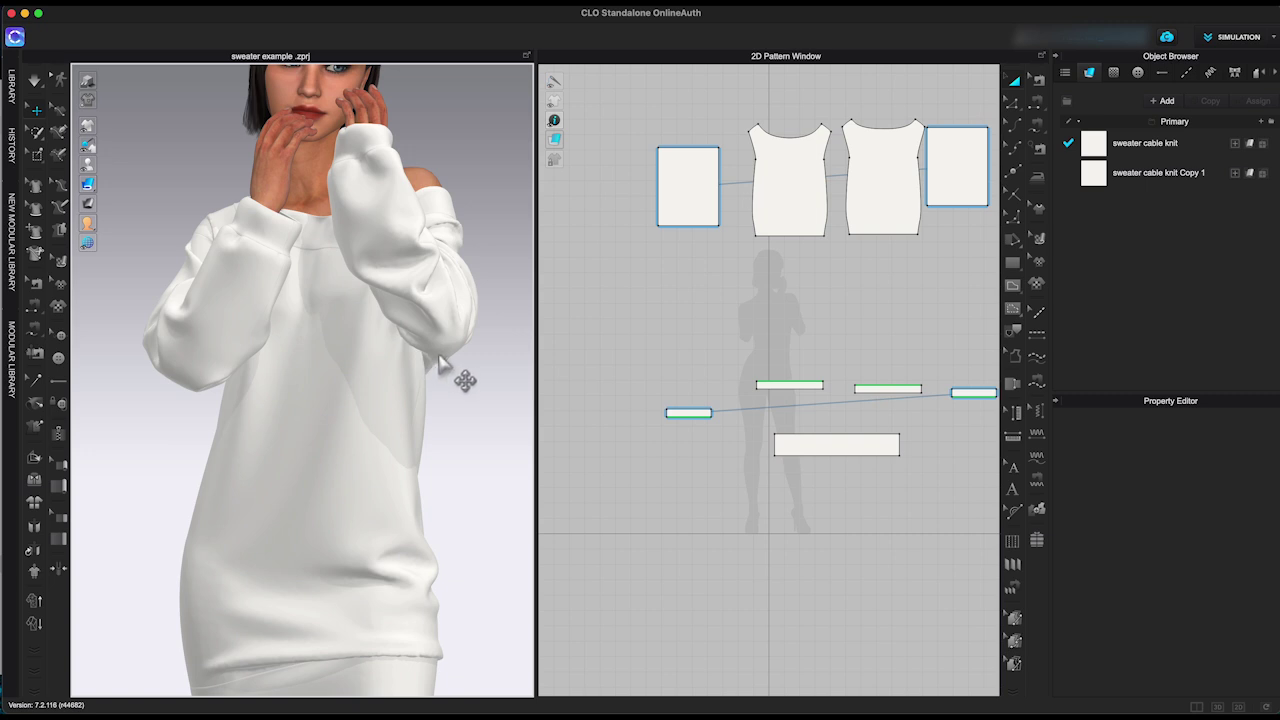
{"action": "scroll", "coordinate": [448, 371], "scroll_direction": "down", "scroll_amount": 5}
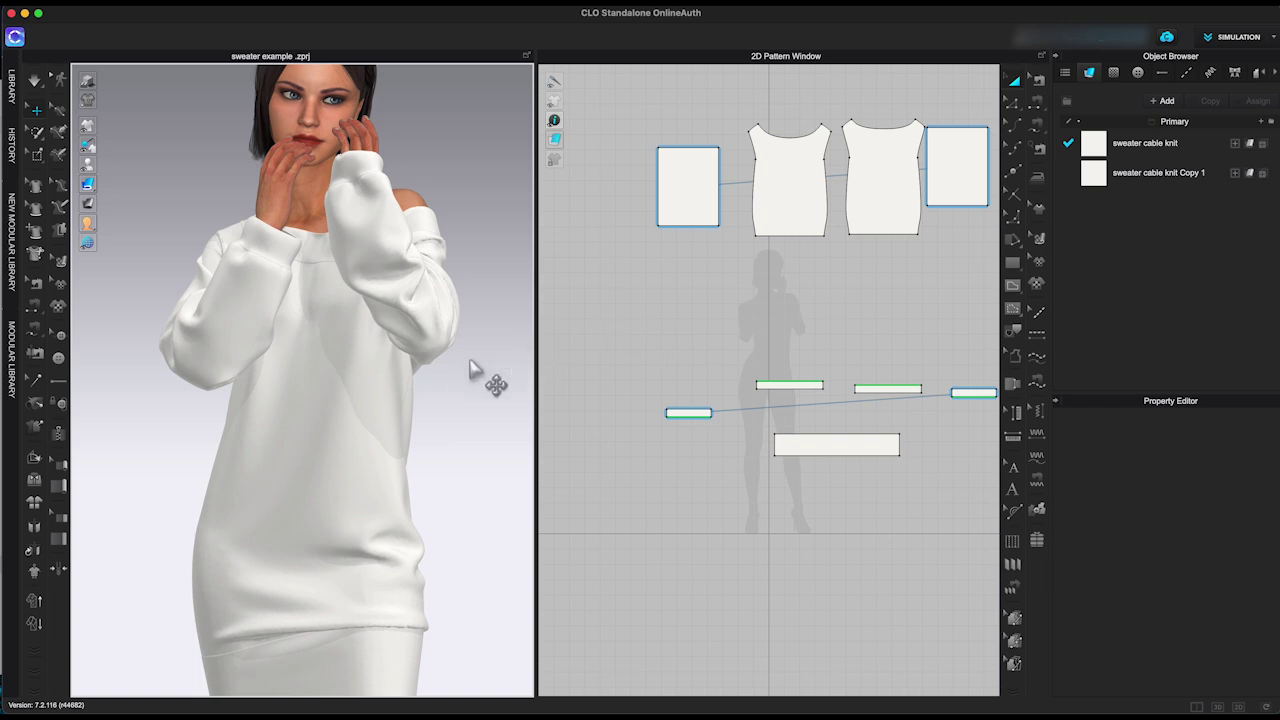
{"action": "right_click_drag", "start_coordinate": [449, 423], "coordinate": [448, 413]}
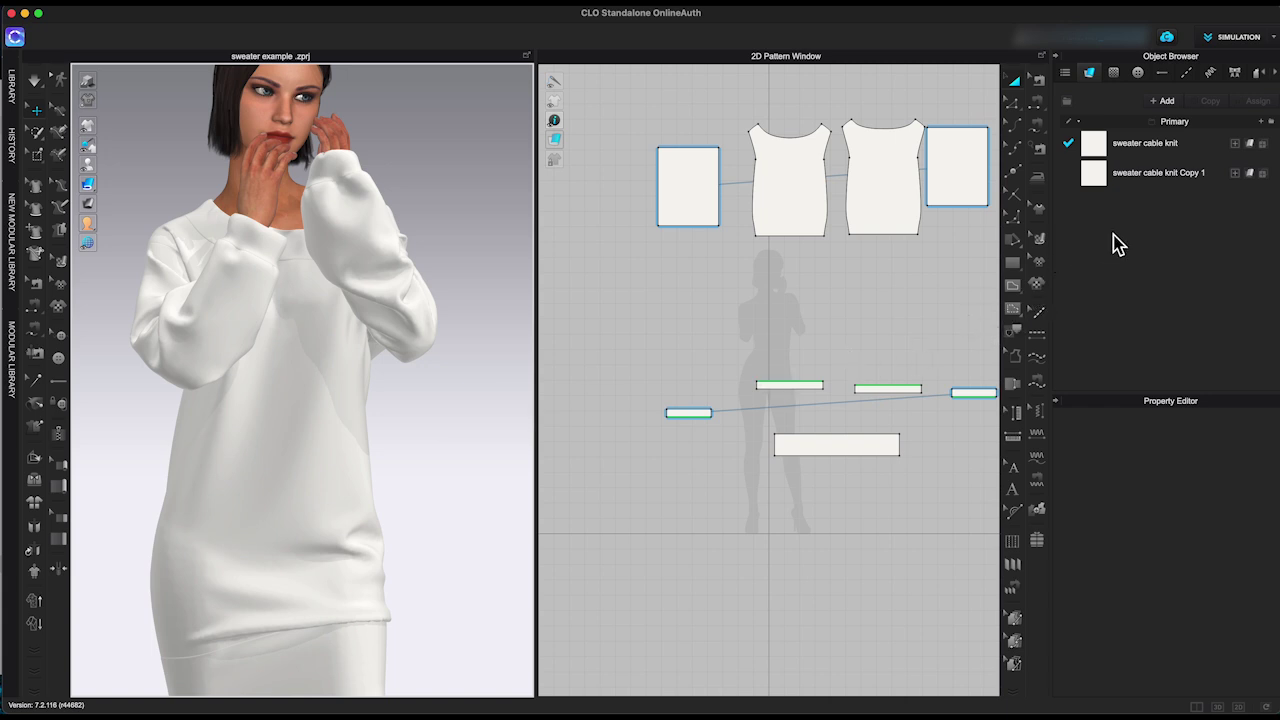
Step: Select sweater cable knit to show its Fabric_Matte type and 3.00 mm displacement settings
{"action": "left_click", "coordinate": [1137, 153]}
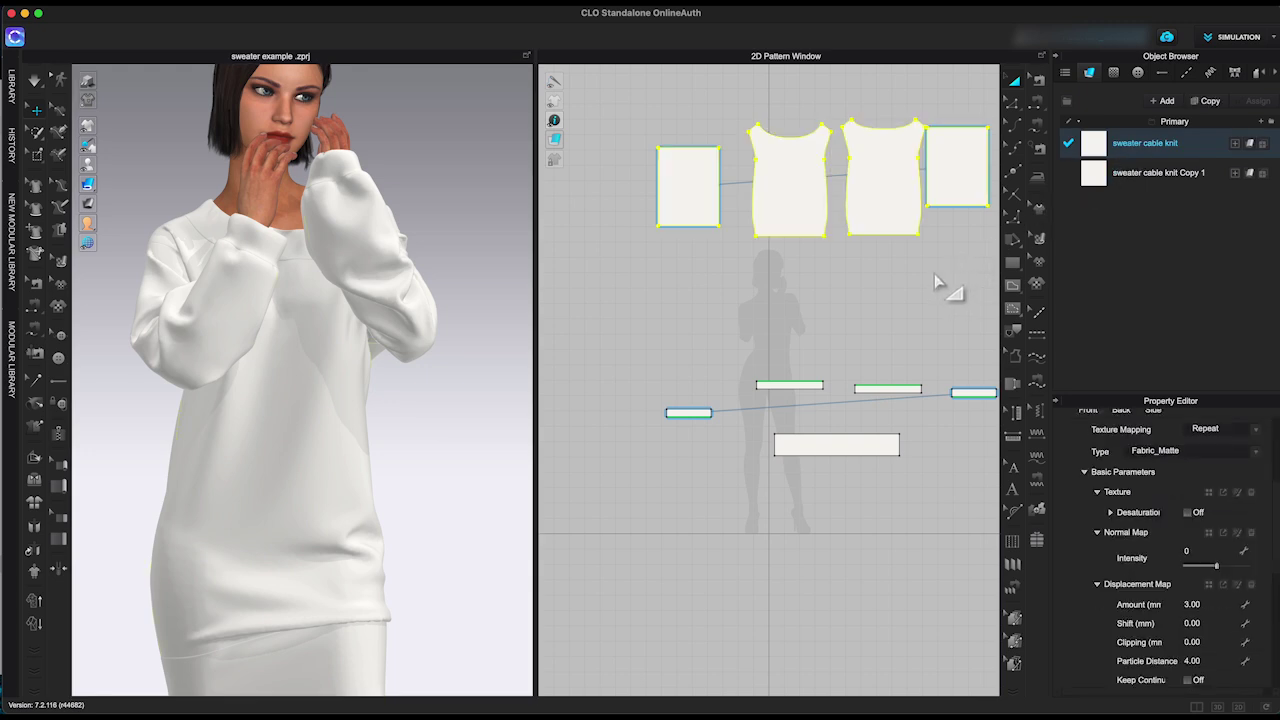
{"action": "right_click_drag", "start_coordinate": [936, 283], "coordinate": [897, 322]}
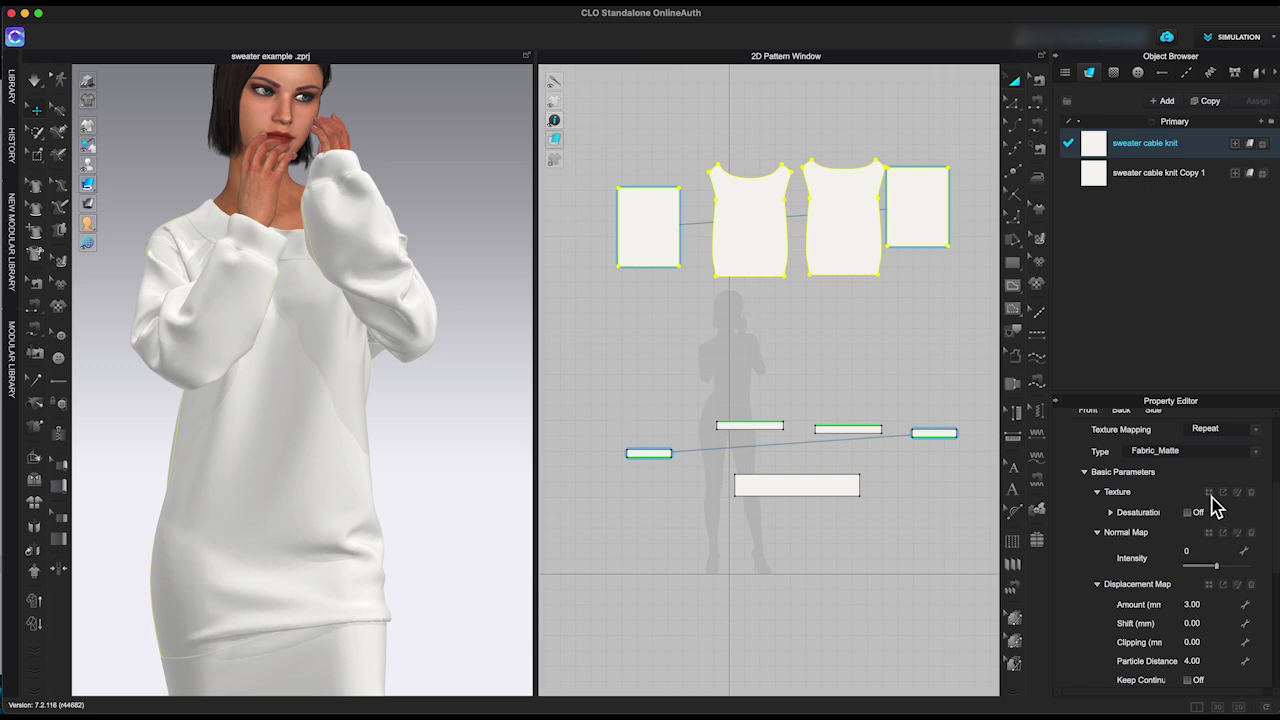
Step: Apply cable knit.jpg.jpg as the sweater cable knit fabric's texture and zoom to the avatar
{"action": "left_click", "coordinate": [1210, 494]}
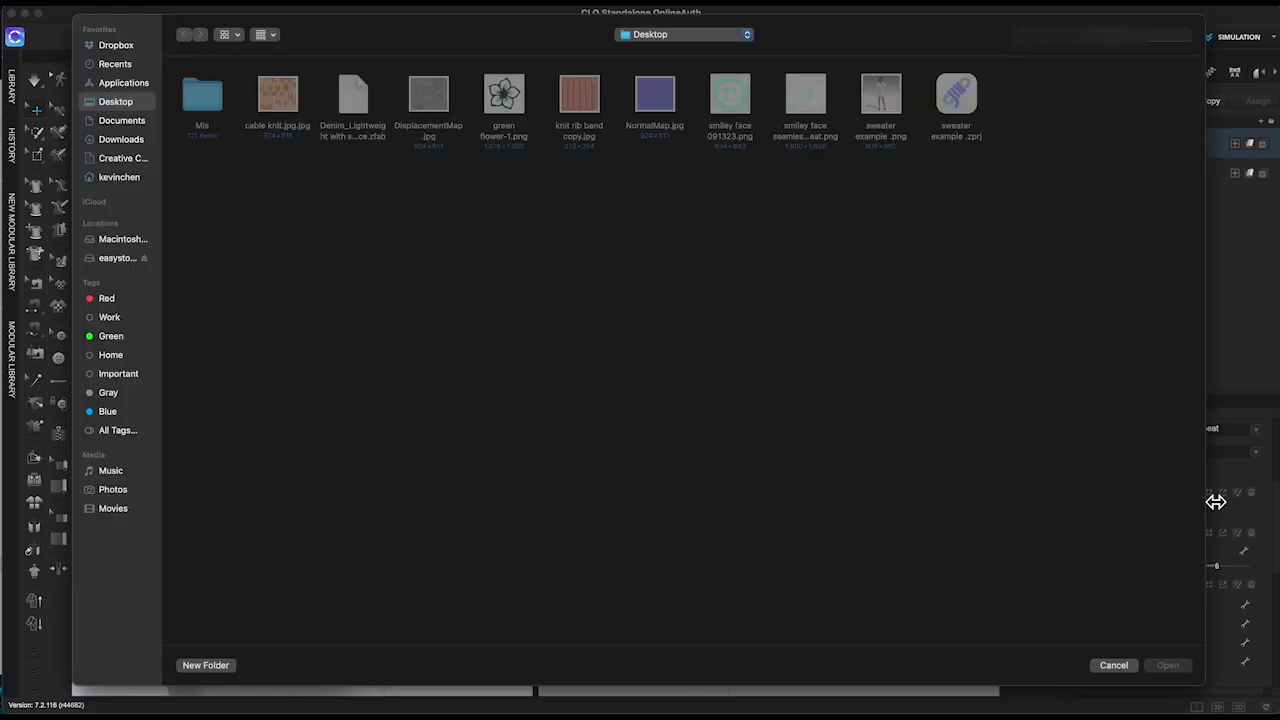
{"action": "left_click", "coordinate": [280, 100]}
{"action": "left_click", "coordinate": [1166, 664]}
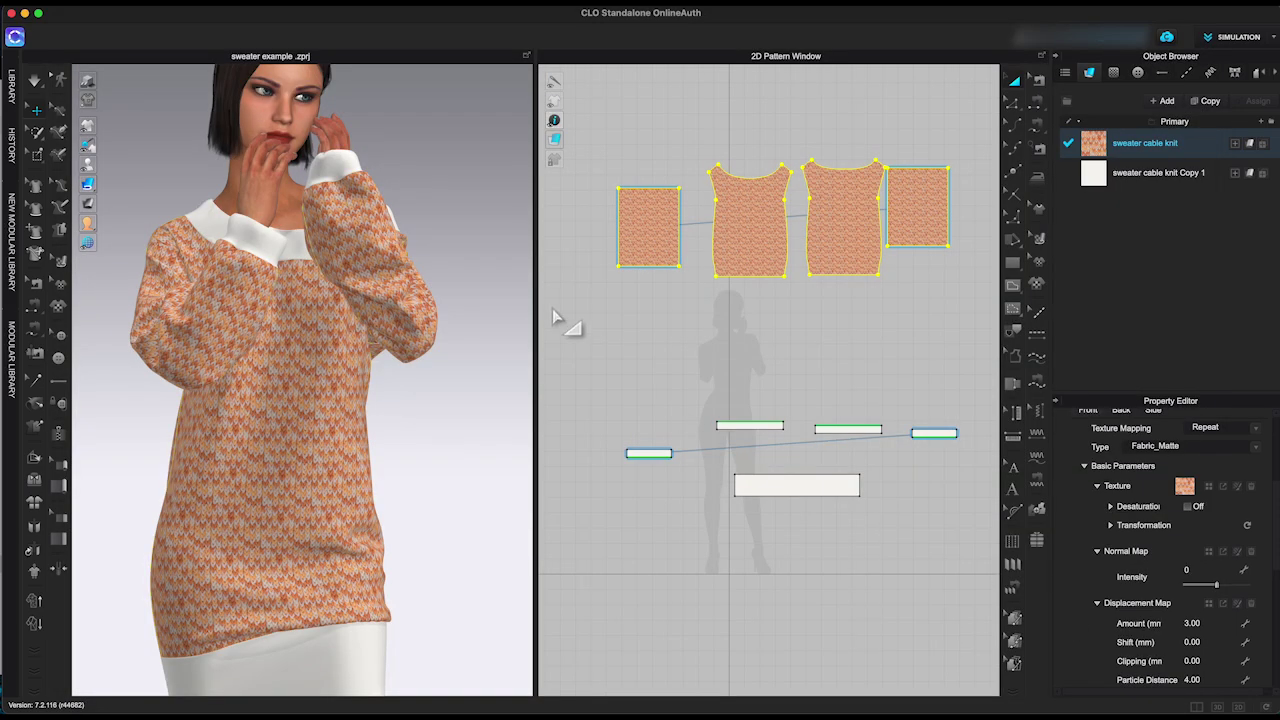
{"action": "scroll", "coordinate": [496, 300], "scroll_direction": "up", "scroll_amount": 5}
{"action": "scroll", "coordinate": [490, 375], "scroll_direction": "up", "scroll_amount": 2}
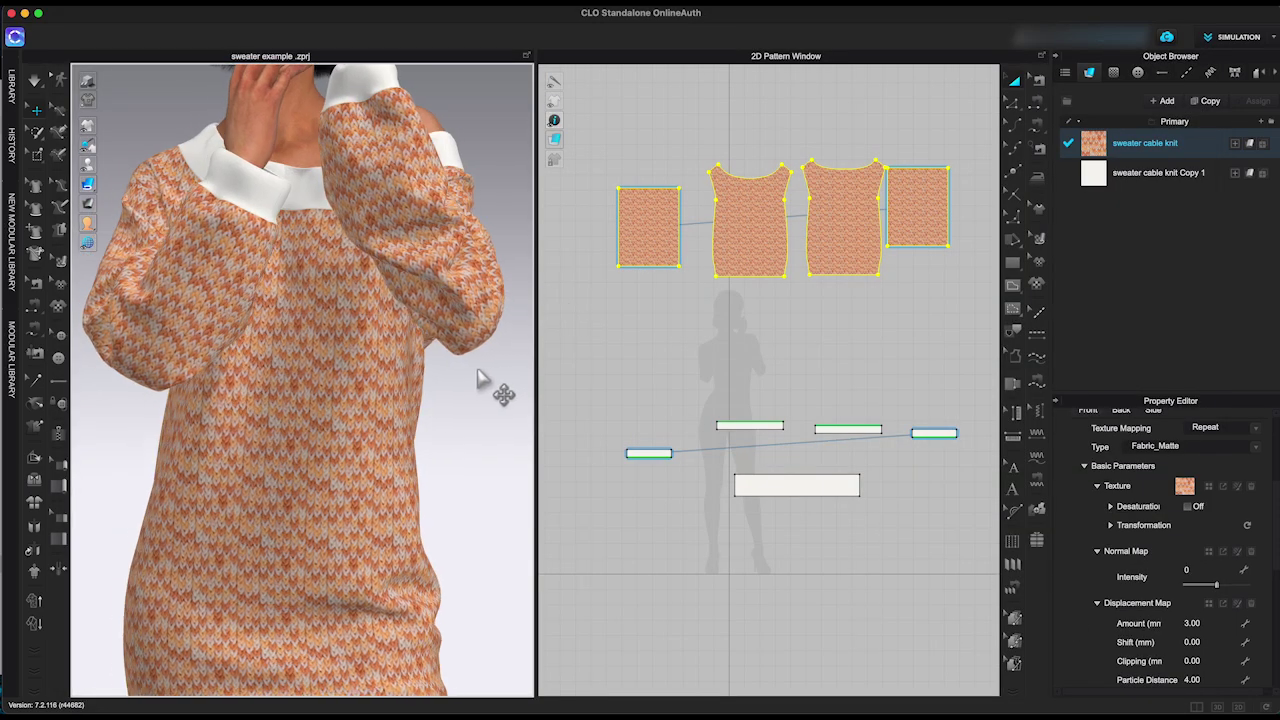
{"action": "middle_click_drag", "start_coordinate": [490, 375], "coordinate": [498, 408]}
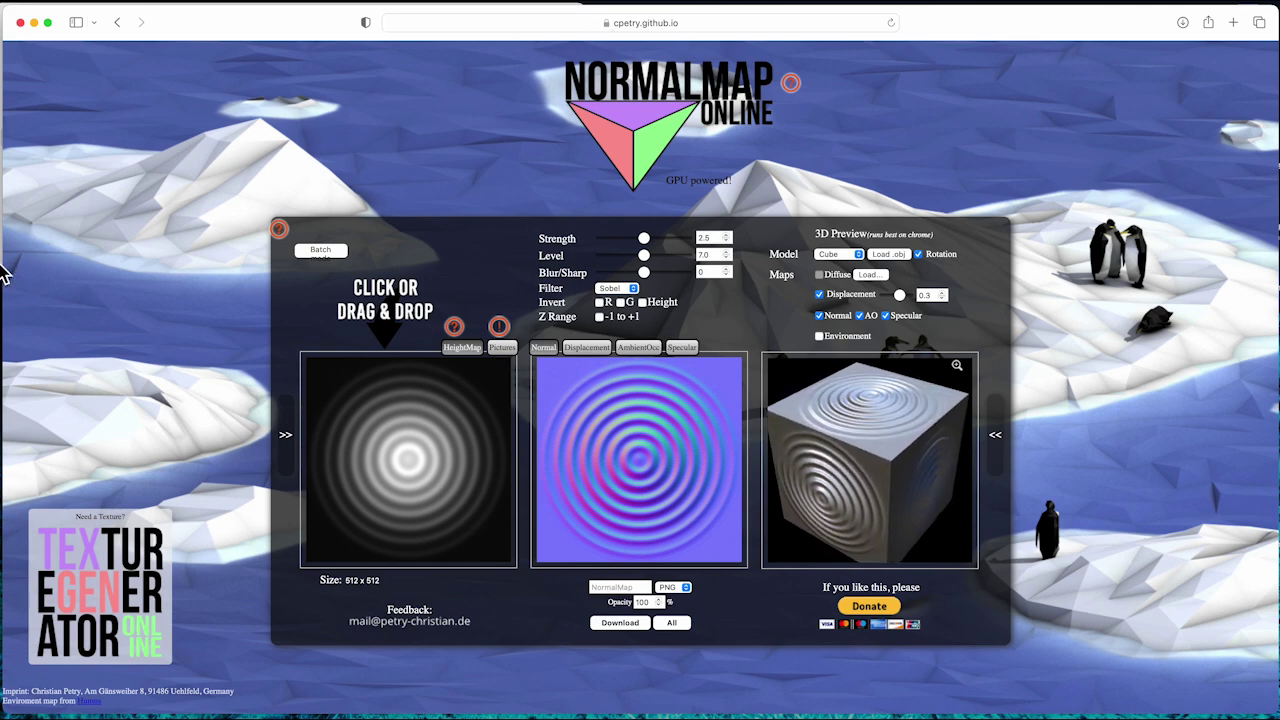
Step: Load cable knit.jpg.jpg as the height map and set normal map strength to 2.85
{"action": "key", "text": "super+Tab"}
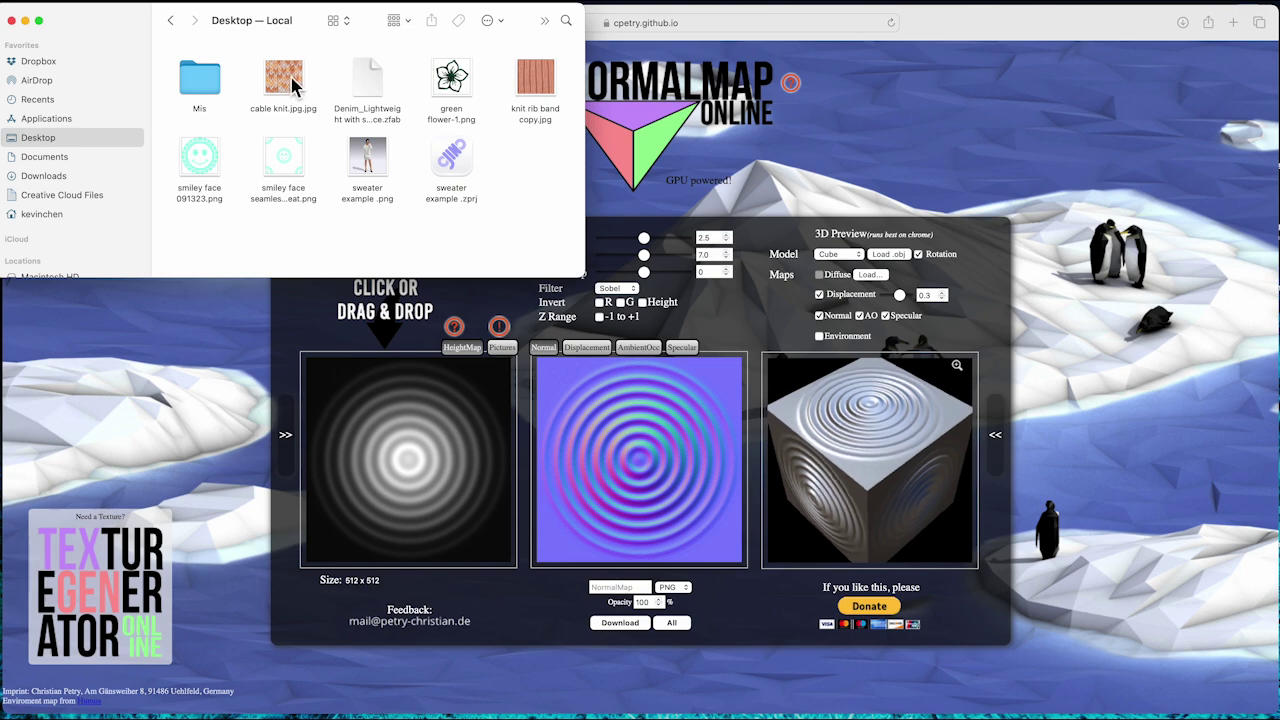
{"action": "left_click_drag", "start_coordinate": [288, 85], "coordinate": [405, 480]}
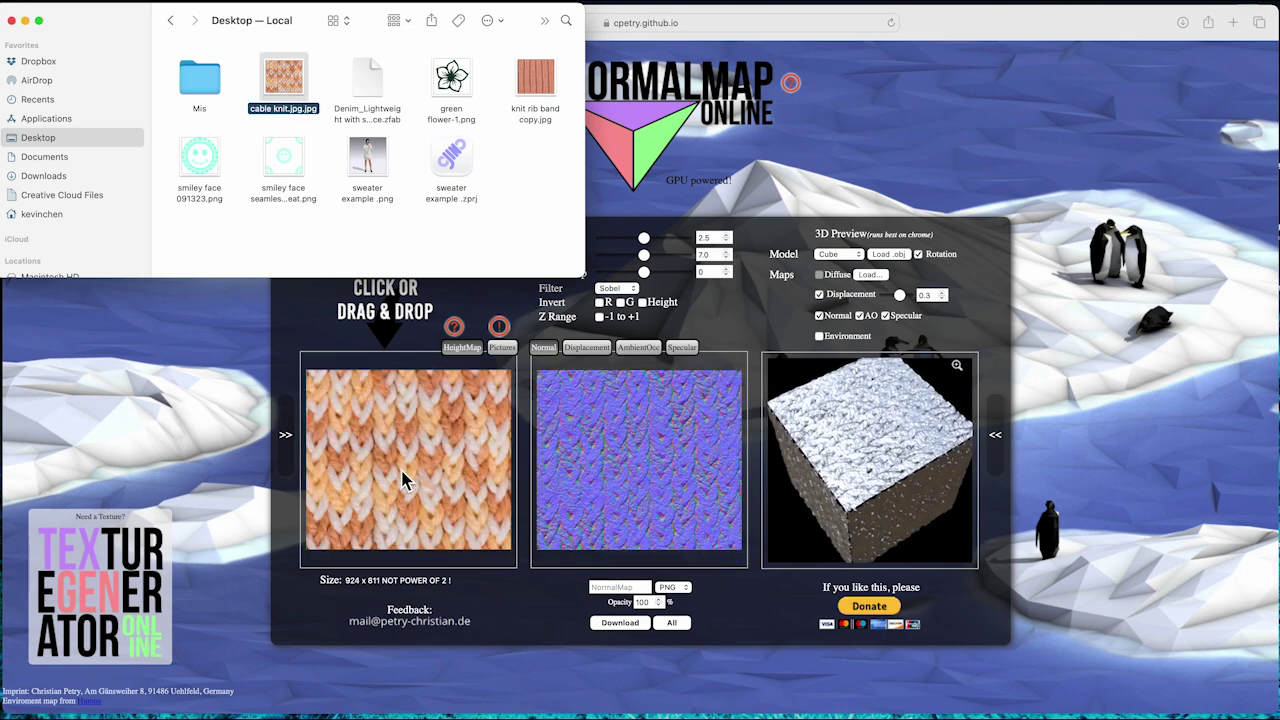
{"action": "left_click", "coordinate": [189, 384]}
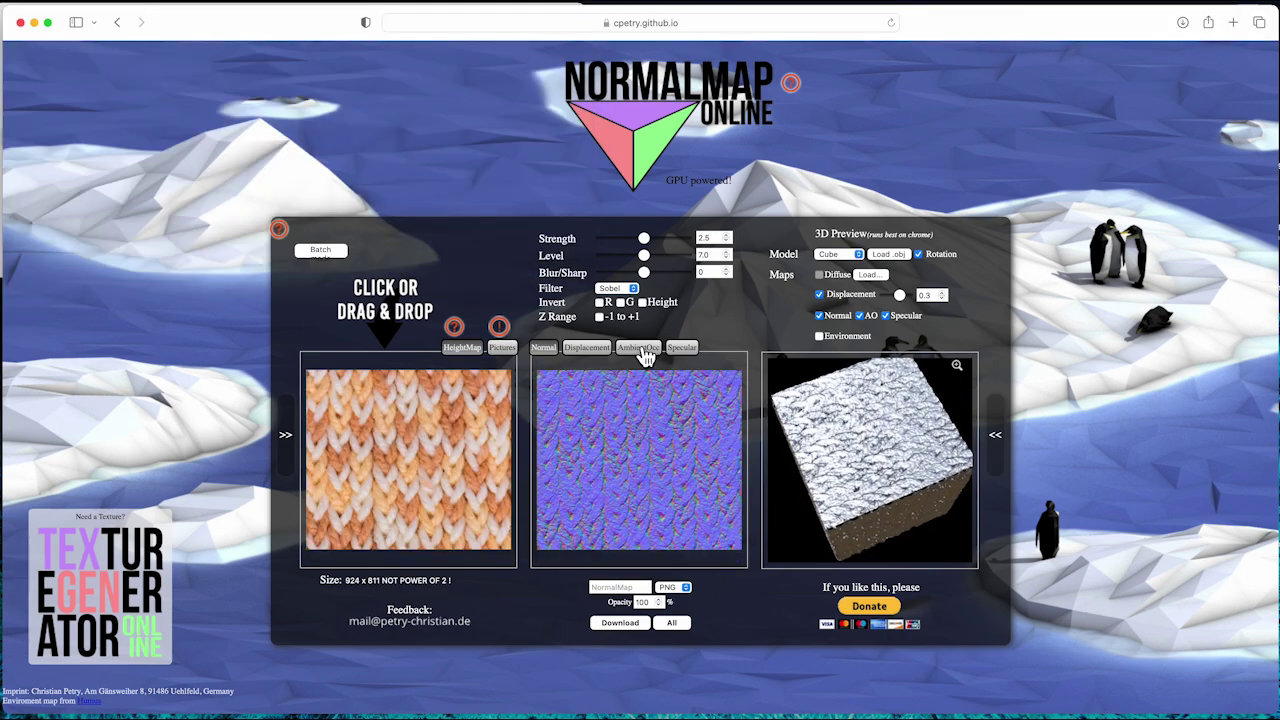
{"action": "left_click", "coordinate": [590, 348]}
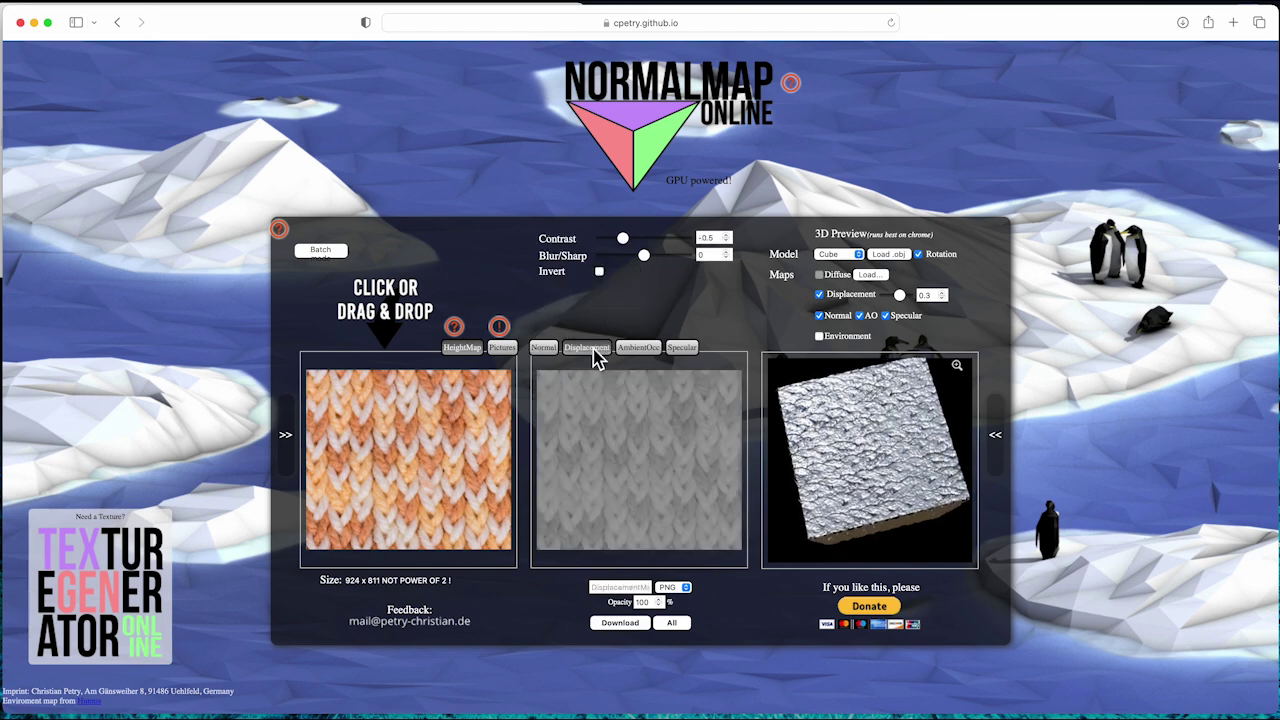
{"action": "left_click", "coordinate": [549, 351]}
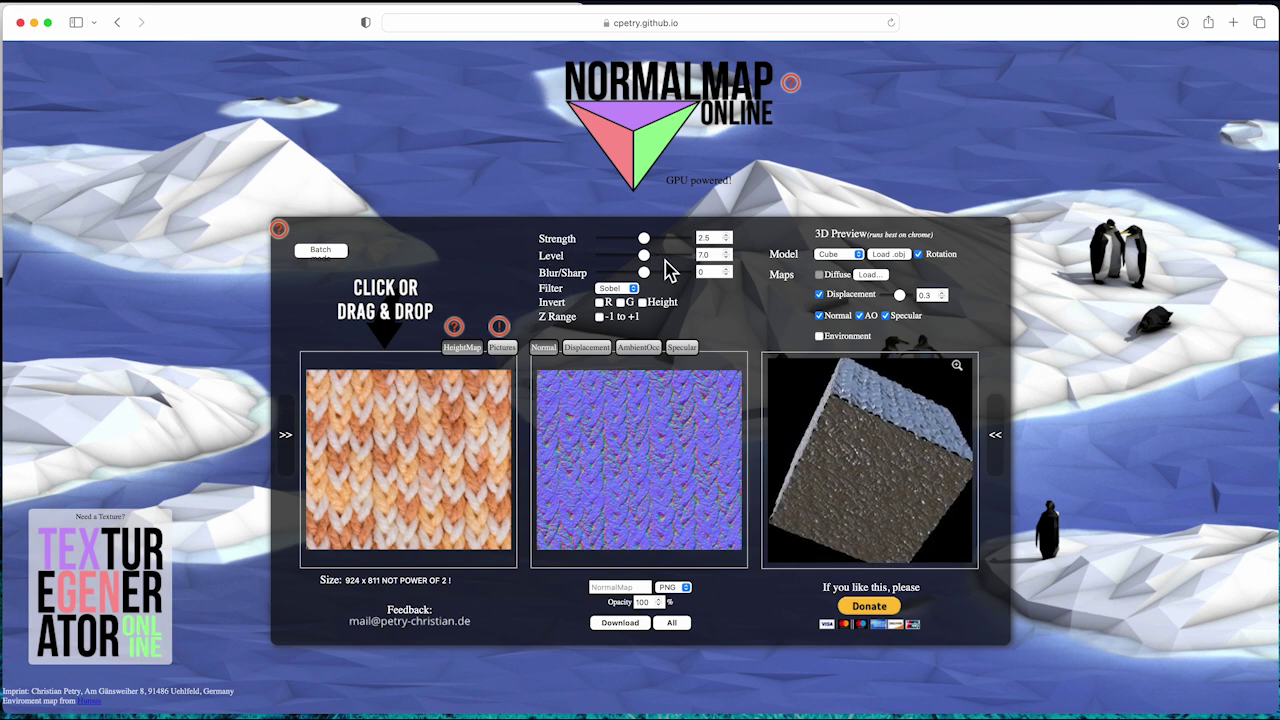
{"action": "left_click_drag", "start_coordinate": [643, 238], "coordinate": [649, 238]}
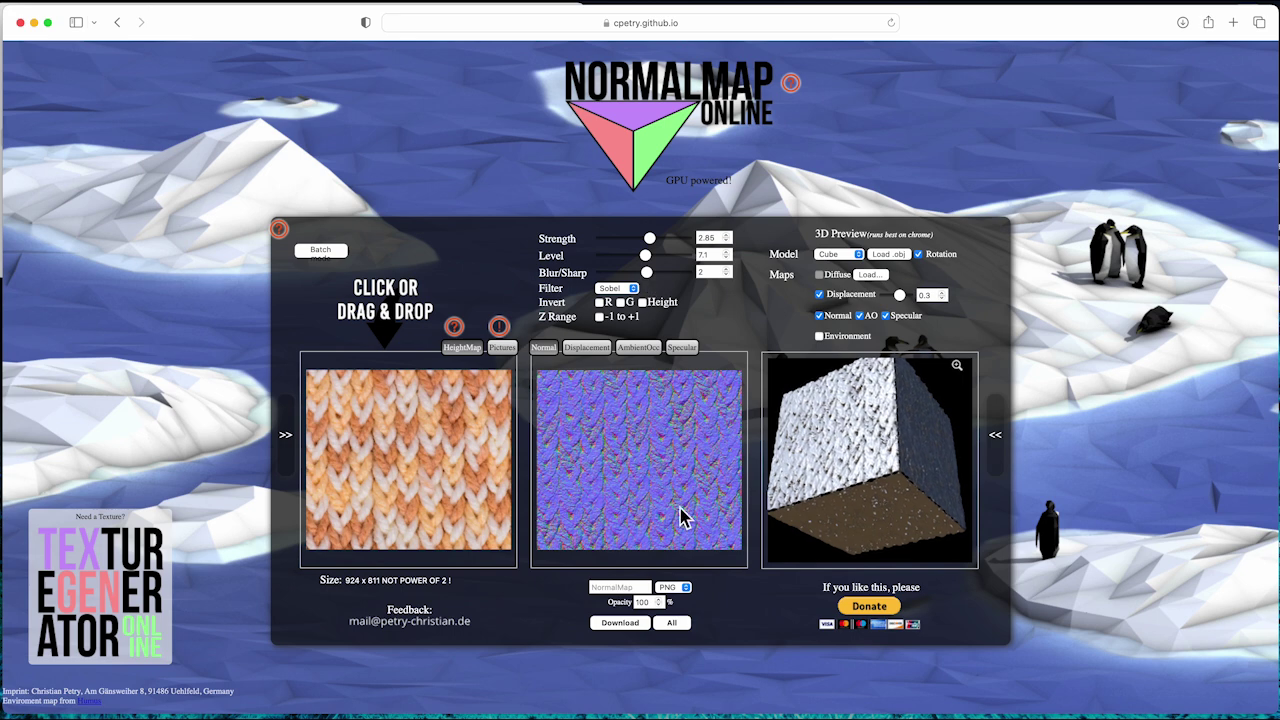
Step: Preview the displacement map on sphere, plane and teapot models, then return to the cube
{"action": "left_click", "coordinate": [588, 349]}
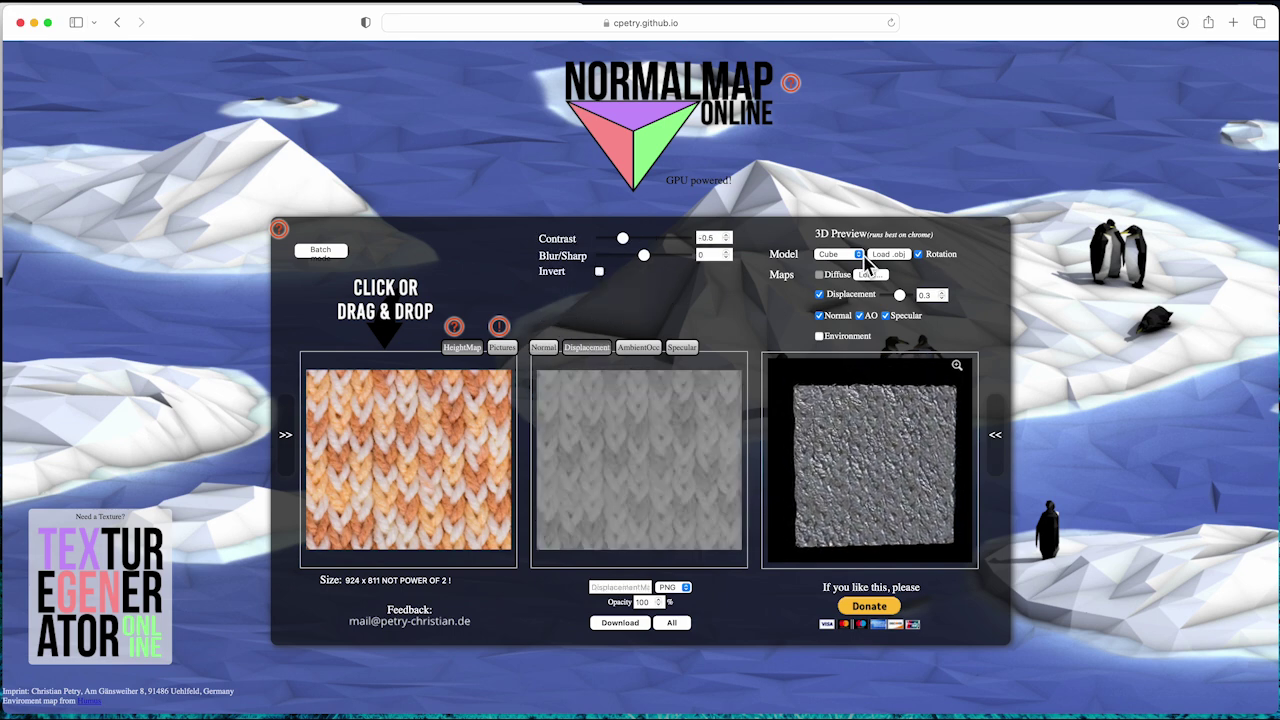
{"action": "left_click", "coordinate": [858, 256]}
{"action": "left_click", "coordinate": [840, 282]}
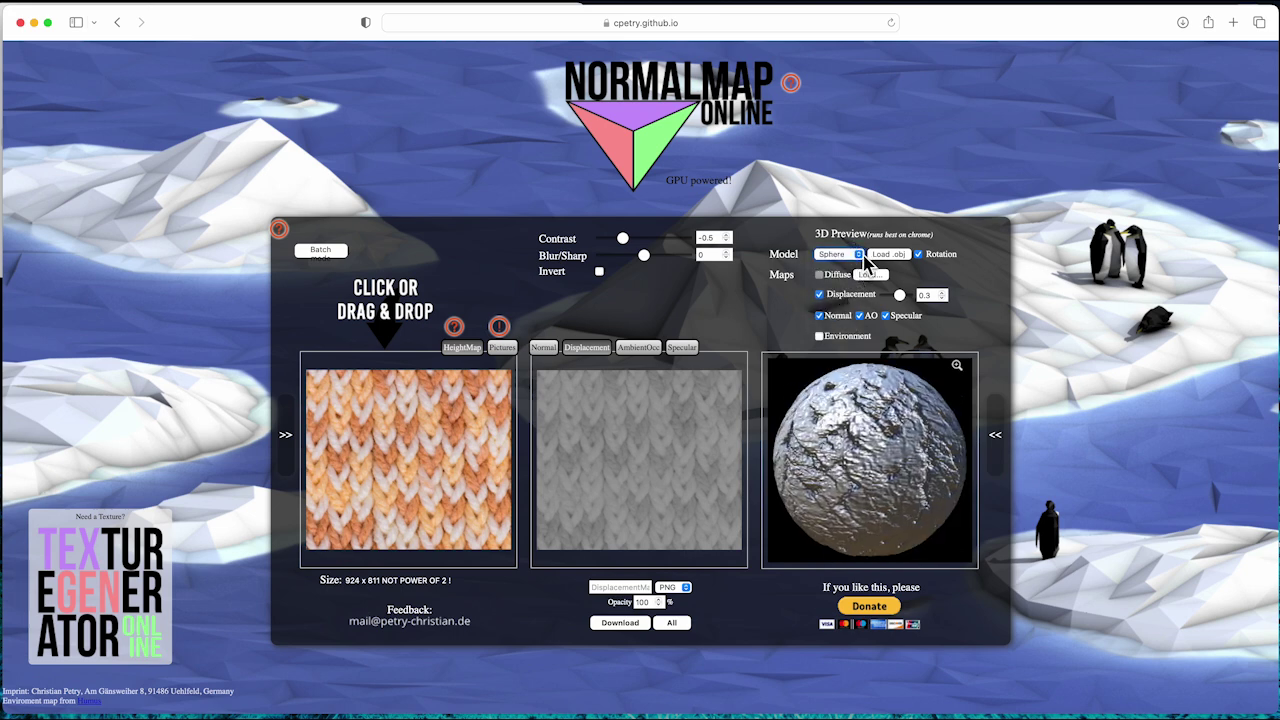
{"action": "left_click", "coordinate": [856, 257]}
{"action": "left_click", "coordinate": [855, 270]}
{"action": "left_click", "coordinate": [856, 256]}
{"action": "left_click", "coordinate": [838, 228]}
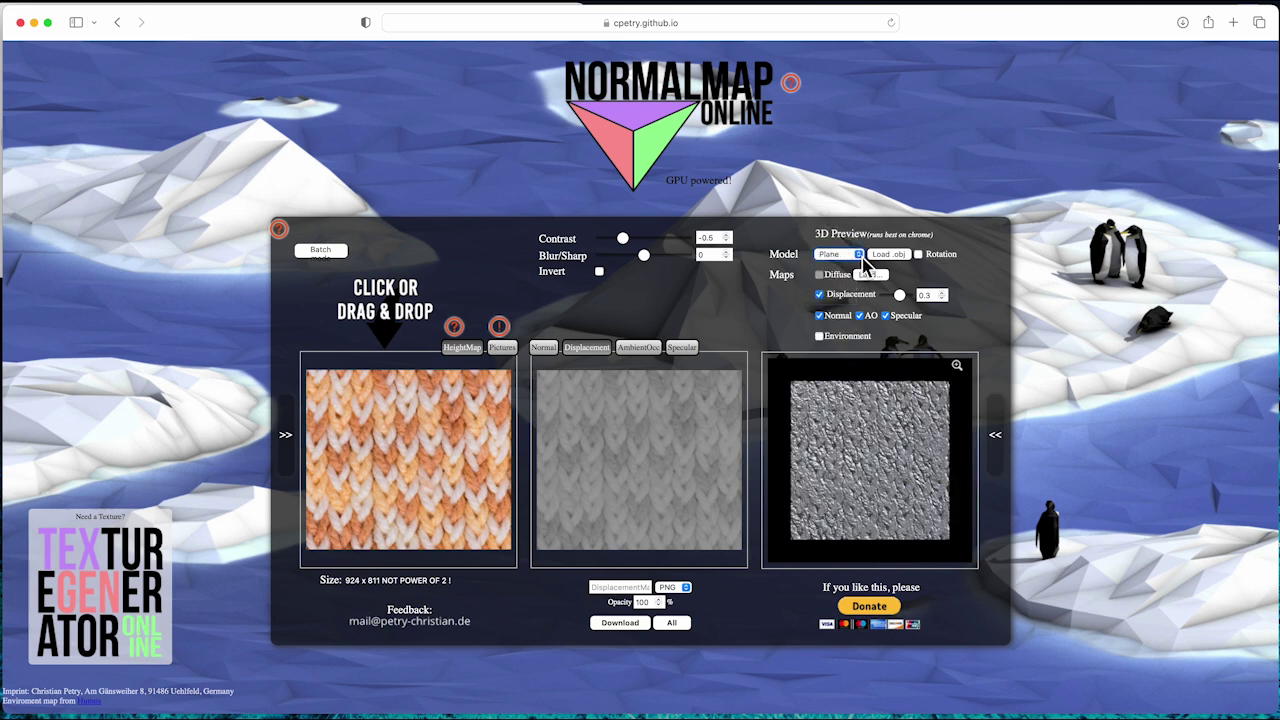
{"action": "left_click", "coordinate": [850, 256]}
{"action": "left_click", "coordinate": [843, 295]}
{"action": "left_click", "coordinate": [856, 254]}
{"action": "left_click", "coordinate": [828, 199]}
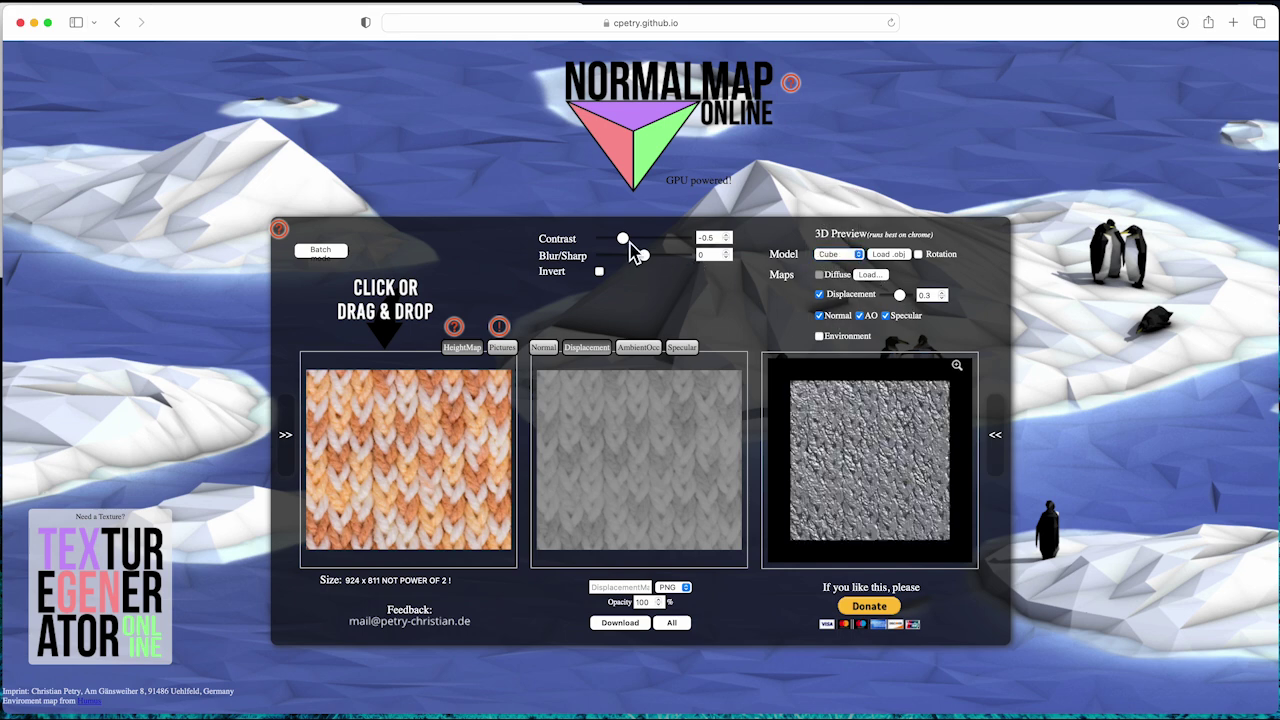
Step: Lower displacement contrast to -0.34 and set blur/sharp to 4, keeping the cube preview
{"action": "left_click_drag", "start_coordinate": [623, 239], "coordinate": [650, 256]}
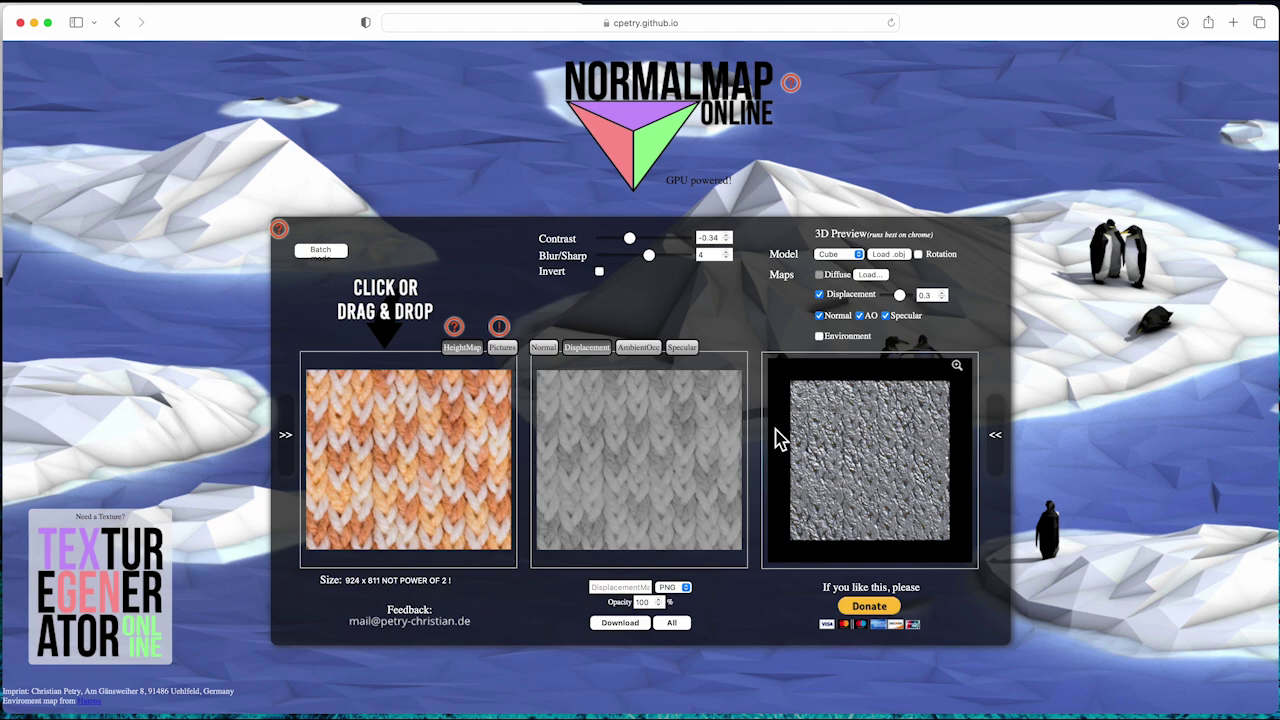
{"action": "left_click", "coordinate": [838, 254]}
{"action": "left_click", "coordinate": [832, 254]}
{"action": "left_click", "coordinate": [835, 256]}
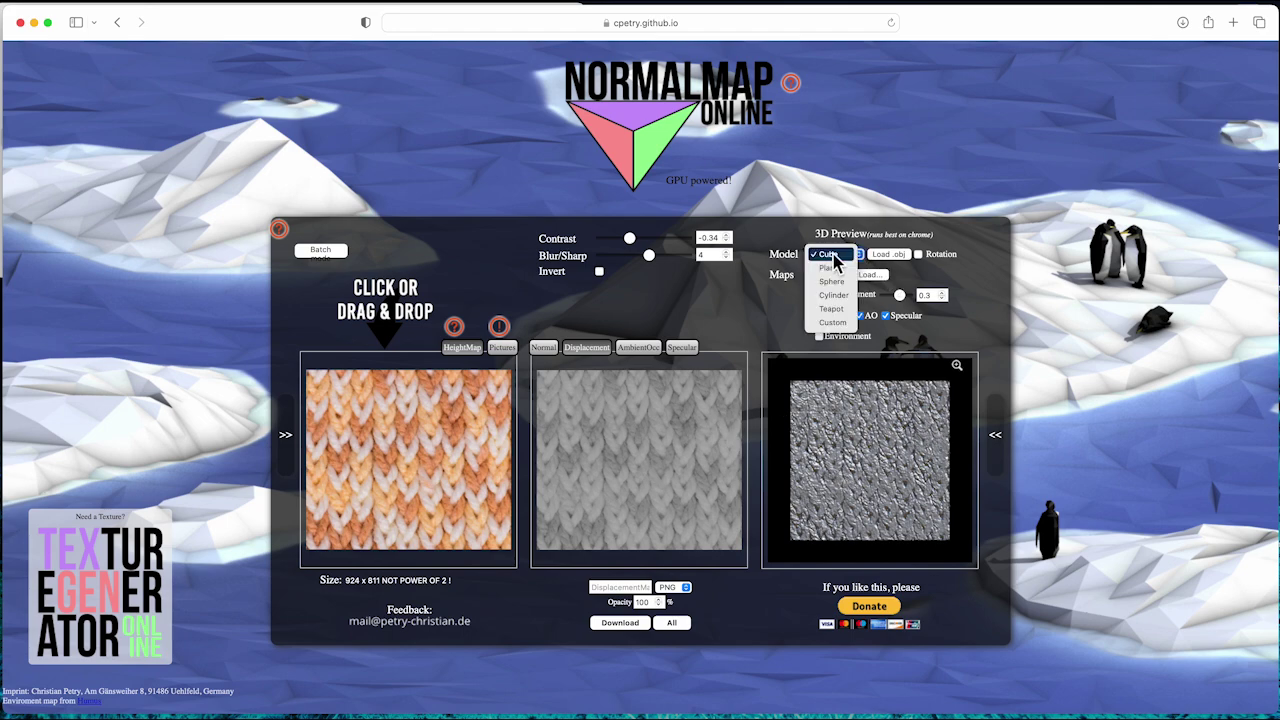
{"action": "left_click", "coordinate": [835, 256]}
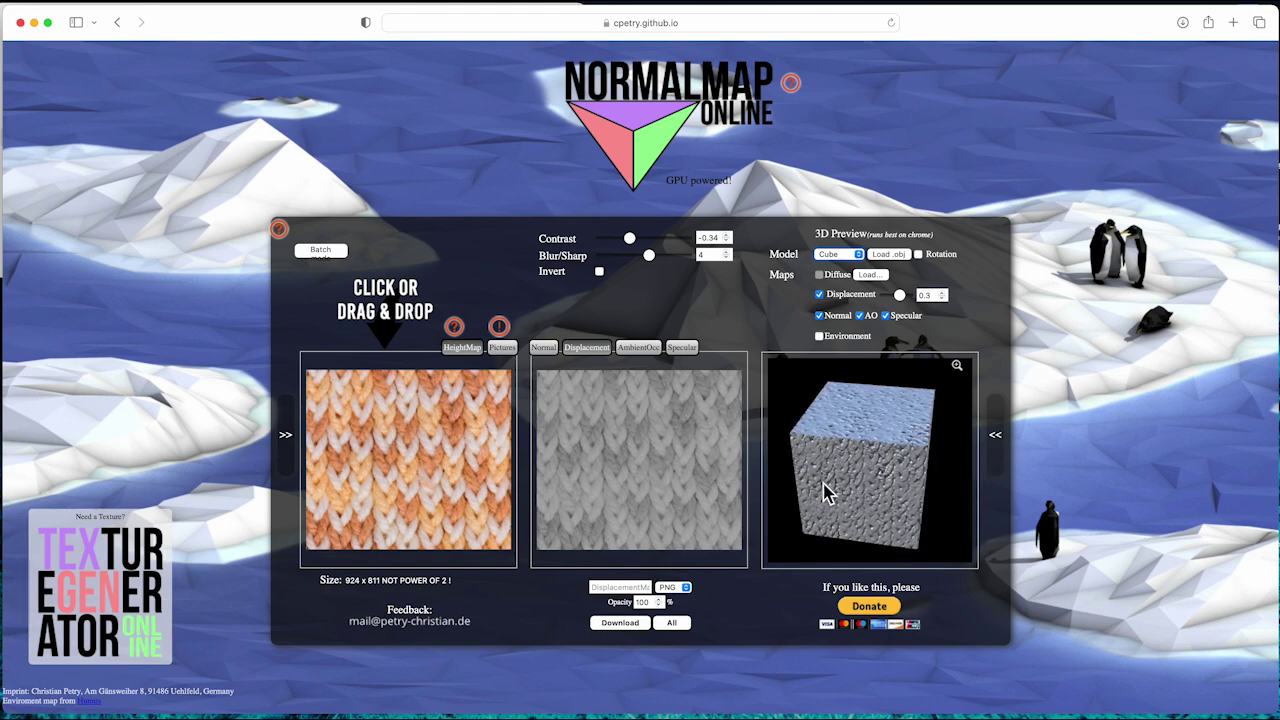
{"action": "left_click", "coordinate": [544, 348]}
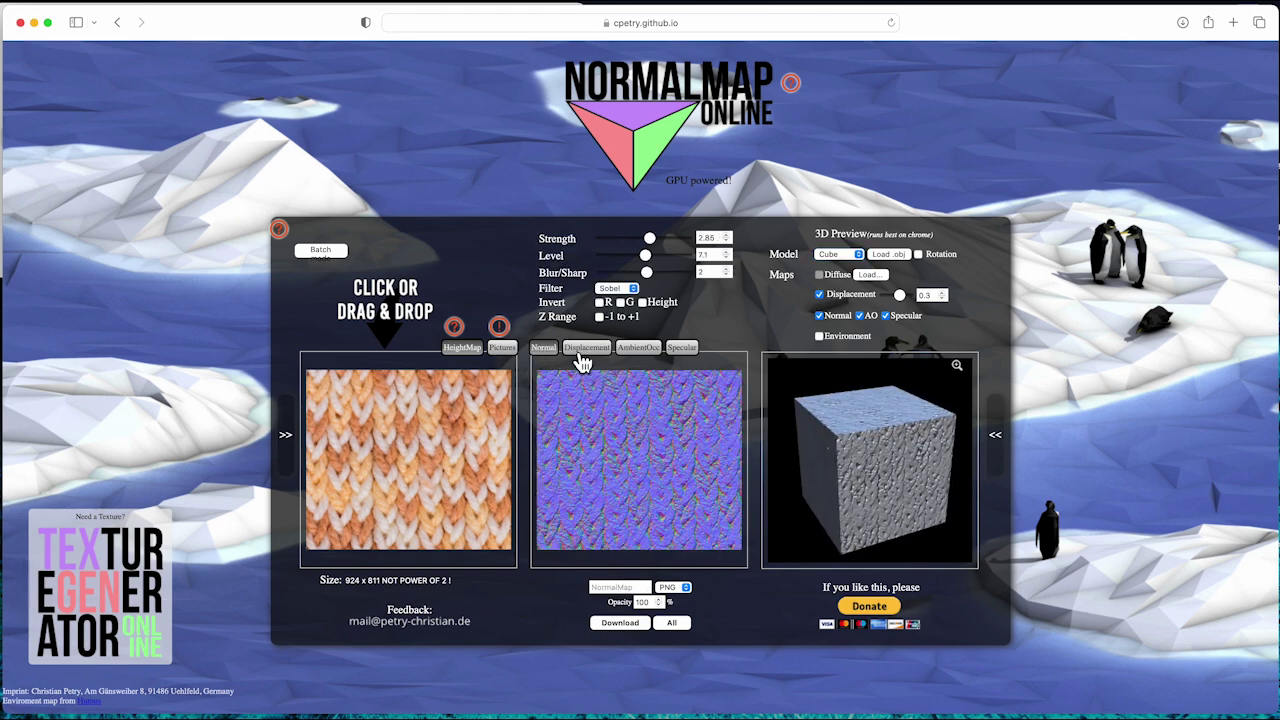
{"action": "left_click", "coordinate": [584, 349]}
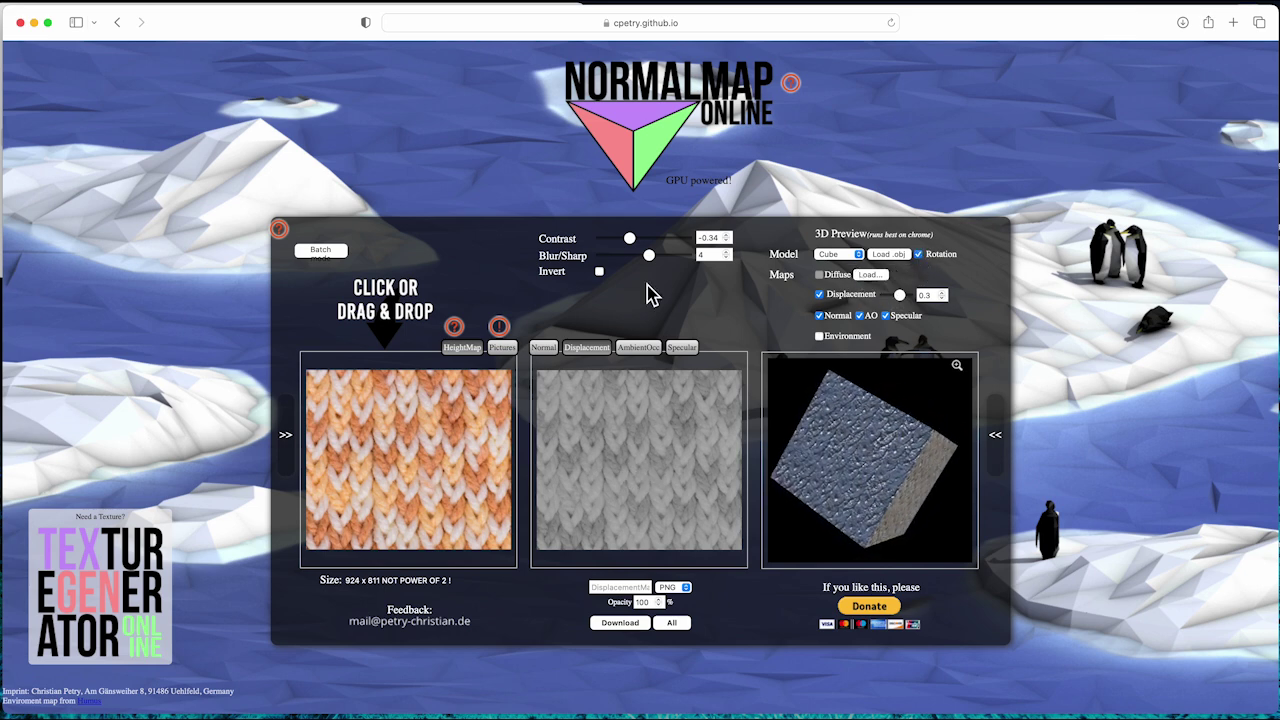
{"action": "left_click", "coordinate": [547, 350]}
{"action": "left_click", "coordinate": [587, 349]}
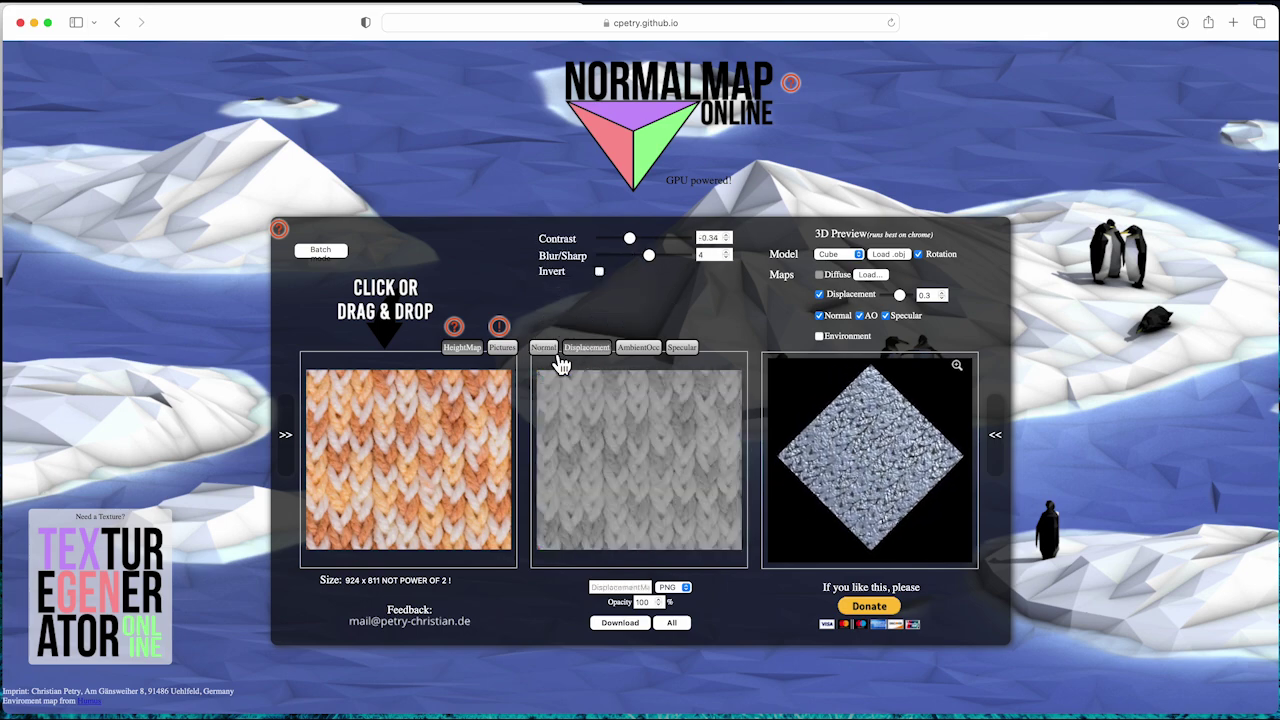
Step: Download the normal map as JPG at quality 100, then download the displacement map
{"action": "left_click", "coordinate": [547, 349]}
{"action": "left_click", "coordinate": [686, 588]}
{"action": "left_click", "coordinate": [666, 601]}
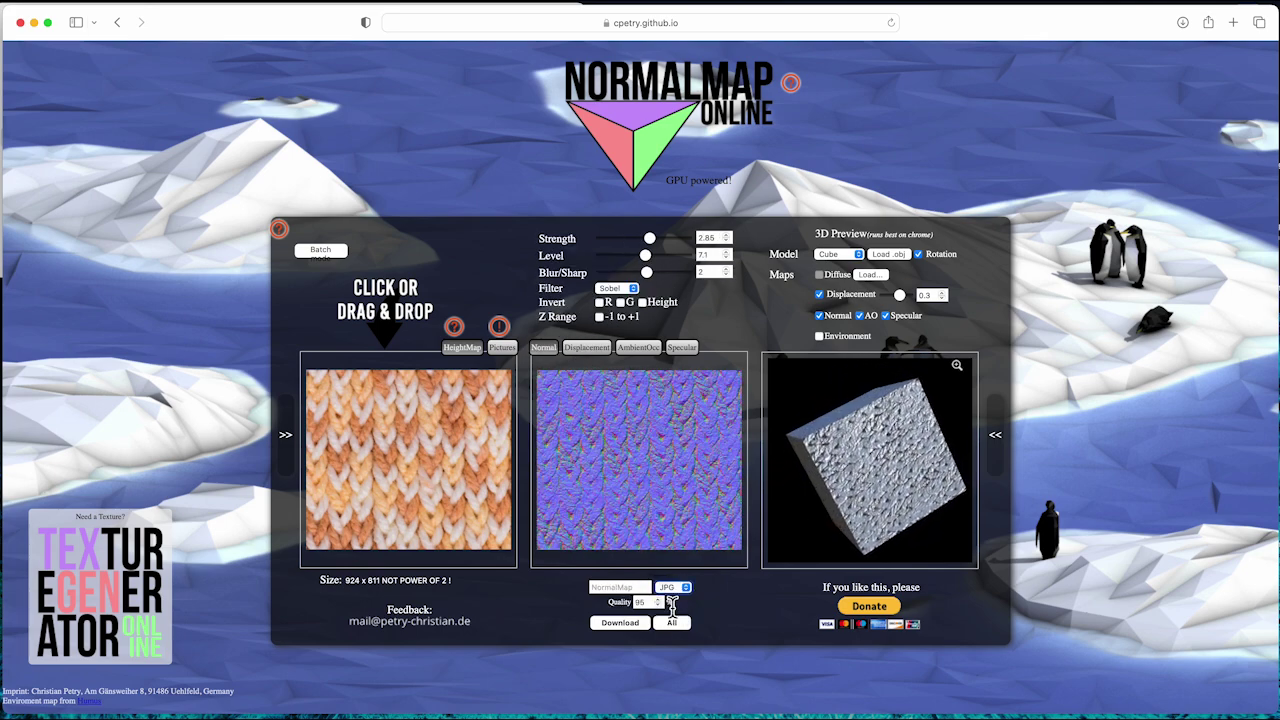
{"action": "left_click", "coordinate": [659, 599]}
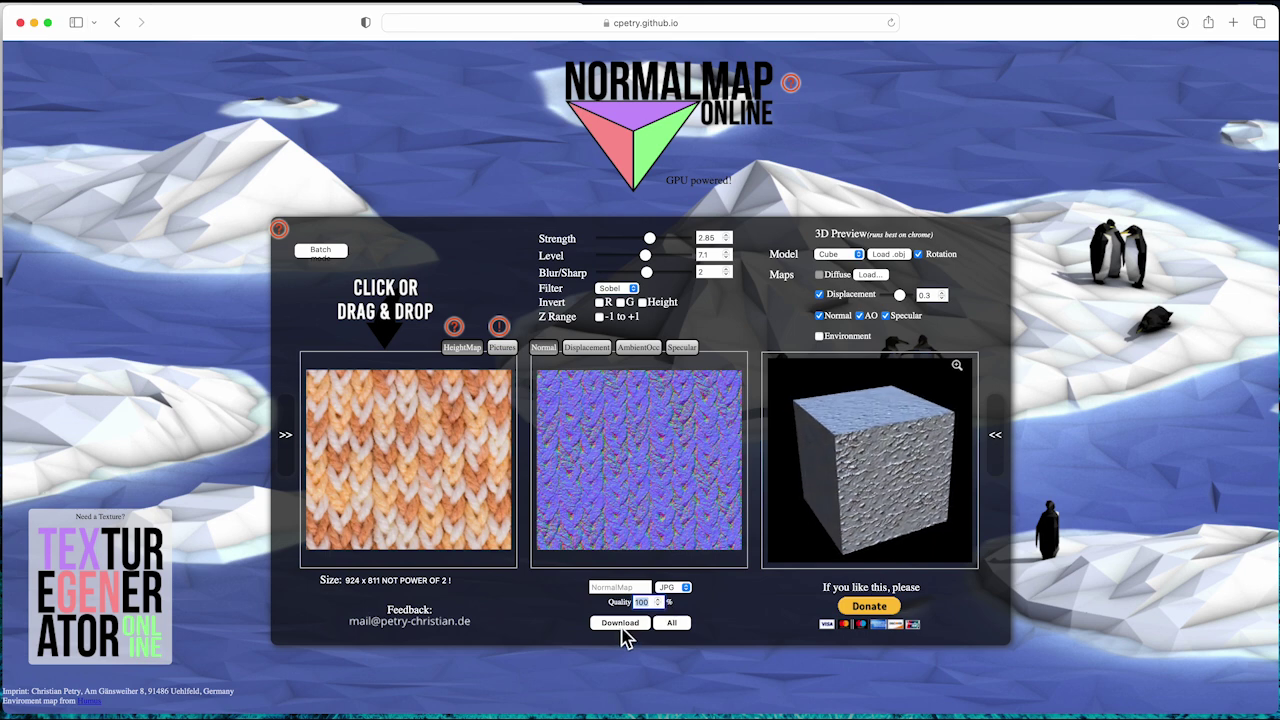
{"action": "left_click", "coordinate": [621, 628]}
{"action": "left_click", "coordinate": [587, 348]}
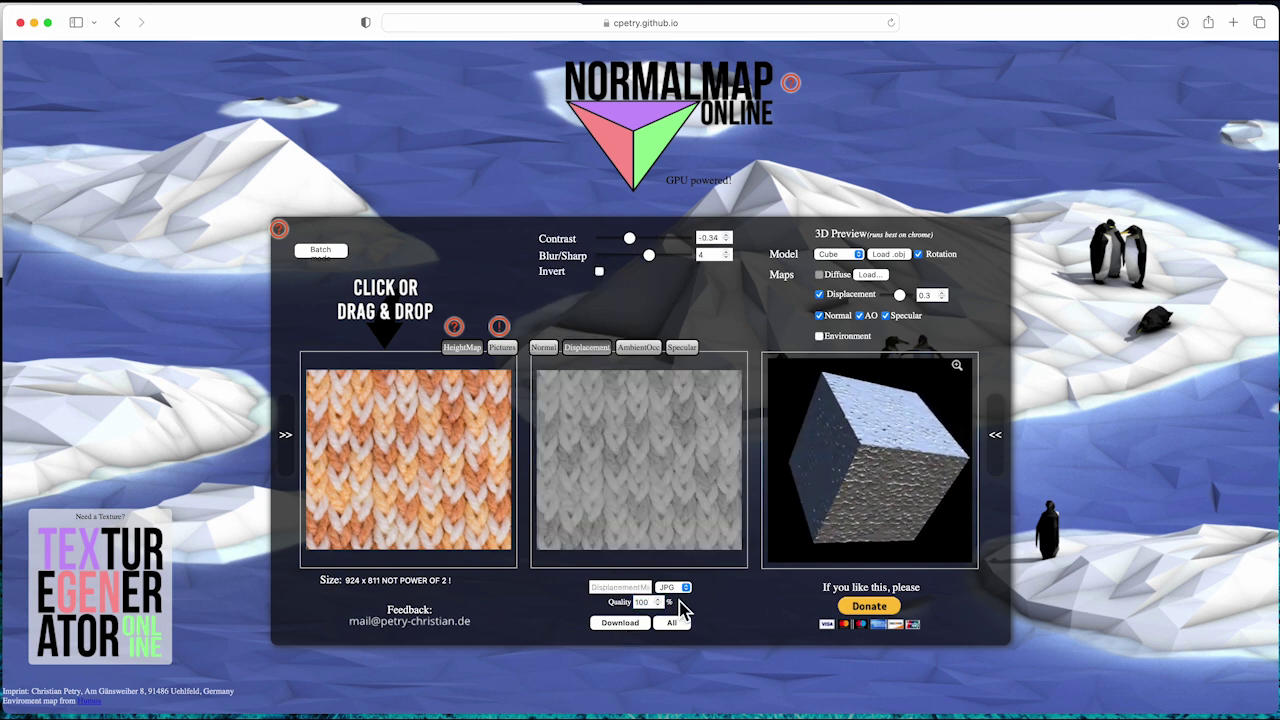
{"action": "left_click", "coordinate": [630, 624]}
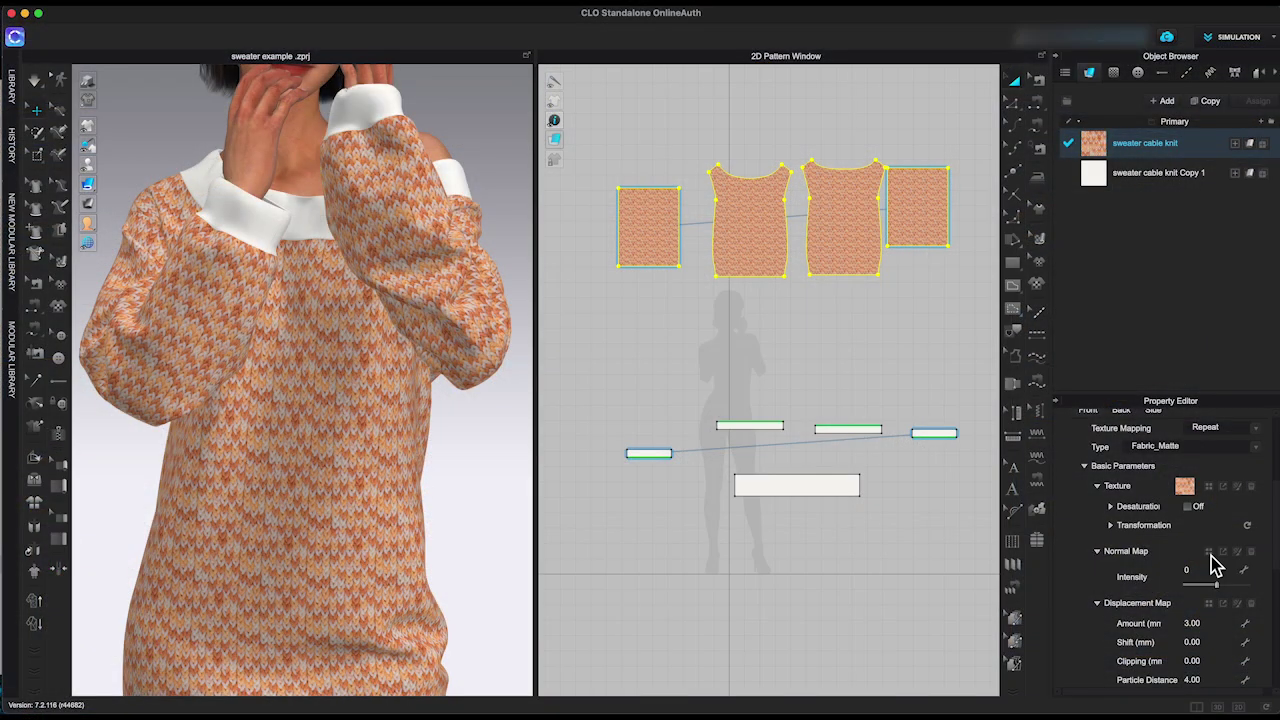
Step: Load NormalMap.jpg from the Desktop as the sweater cable knit's normal map at intensity 10
{"action": "left_click", "coordinate": [1210, 553]}
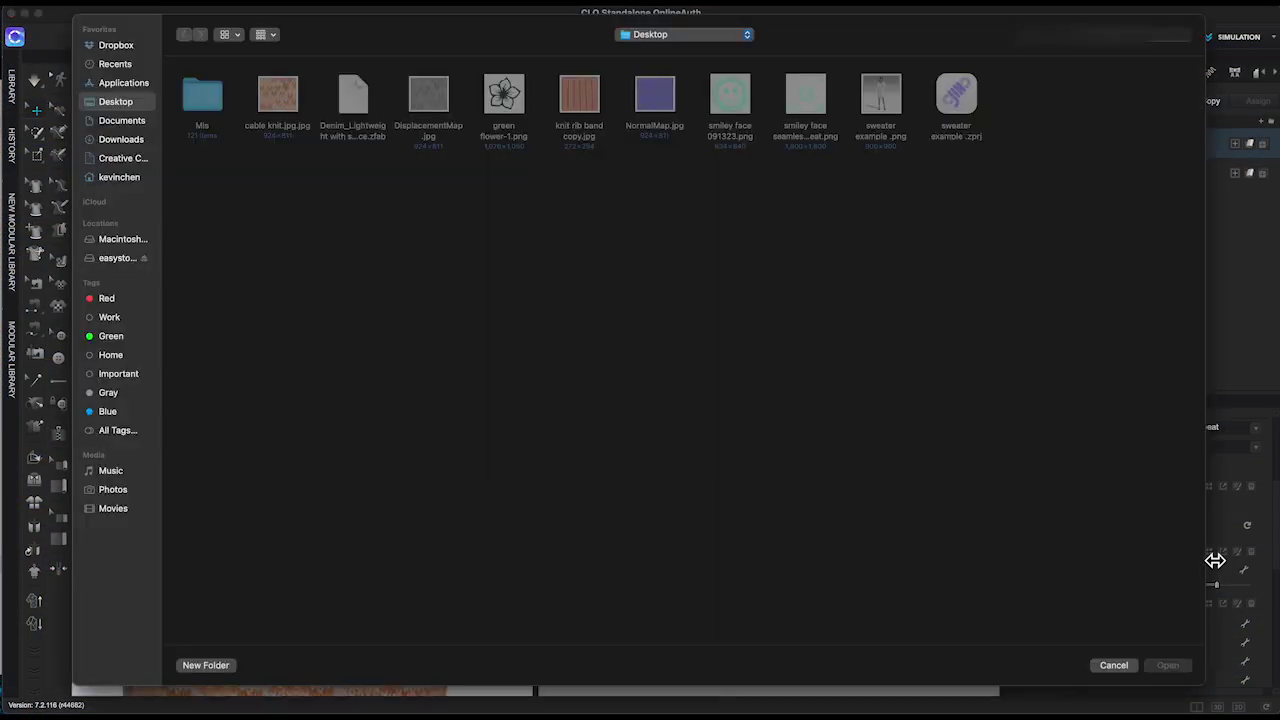
{"action": "left_click", "coordinate": [662, 95]}
{"action": "left_click", "coordinate": [1167, 666]}
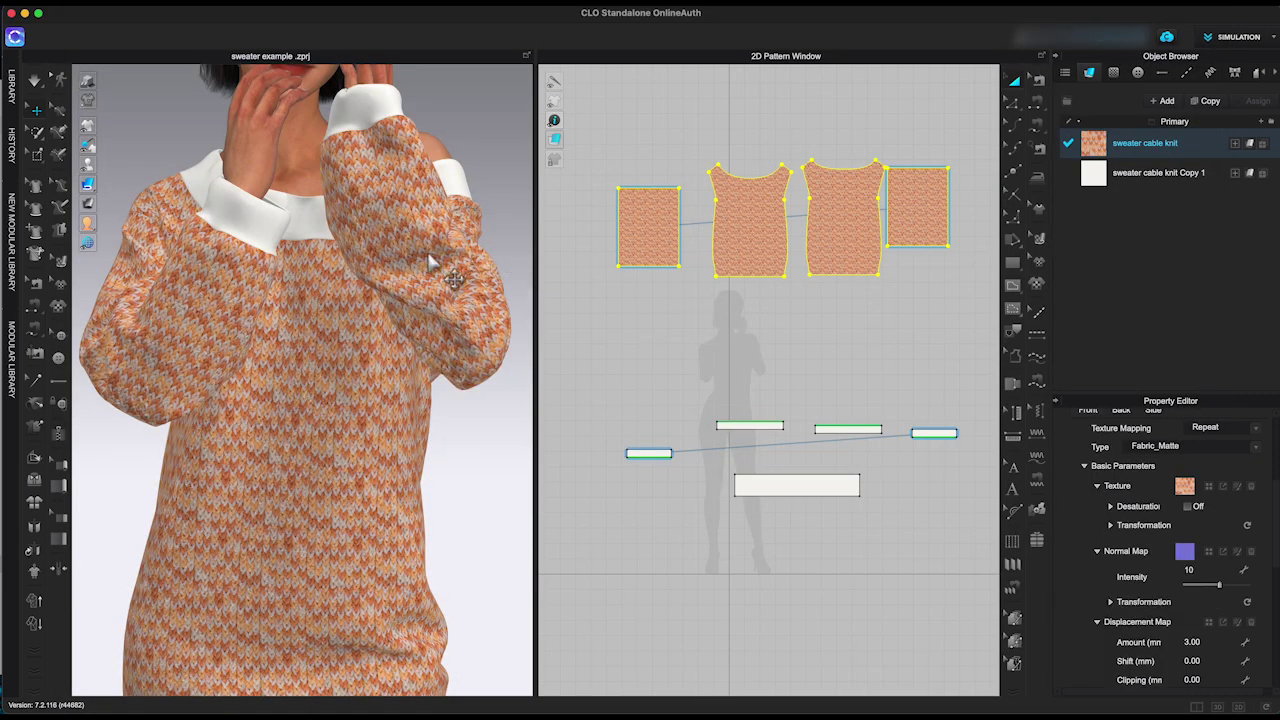
{"action": "scroll", "coordinate": [250, 210], "scroll_direction": "up", "scroll_amount": 3}
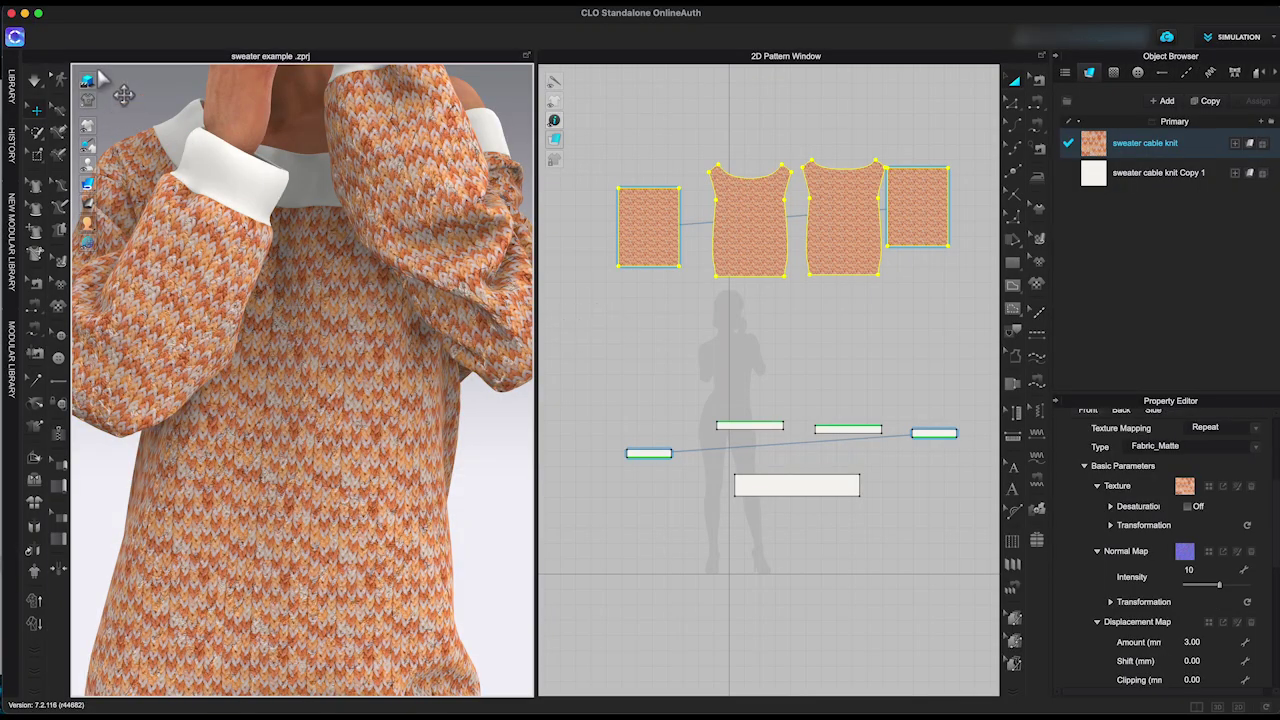
Step: Turn off simulation and load DisplacementMap.jpg as the sweater cable knit's displacement map
{"action": "left_click", "coordinate": [87, 80]}
{"action": "left_click", "coordinate": [500, 462]}
{"action": "left_click", "coordinate": [1148, 148]}
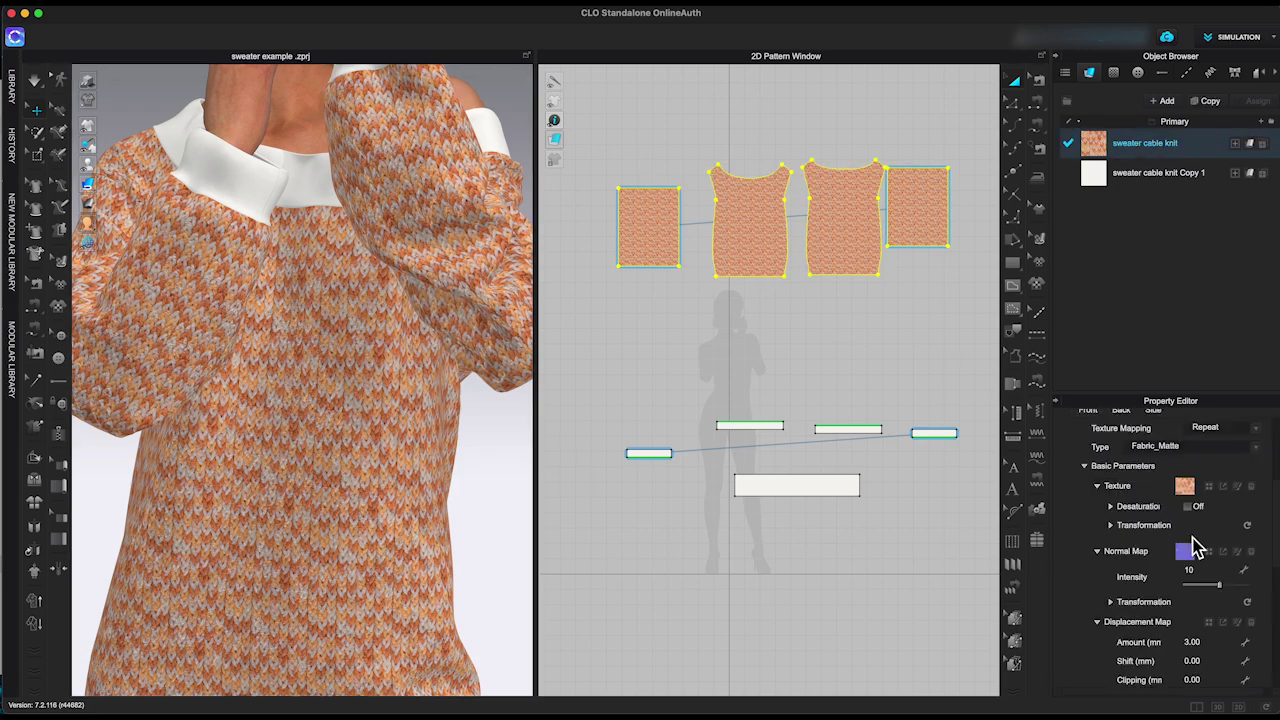
{"action": "scroll", "coordinate": [1193, 542], "scroll_direction": "down", "scroll_amount": 2}
{"action": "left_click", "coordinate": [1210, 588]}
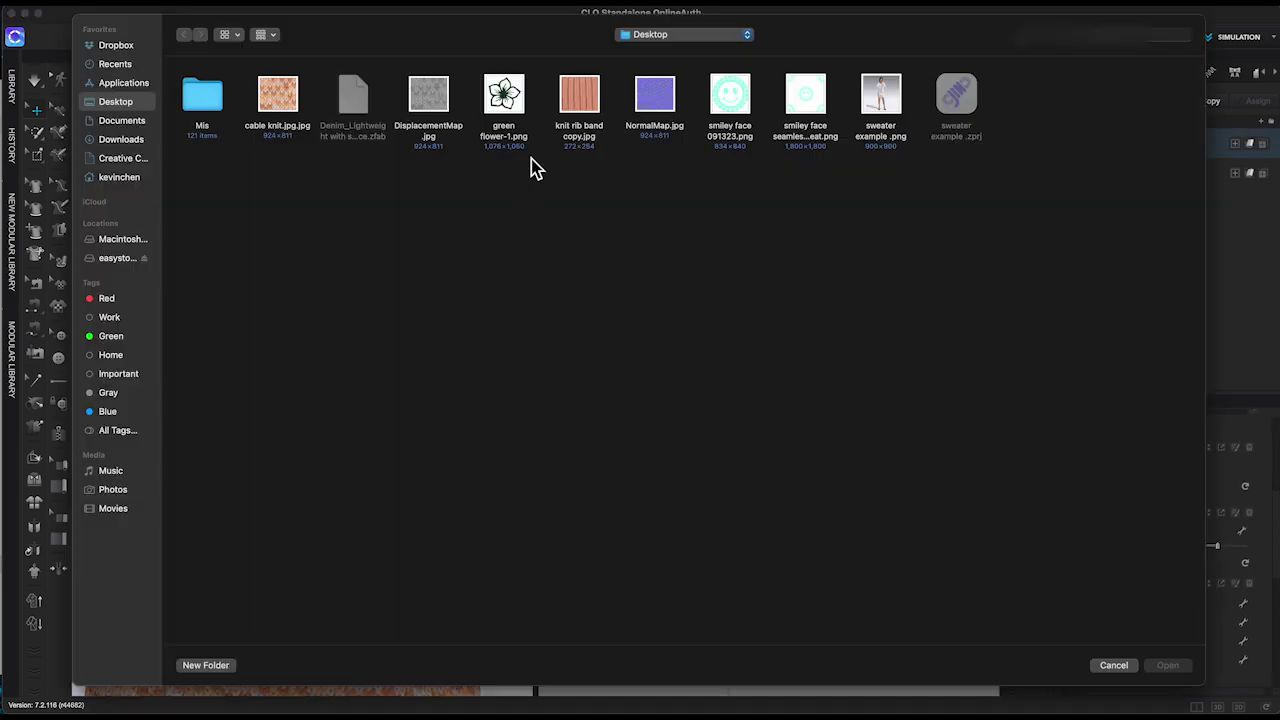
{"action": "left_click", "coordinate": [443, 100]}
{"action": "left_click", "coordinate": [1166, 666]}
{"action": "scroll", "coordinate": [486, 486], "scroll_direction": "up", "scroll_amount": 2}
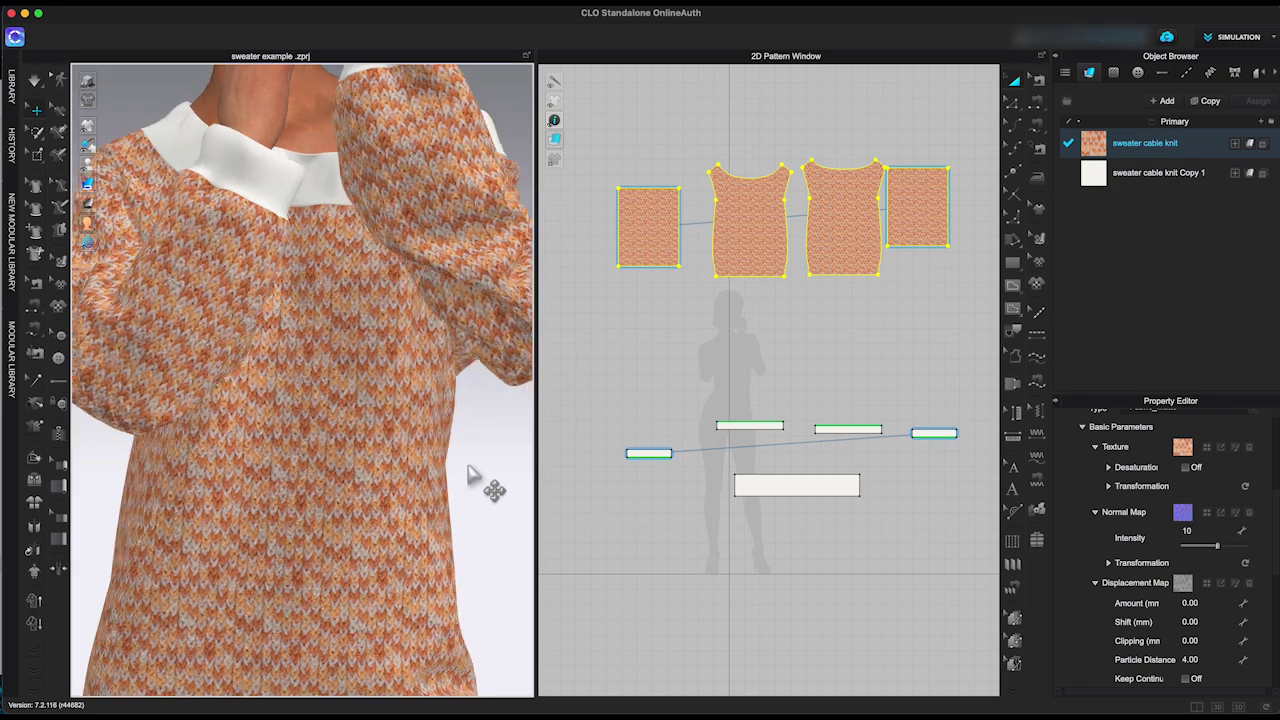
Step: Render the knit sweater at A4 portrait, 2480 x 3508 at 300 ppi
{"action": "left_click", "coordinate": [604, 12]}
{"action": "left_click", "coordinate": [590, 15]}
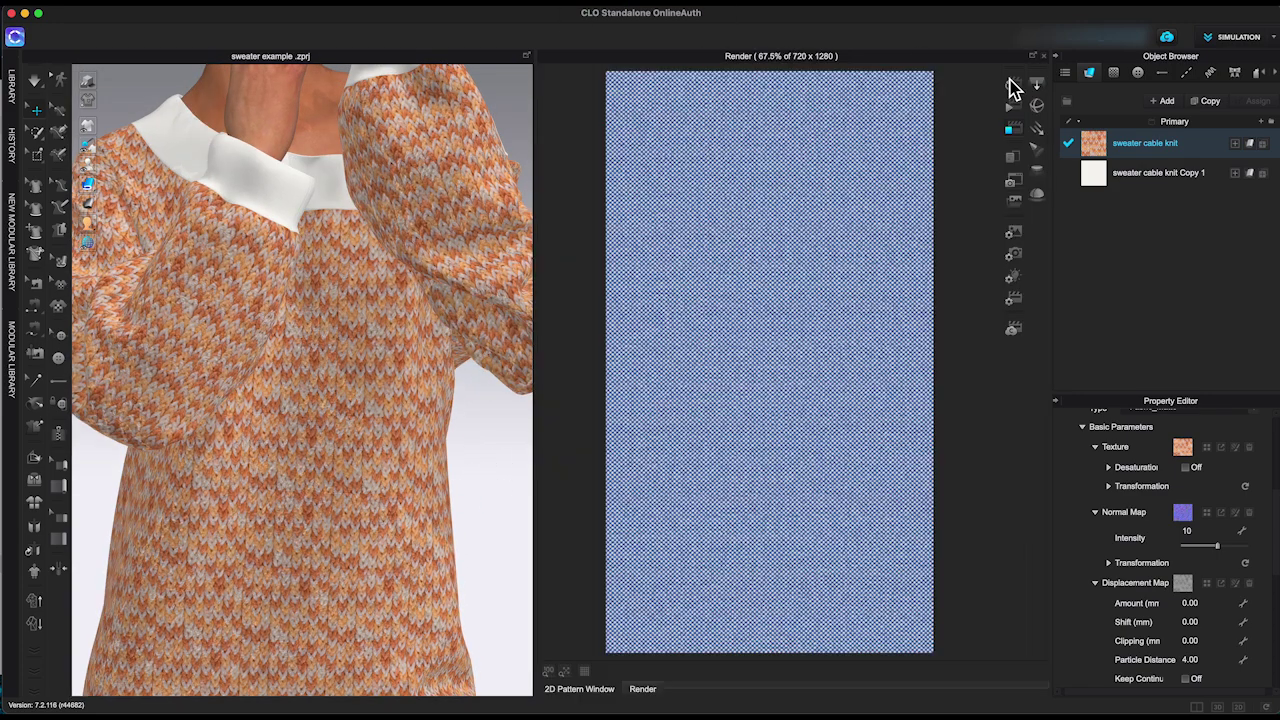
{"action": "left_click", "coordinate": [1016, 85]}
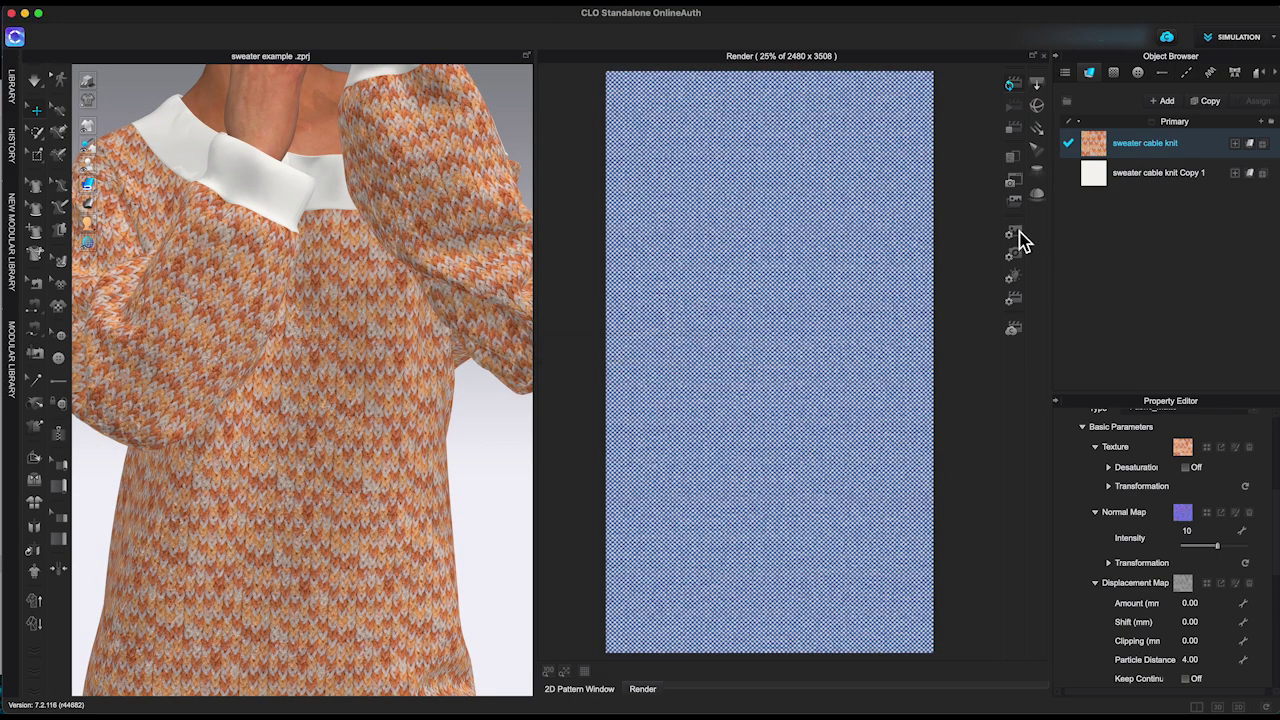
{"action": "left_click", "coordinate": [1150, 145]}
{"action": "right_click_drag", "start_coordinate": [503, 457], "coordinate": [503, 471]}
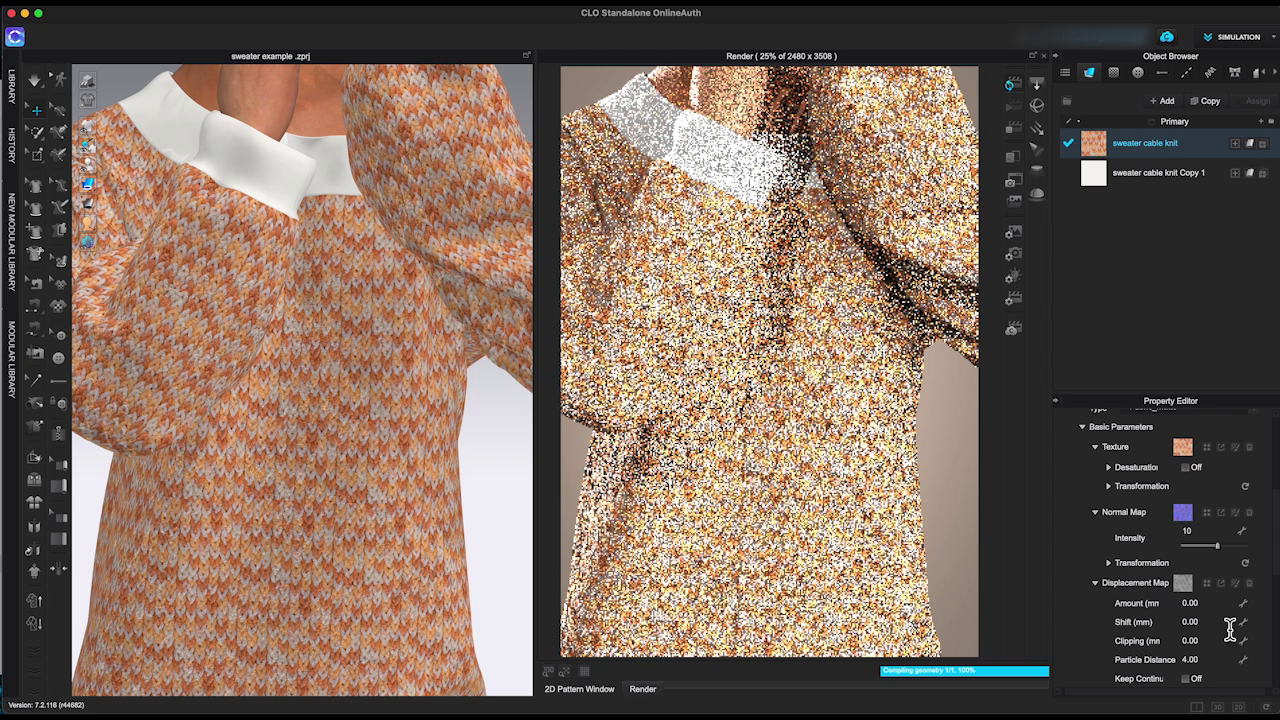
{"action": "scroll", "coordinate": [1230, 628], "scroll_direction": "down", "scroll_amount": 1}
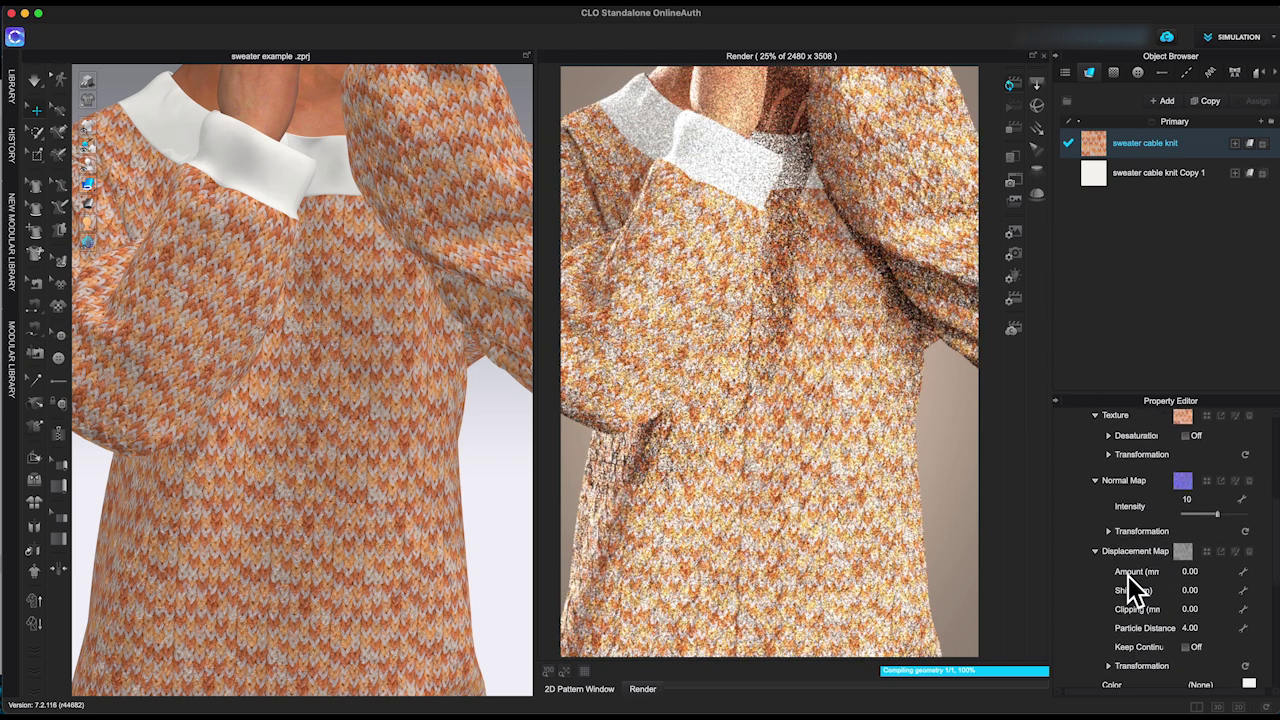
Step: Set the displacement amount to 5 mm and apply the Light_1 lighting preset
{"action": "left_click", "coordinate": [1213, 576]}
{"action": "key", "text": "BackSpace"}
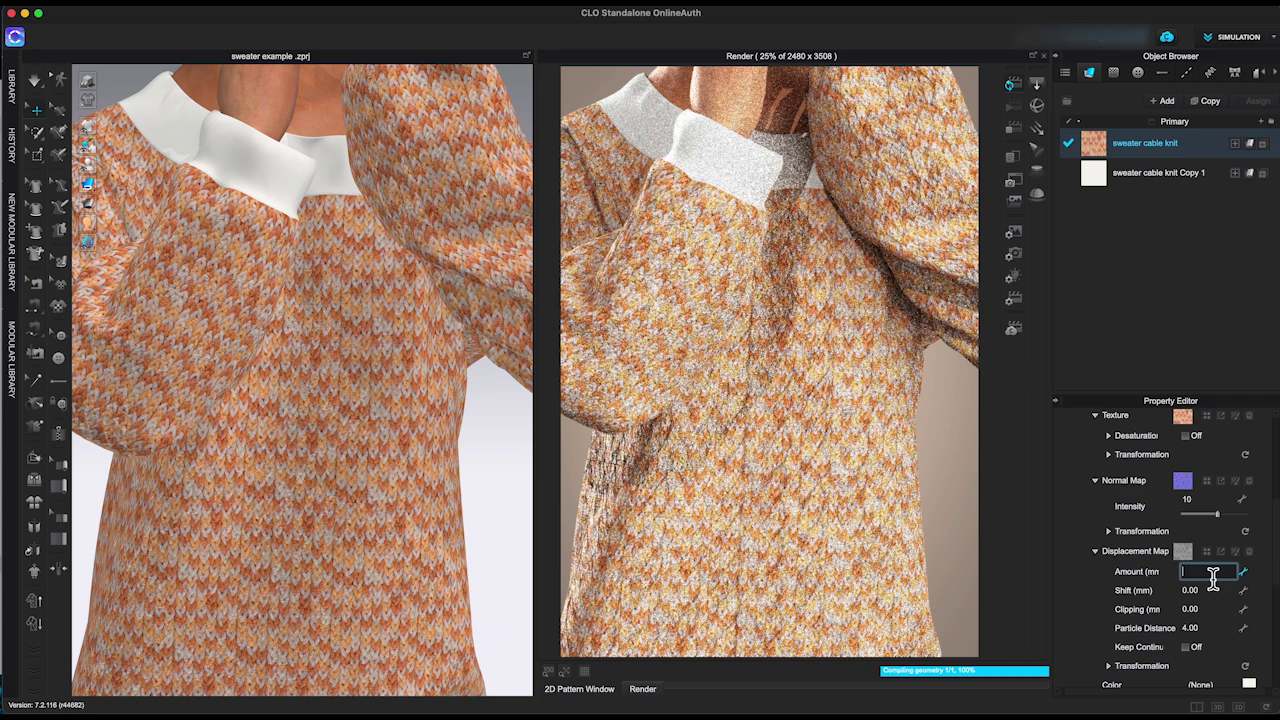
{"action": "type", "text": "5"}
{"action": "key", "text": "Return"}
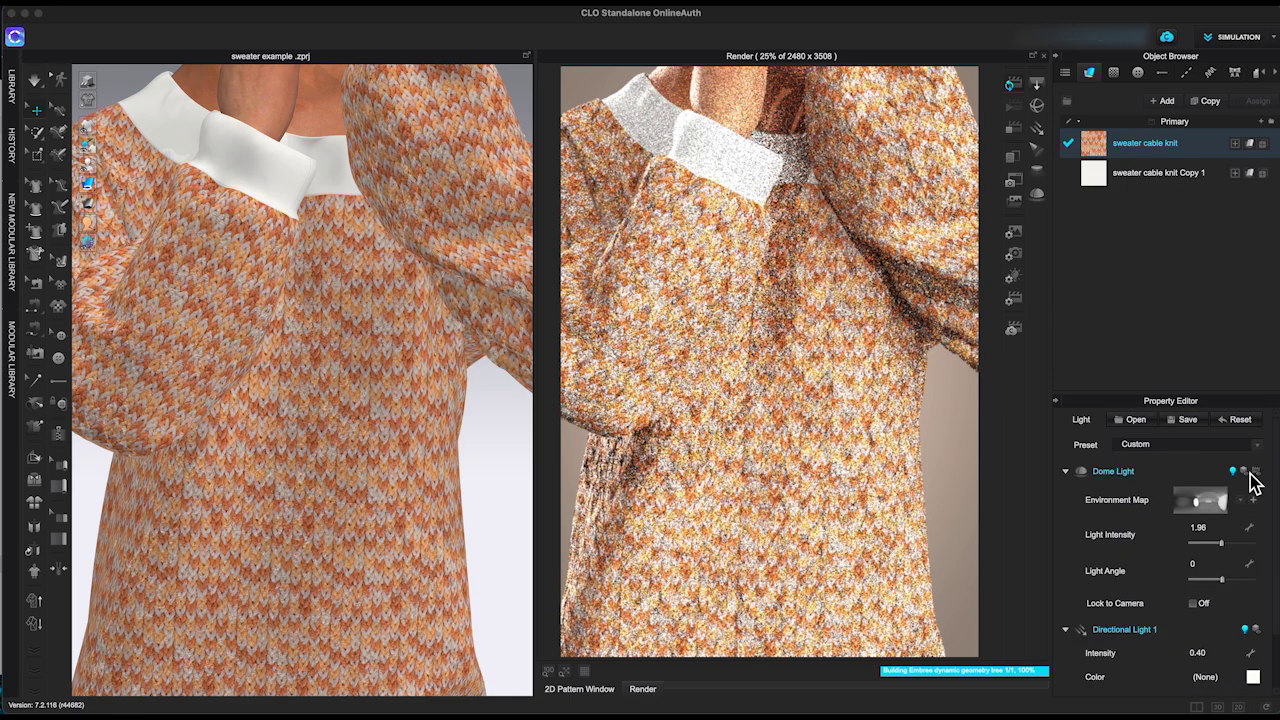
{"action": "left_click", "coordinate": [1256, 448]}
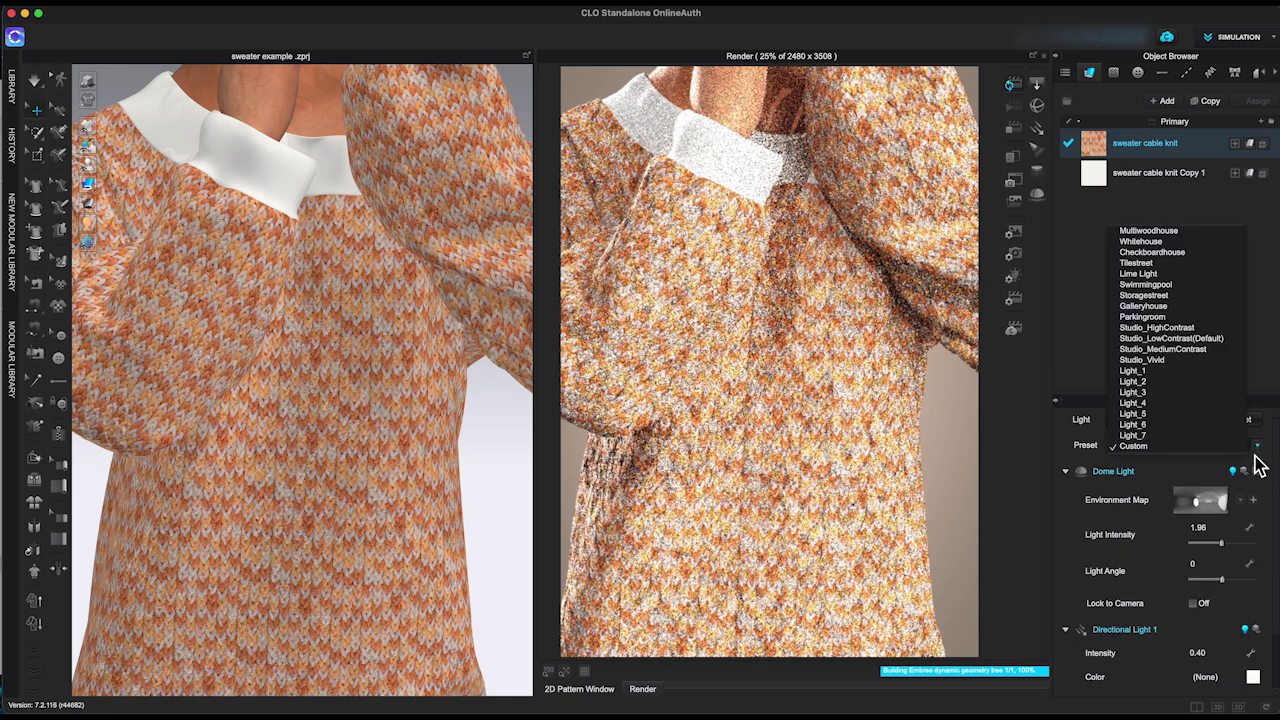
{"action": "left_click", "coordinate": [1165, 371]}
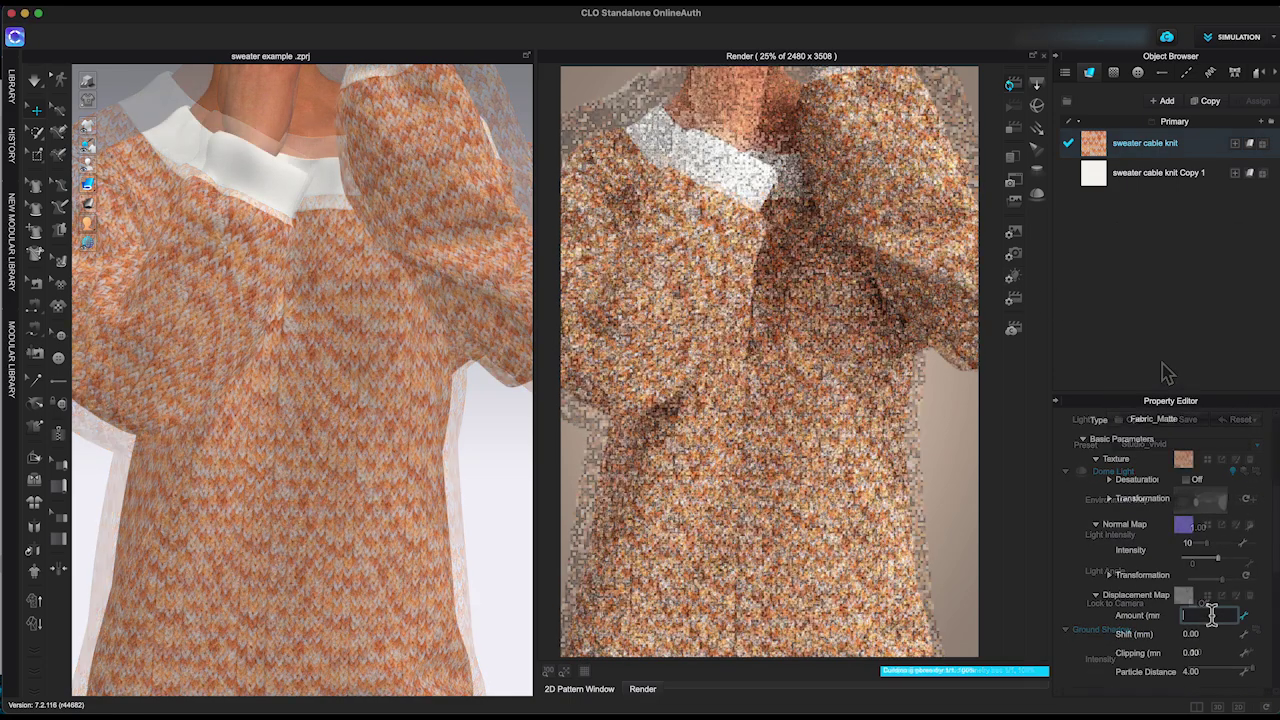
Step: Try a 25 mm displacement amount, then settle on 8 mm
{"action": "left_click", "coordinate": [1211, 614]}
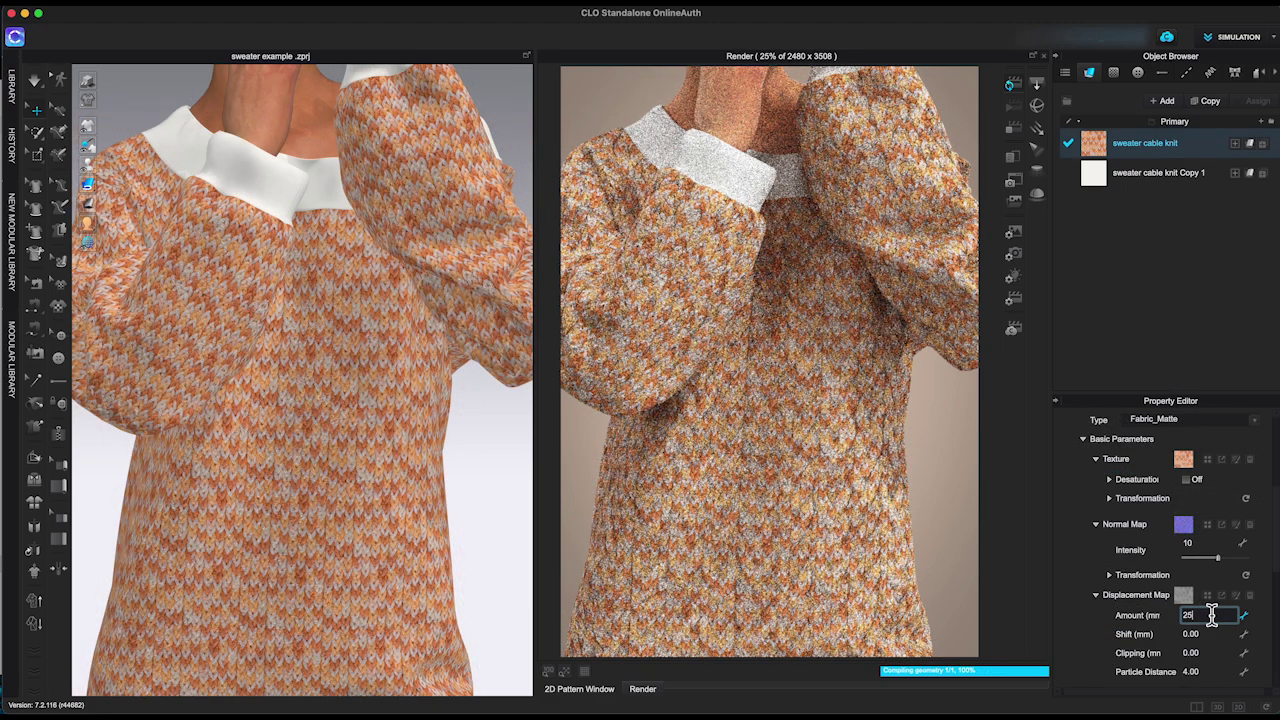
{"action": "type", "text": "25"}
{"action": "key", "text": "Return"}
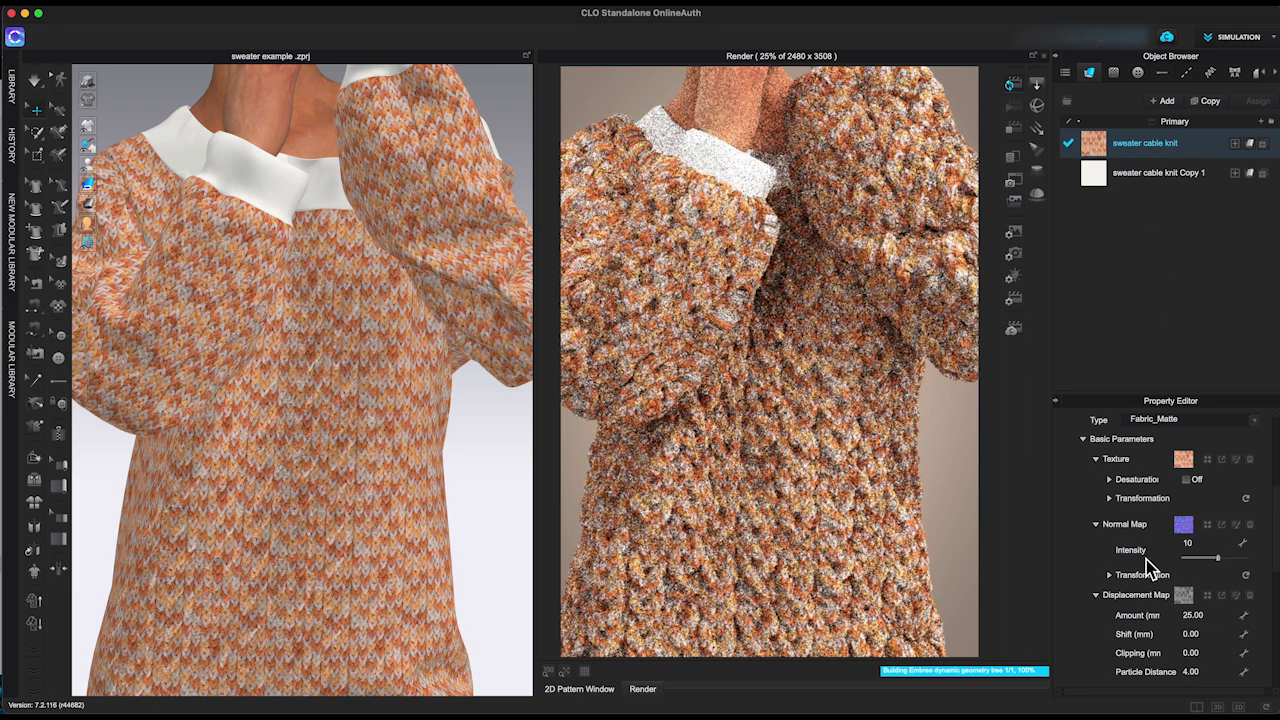
{"action": "left_click", "coordinate": [1220, 616]}
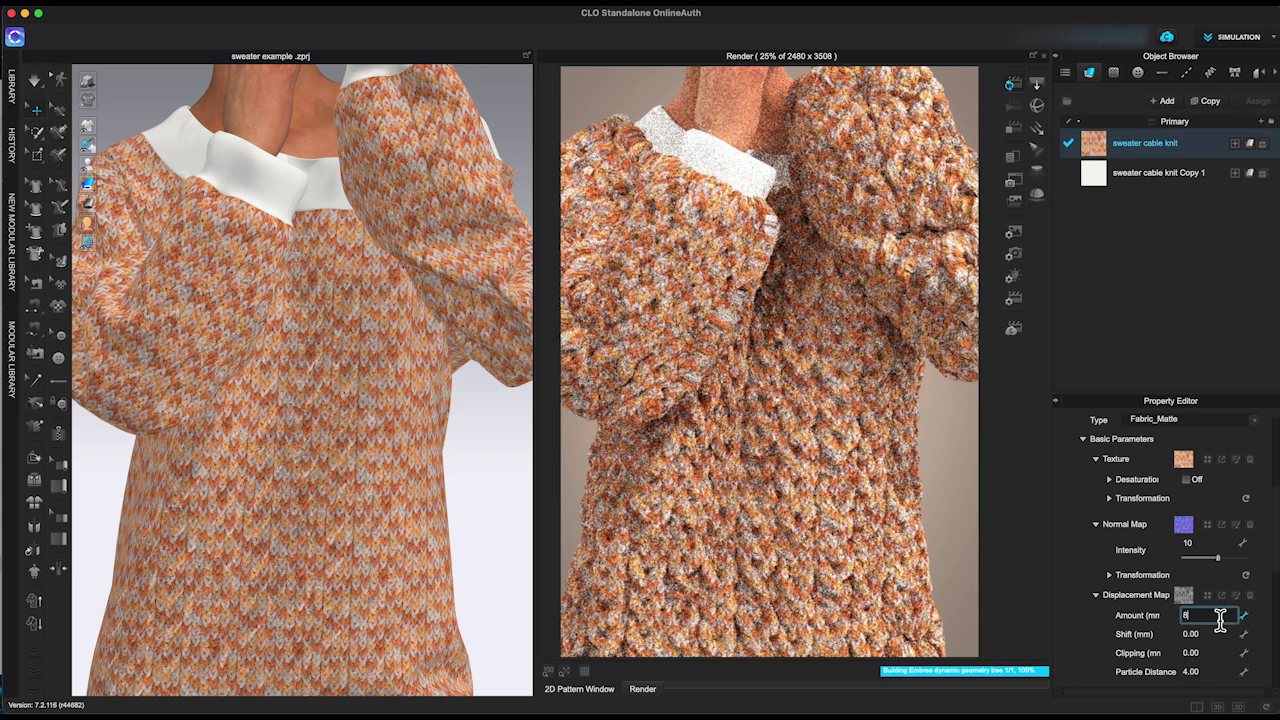
{"action": "key", "text": "Return"}
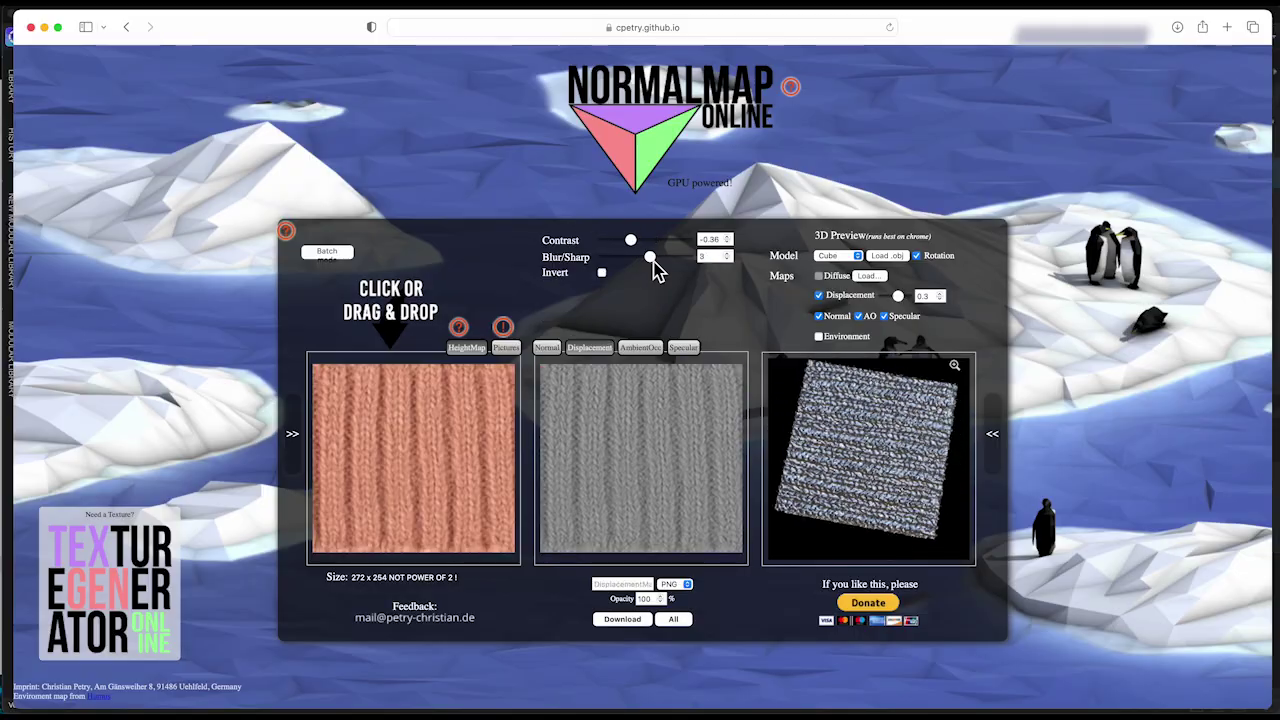
Step: Choose JPG as the displacement map's export format
{"action": "left_click", "coordinate": [672, 584]}
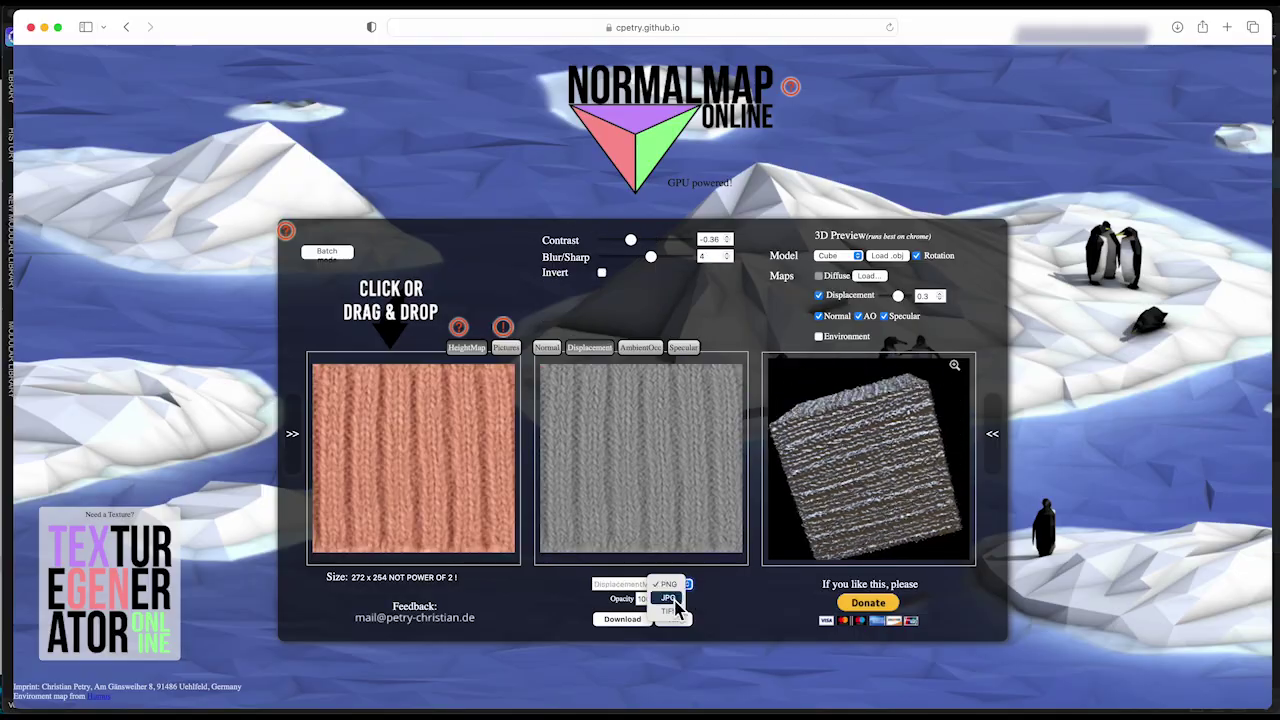
{"action": "left_click", "coordinate": [668, 598]}
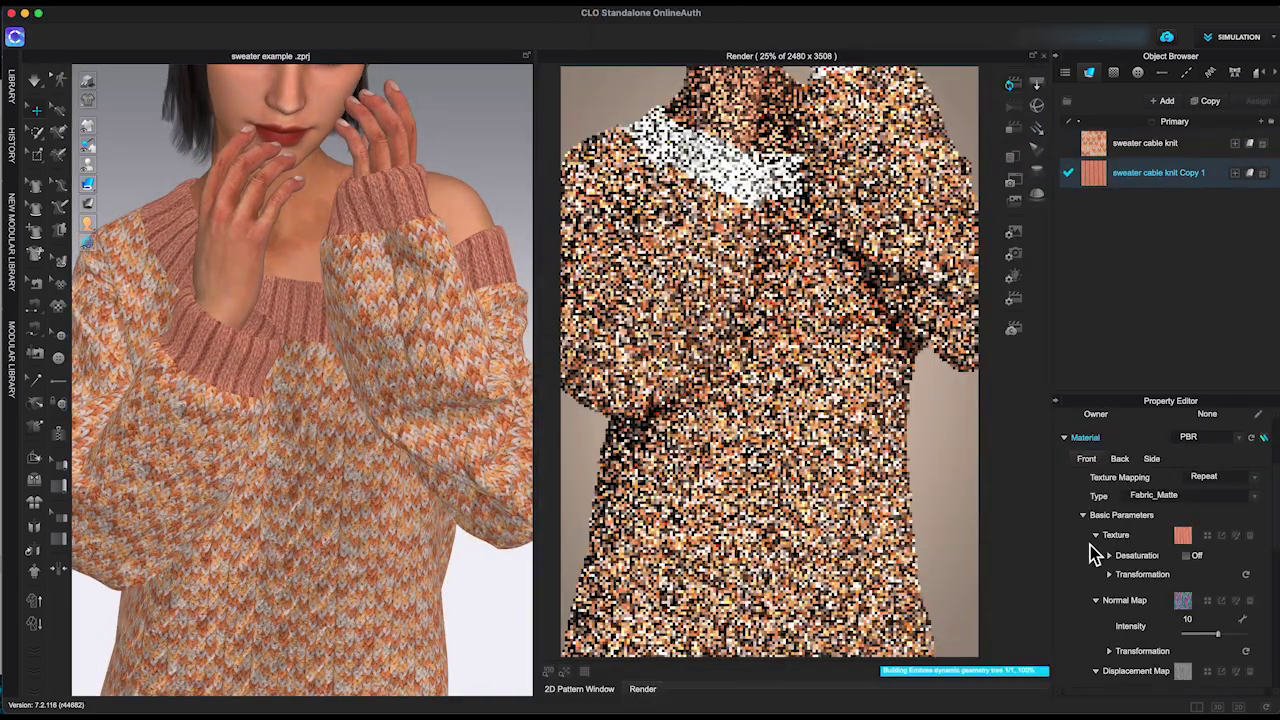
Step: Set the rib knit Copy 1 fabric's displacement amount to 5 mm
{"action": "scroll", "coordinate": [1090, 545], "scroll_direction": "down", "scroll_amount": 3}
{"action": "left_click", "coordinate": [1213, 558]}
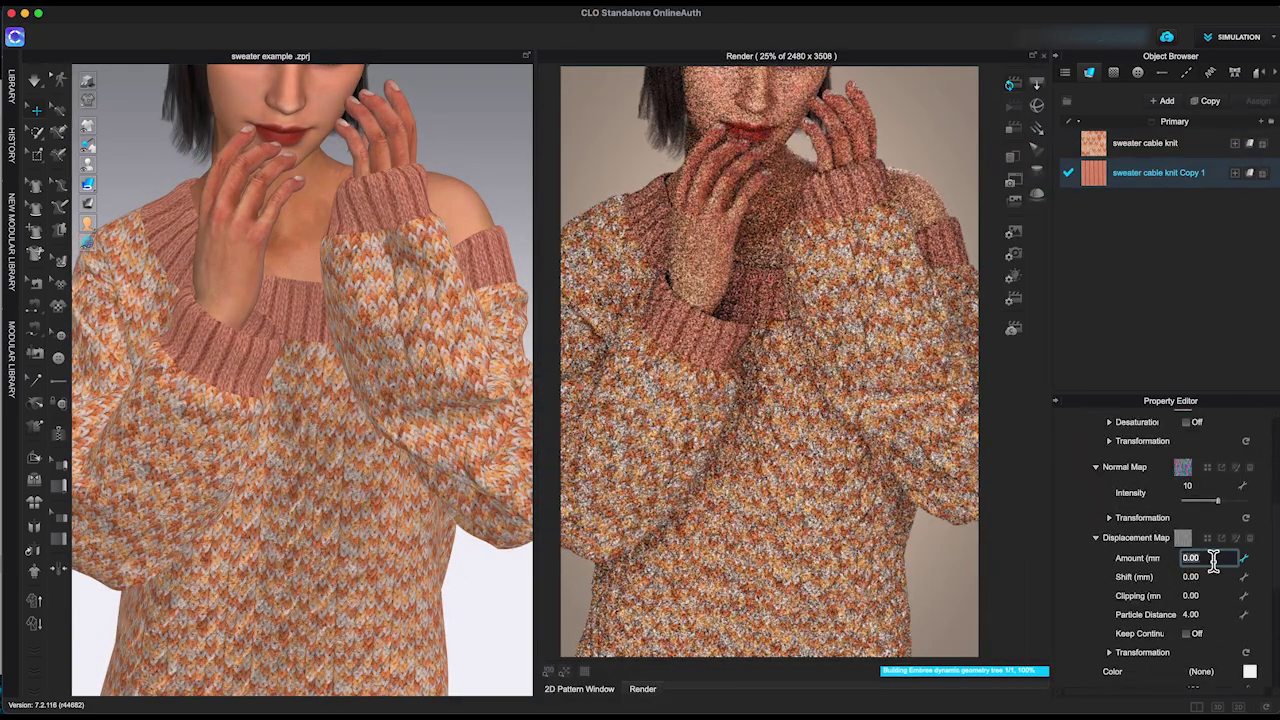
{"action": "type", "text": "5"}
{"action": "key", "text": "Return"}
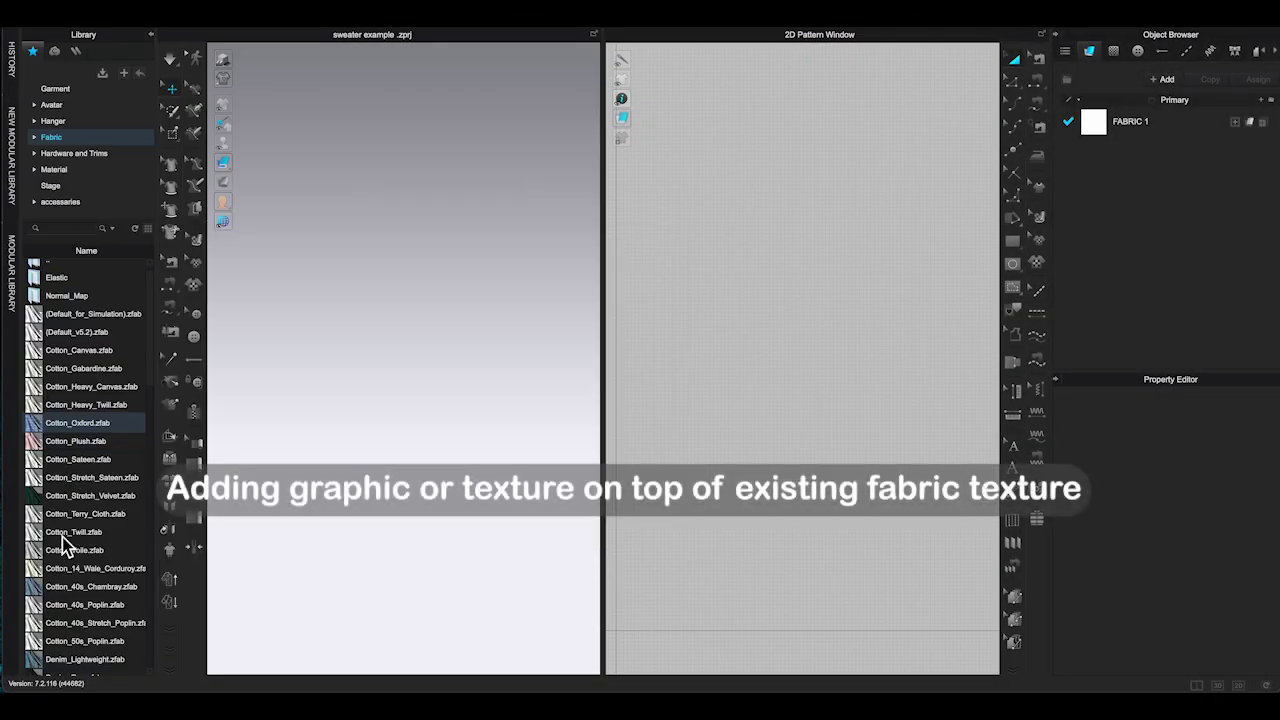
Step: Add Denim_Lightweight.zfab from the fabric library and delete the blank FABRIC 1
{"action": "scroll", "coordinate": [63, 545], "scroll_direction": "down", "scroll_amount": 4}
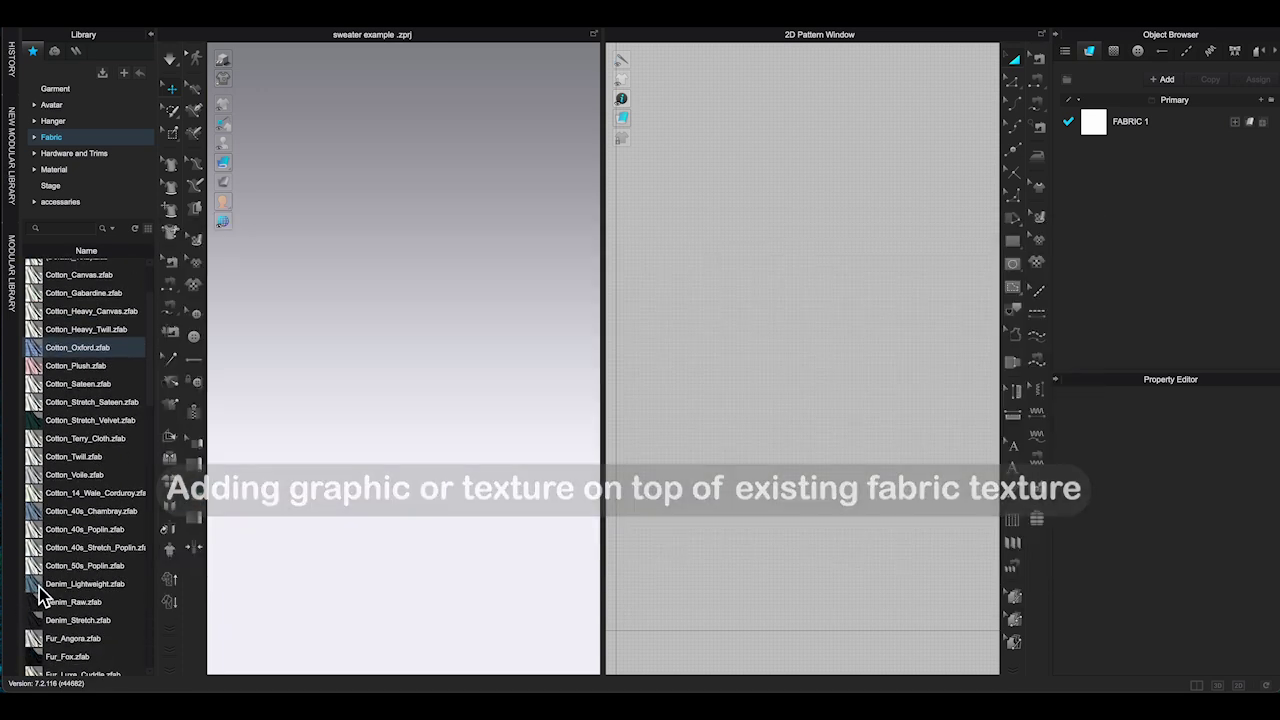
{"action": "double_click", "coordinate": [60, 584]}
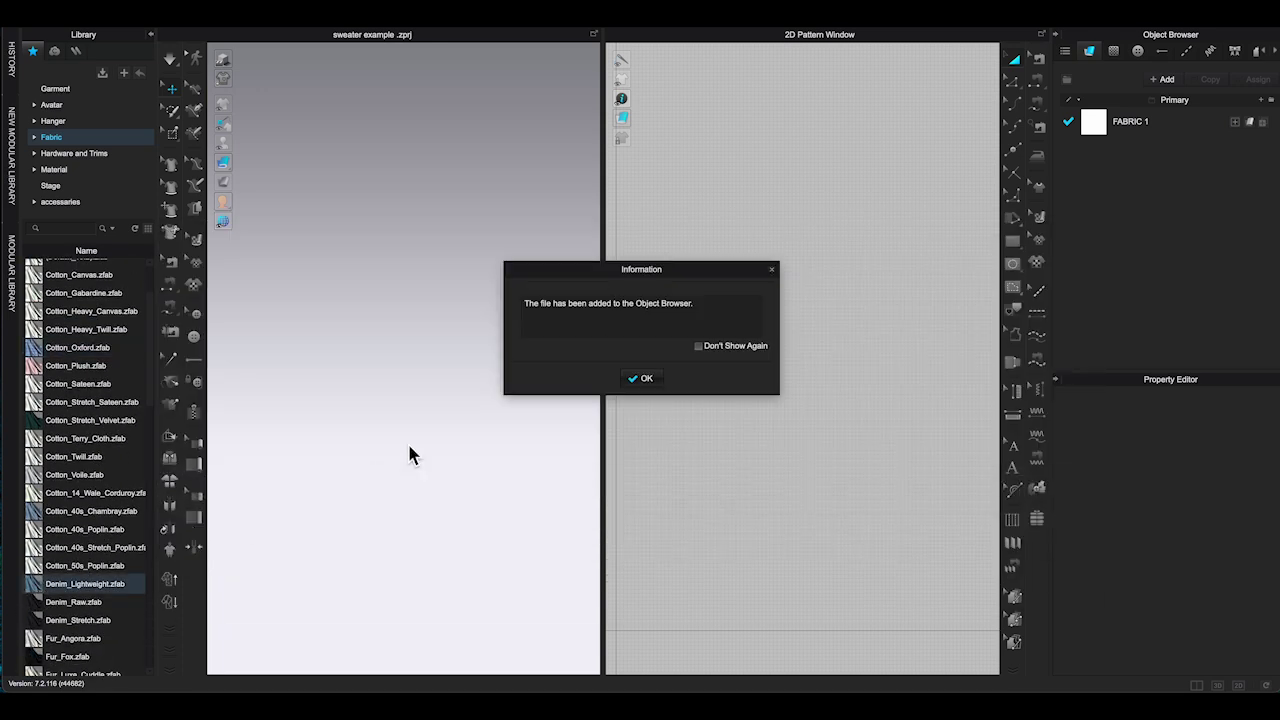
{"action": "left_click", "coordinate": [645, 380]}
{"action": "left_click", "coordinate": [152, 37]}
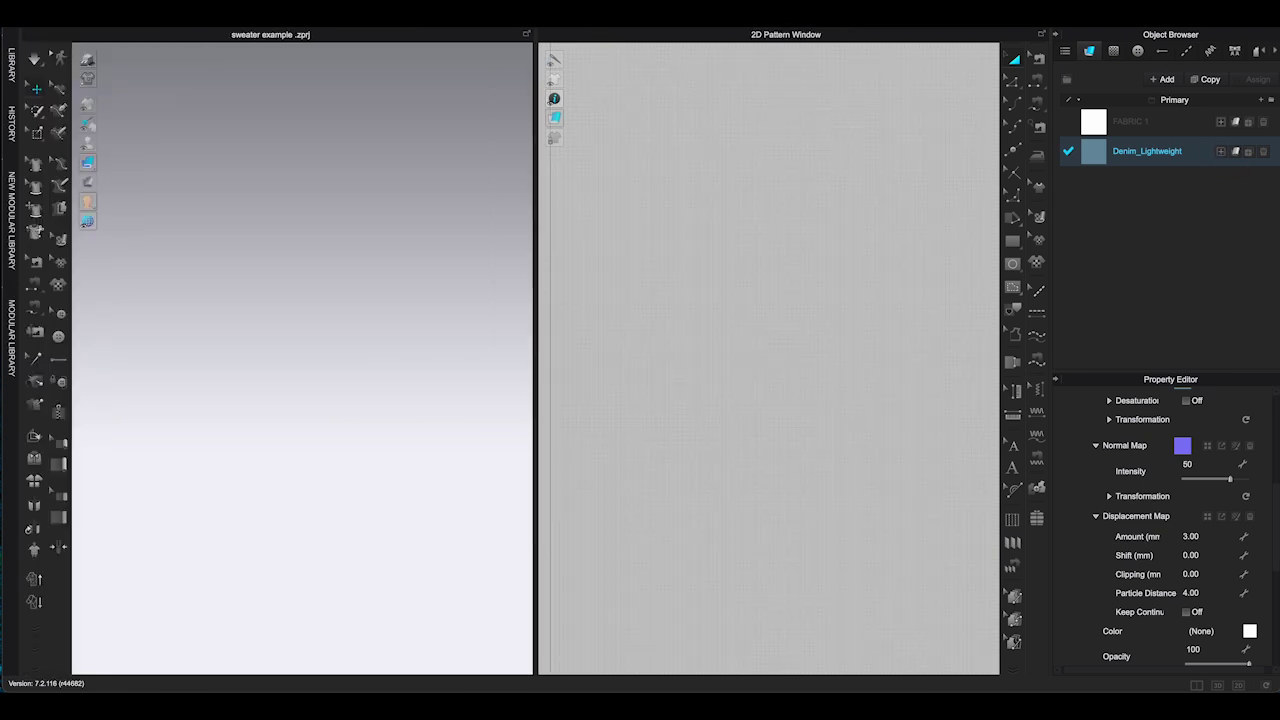
{"action": "left_click", "coordinate": [1263, 121]}
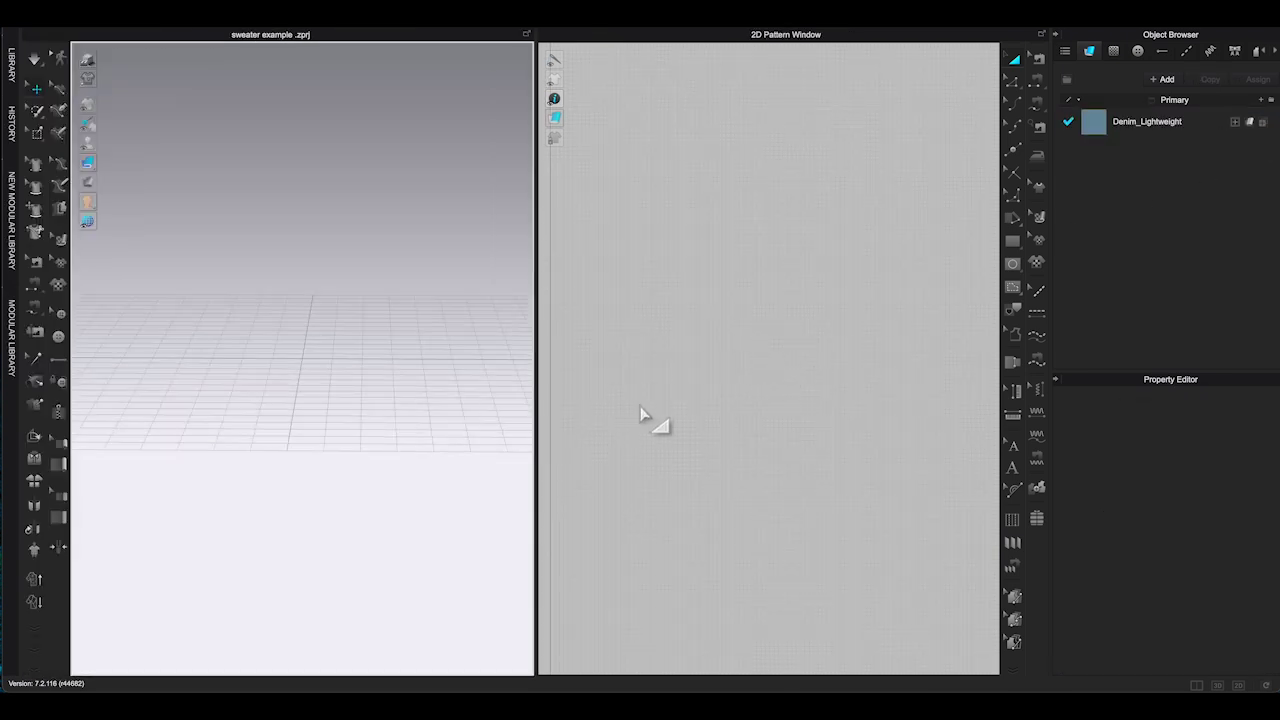
Step: Draw a rectangular pattern piece in the 2D window with the Rectangle tool
{"action": "scroll", "coordinate": [652, 418], "scroll_direction": "down", "scroll_amount": 2}
{"action": "right_click_drag", "start_coordinate": [655, 414], "coordinate": [837, 409]}
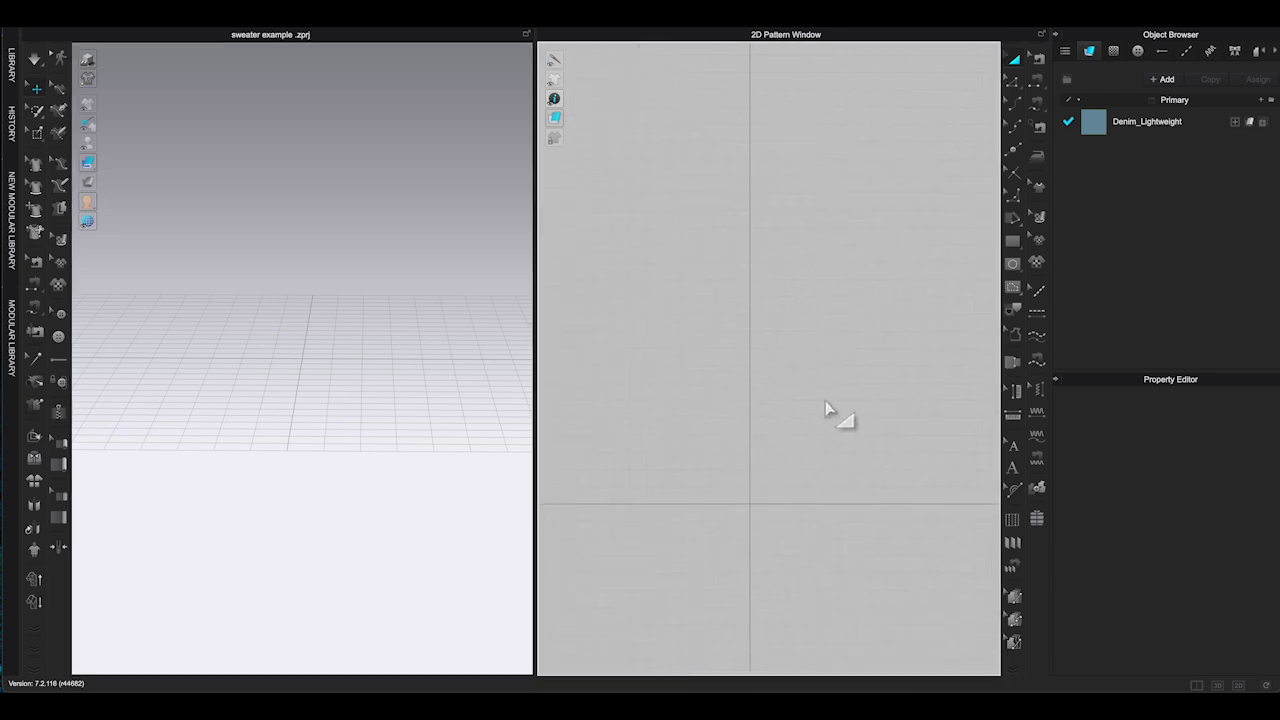
{"action": "key", "text": "s"}
{"action": "scroll", "coordinate": [843, 423], "scroll_direction": "down", "scroll_amount": 2}
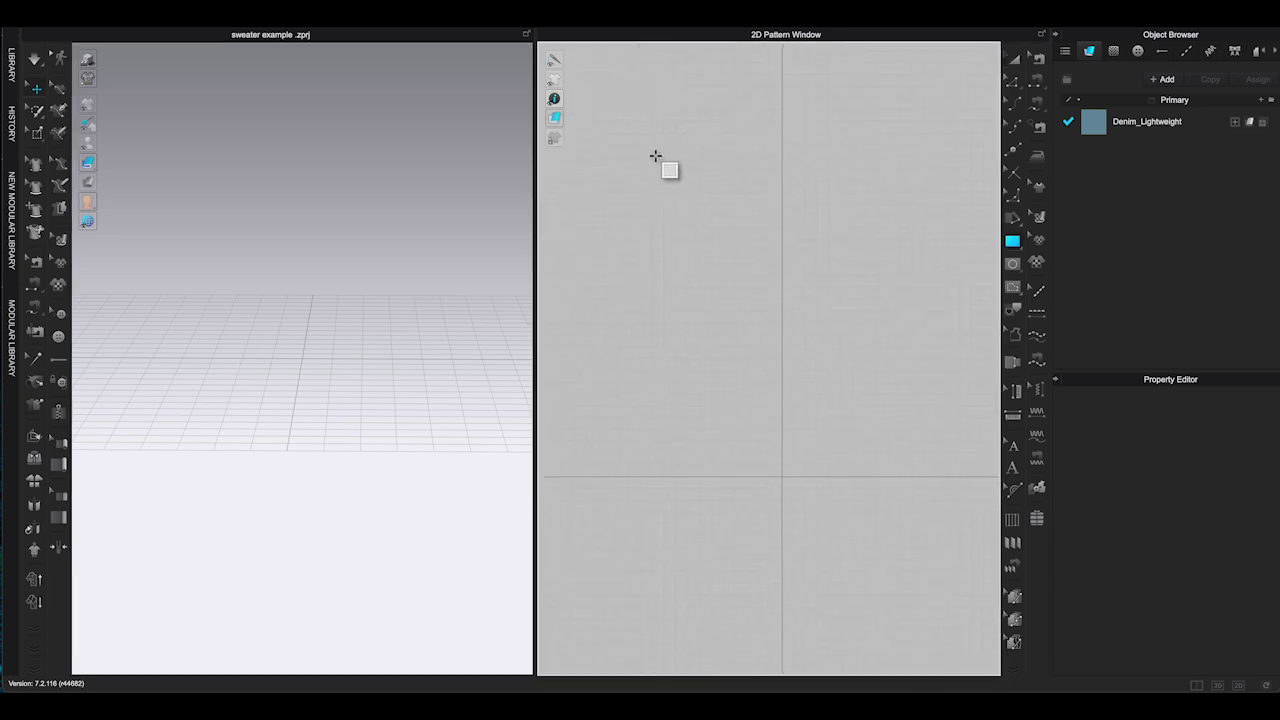
{"action": "left_click_drag", "start_coordinate": [674, 206], "coordinate": [948, 465]}
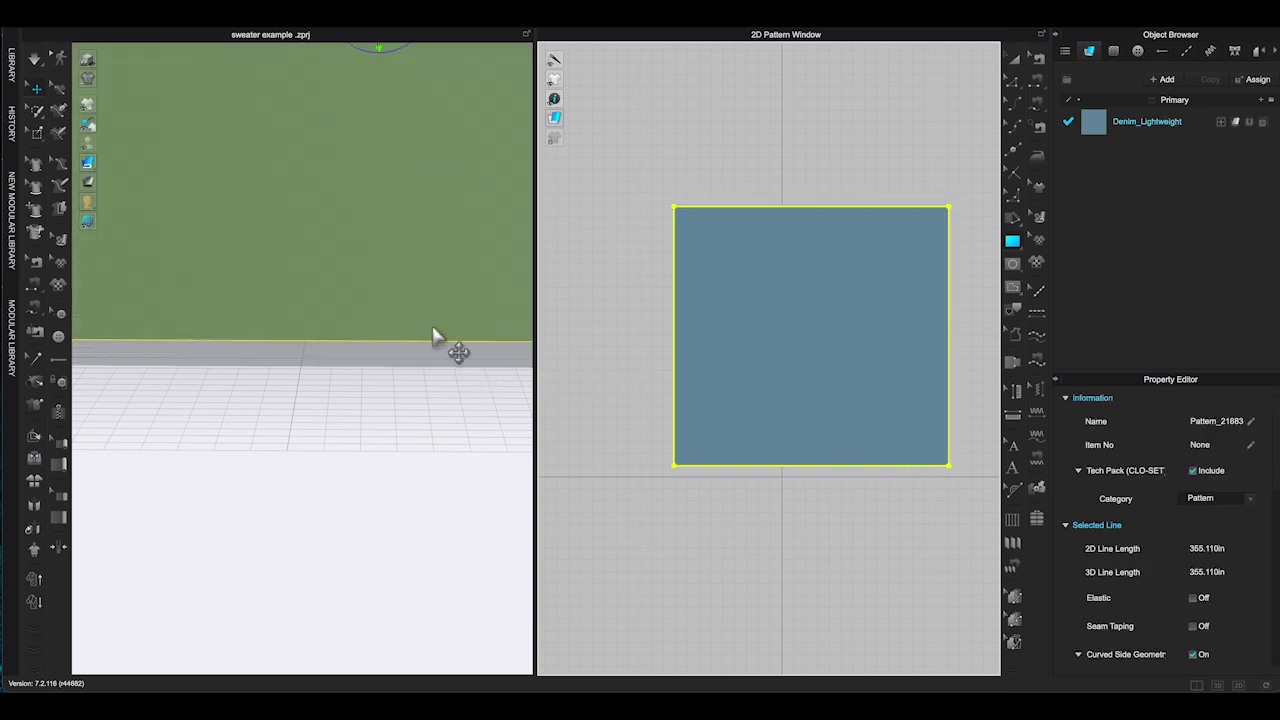
{"action": "left_click", "coordinate": [368, 370]}
{"action": "scroll", "coordinate": [368, 370], "scroll_direction": "up", "scroll_amount": 10}
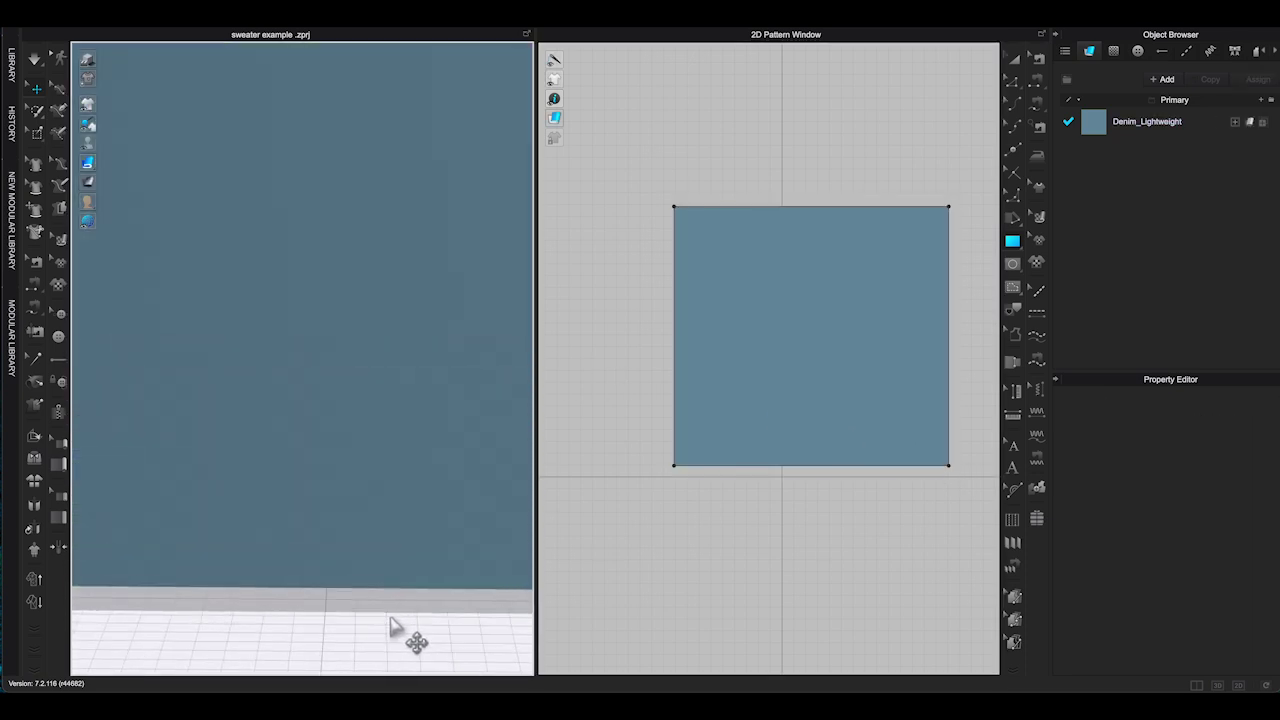
{"action": "scroll", "coordinate": [270, 327], "scroll_direction": "down", "scroll_amount": 5}
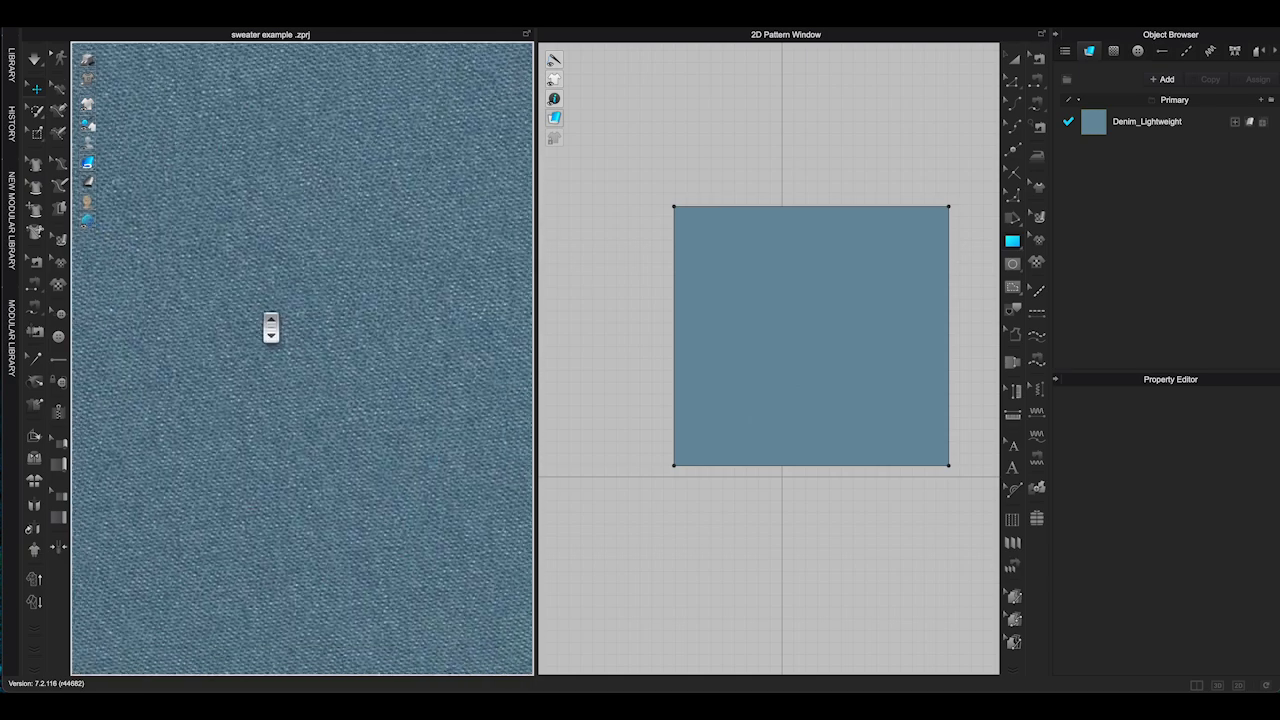
{"action": "left_click", "coordinate": [1176, 128]}
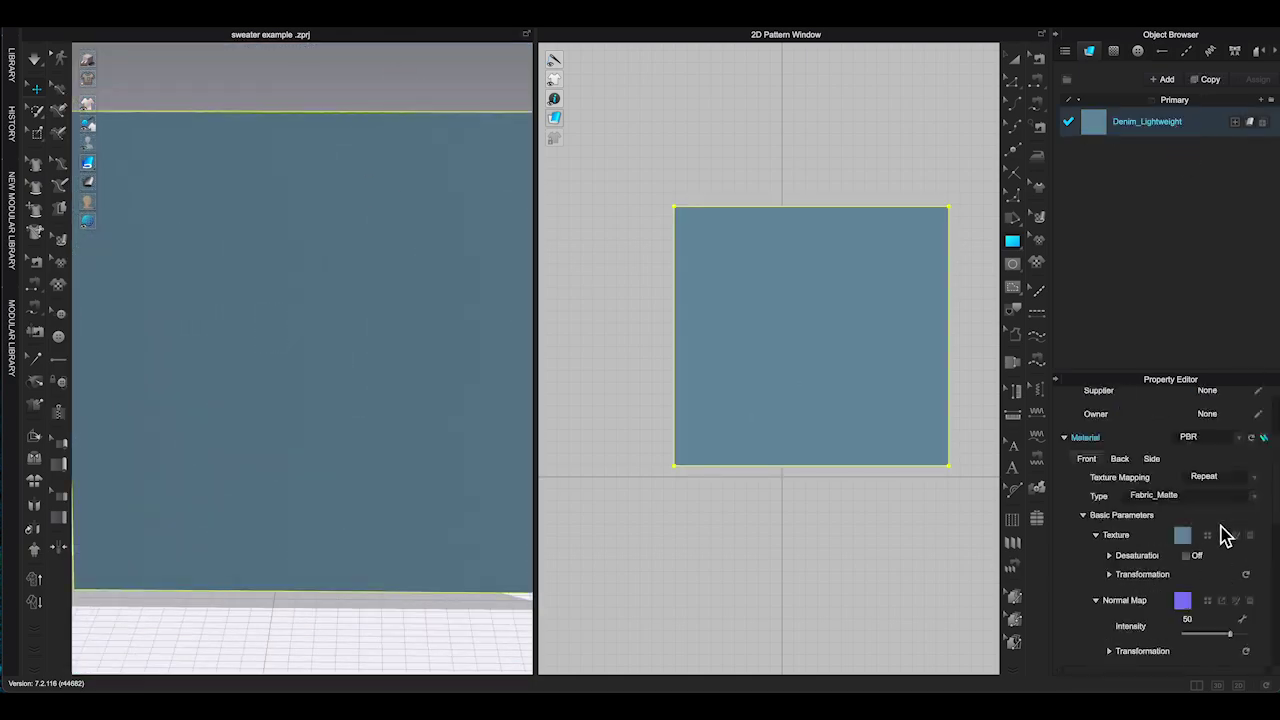
{"action": "left_click", "coordinate": [953, 520]}
{"action": "key", "text": "Escape"}
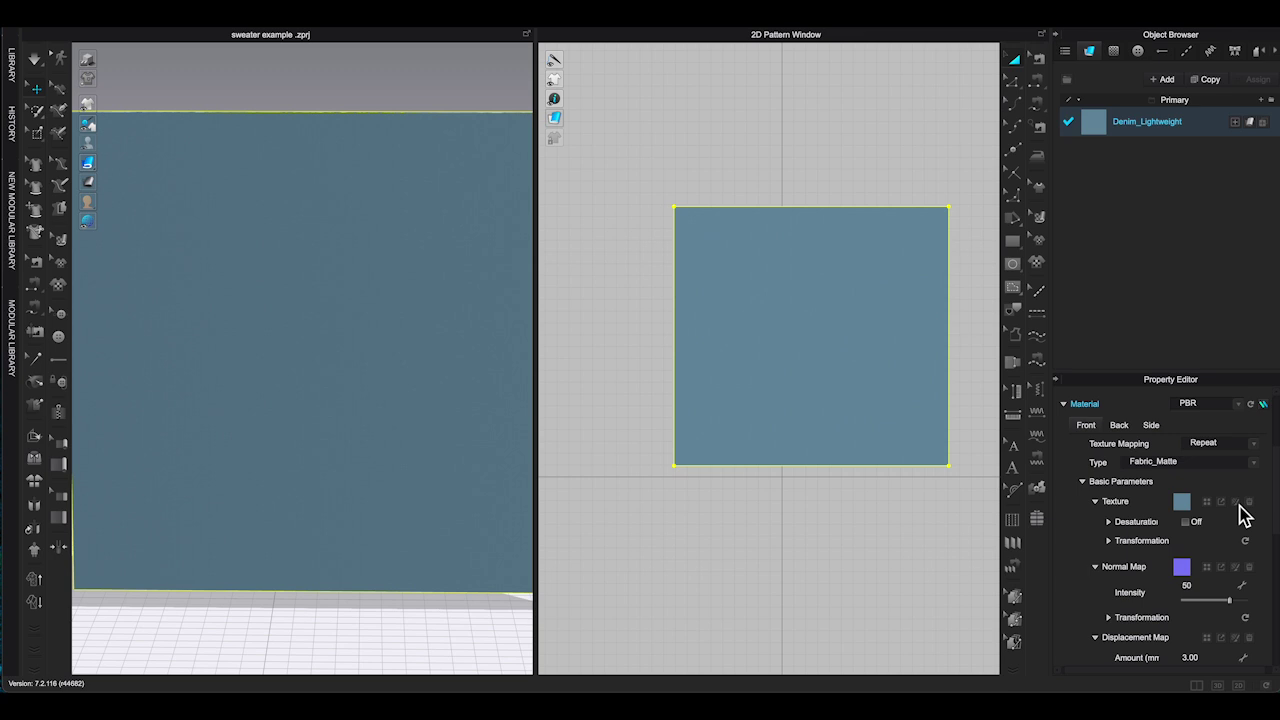
Step: Open the denim texture in the Texture Editor and select its texture layer
{"action": "left_click", "coordinate": [1238, 505]}
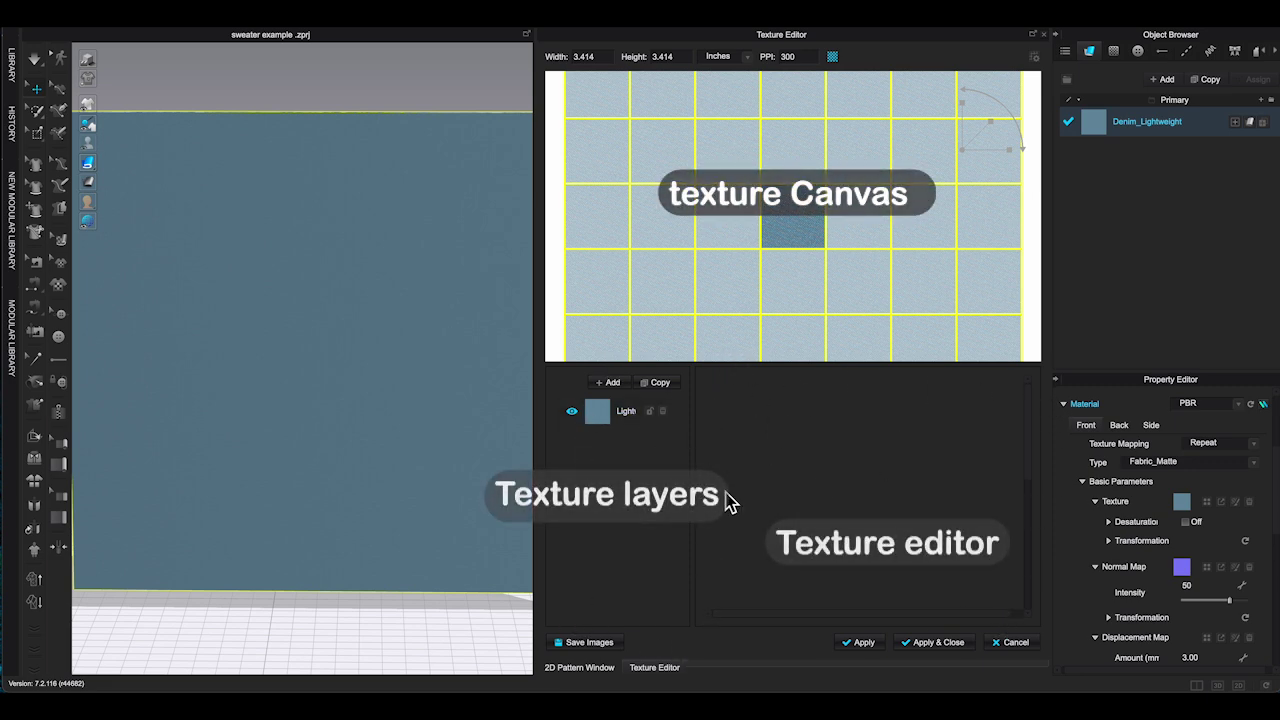
{"action": "left_click", "coordinate": [618, 422]}
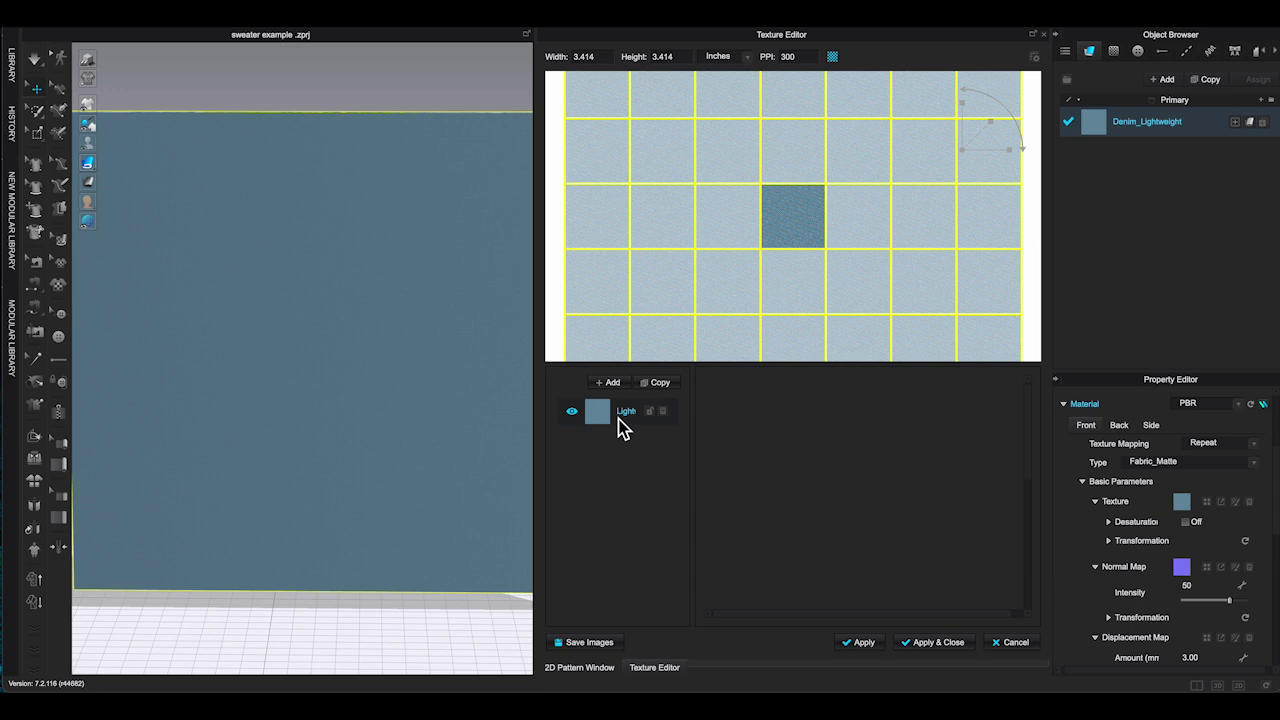
{"action": "left_click", "coordinate": [622, 422]}
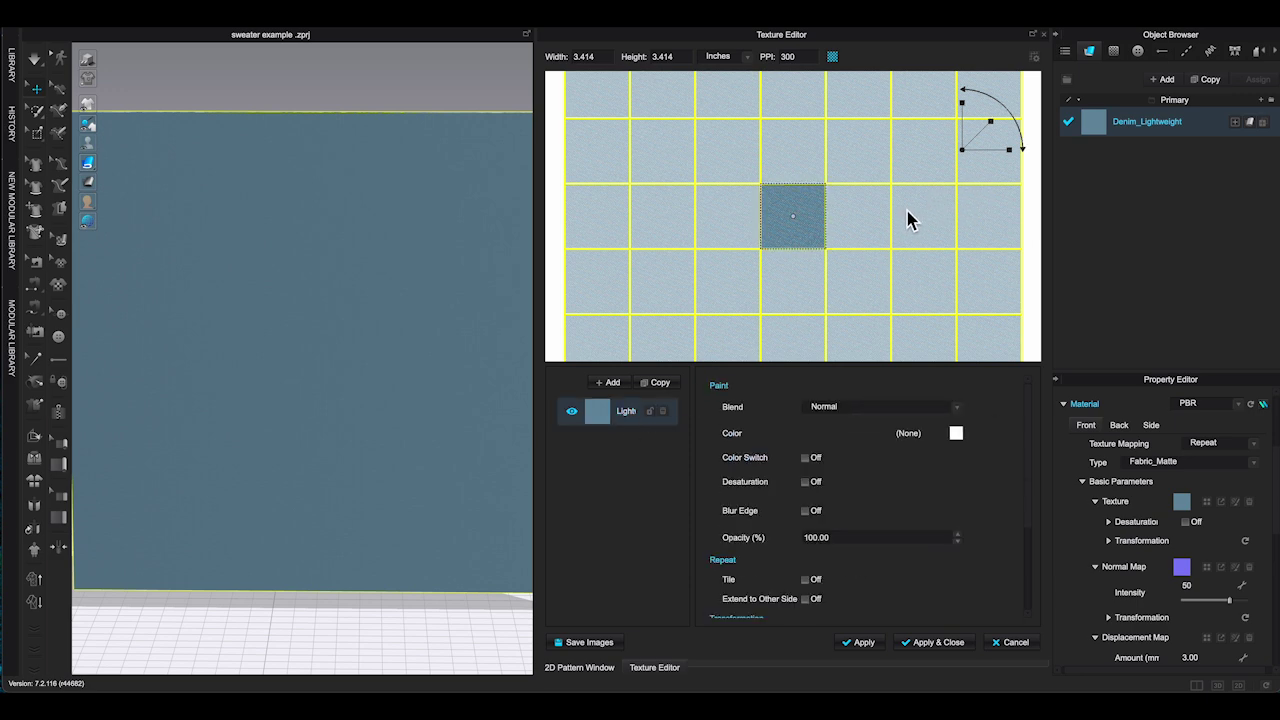
{"action": "scroll", "coordinate": [902, 222], "scroll_direction": "down", "scroll_amount": 2}
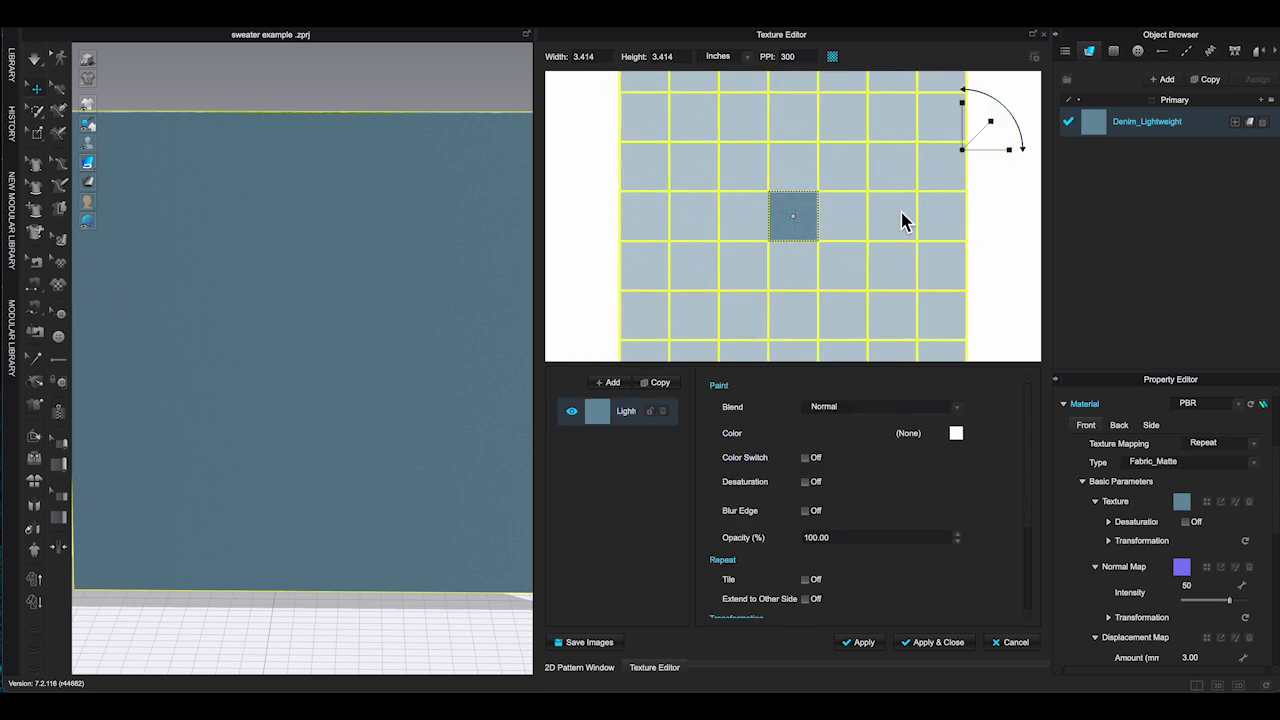
{"action": "scroll", "coordinate": [902, 222], "scroll_direction": "up", "scroll_amount": 3}
{"action": "scroll", "coordinate": [902, 222], "scroll_direction": "down", "scroll_amount": 4}
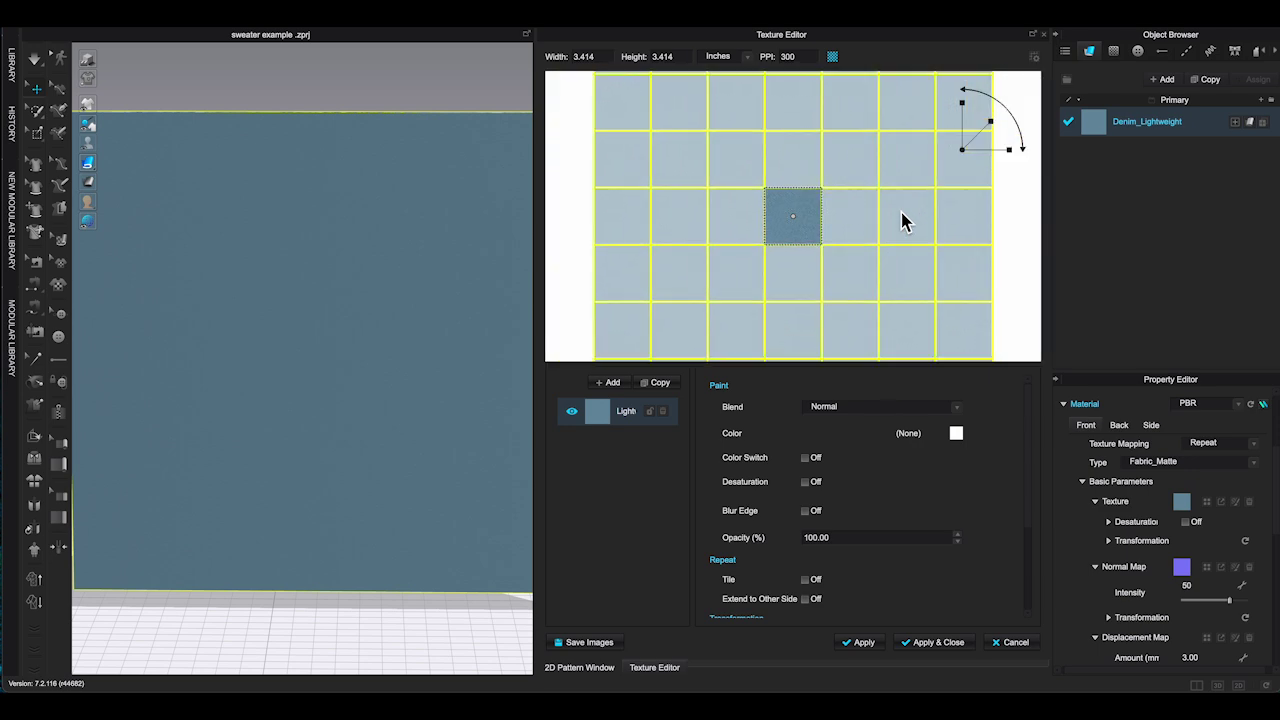
{"action": "scroll", "coordinate": [902, 222], "scroll_direction": "up", "scroll_amount": 1}
{"action": "scroll", "coordinate": [902, 222], "scroll_direction": "up", "scroll_amount": 3}
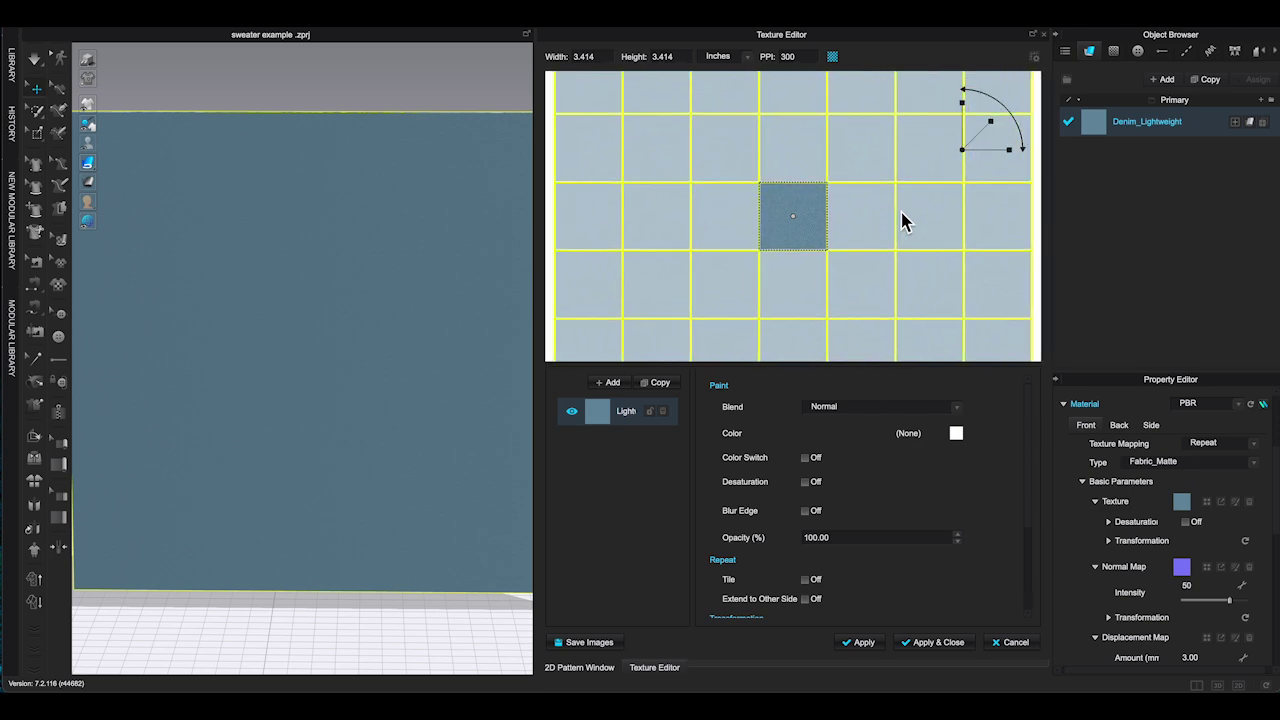
{"action": "scroll", "coordinate": [902, 222], "scroll_direction": "down", "scroll_amount": 4}
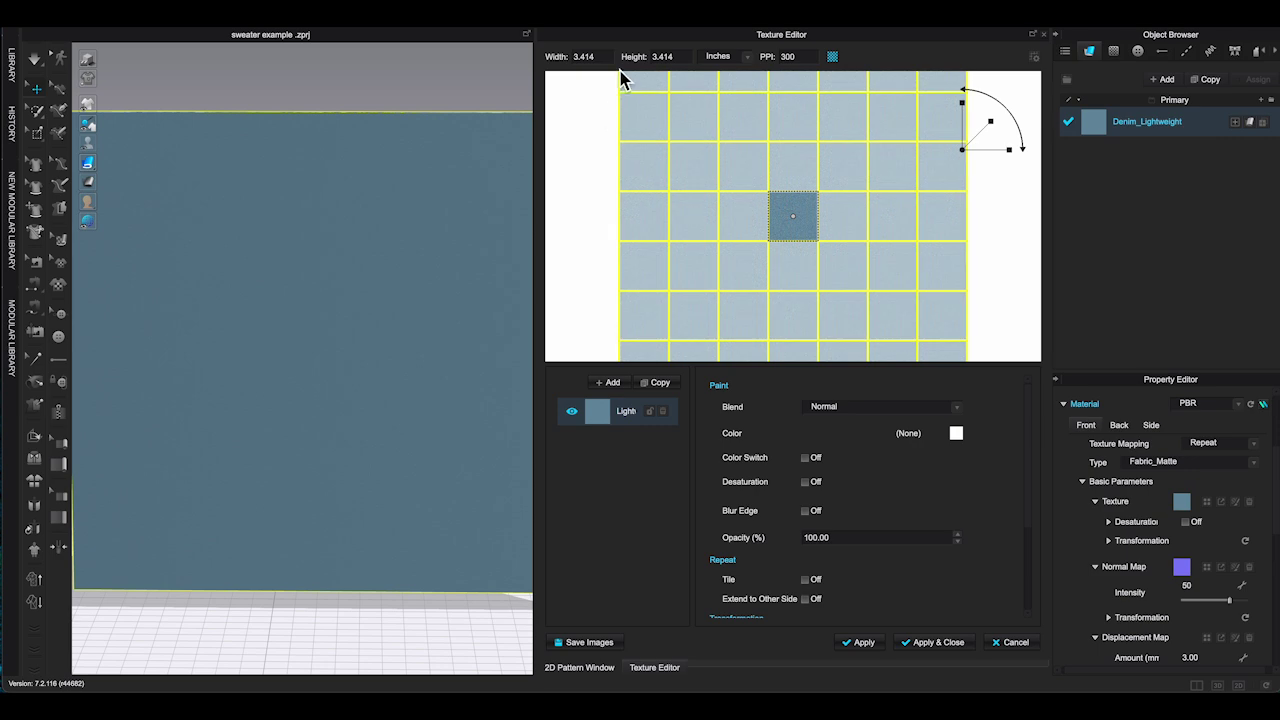
Step: Set the denim texture to 6 × 6 inches and scale up the tile with the gizmo
{"action": "left_click", "coordinate": [746, 58]}
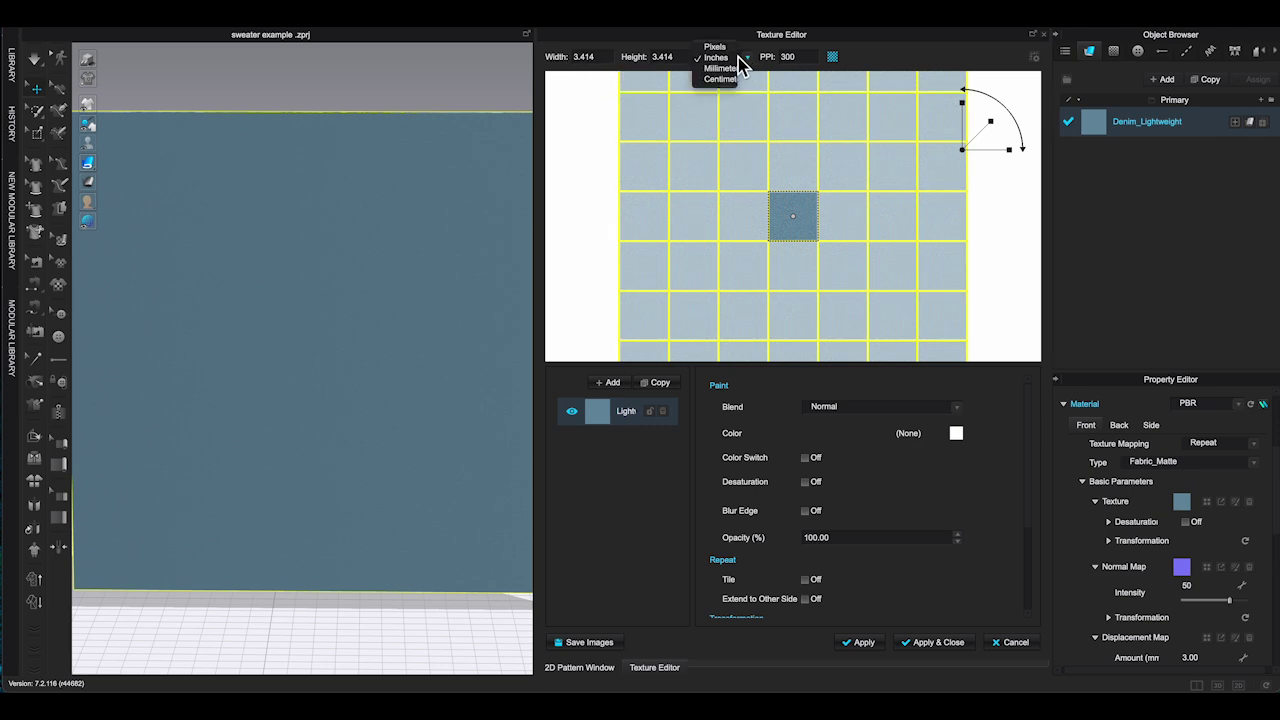
{"action": "left_click", "coordinate": [715, 47]}
{"action": "left_click", "coordinate": [746, 58]}
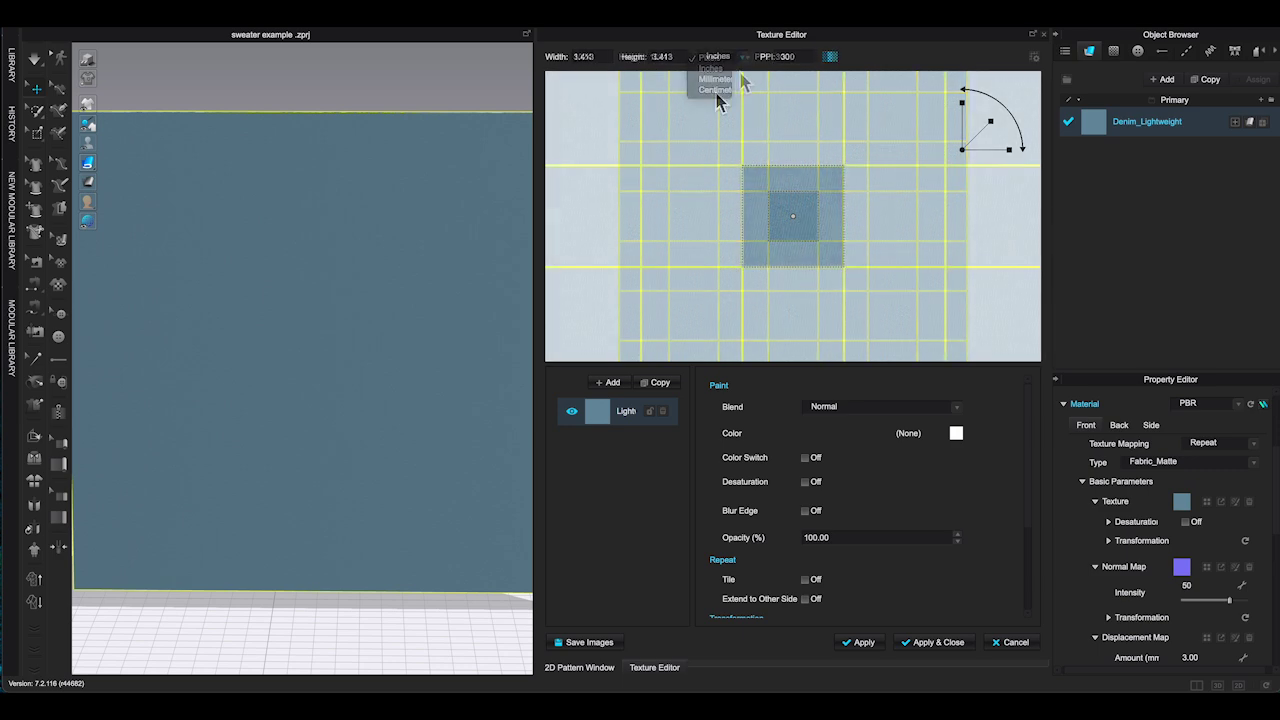
{"action": "left_click", "coordinate": [718, 68]}
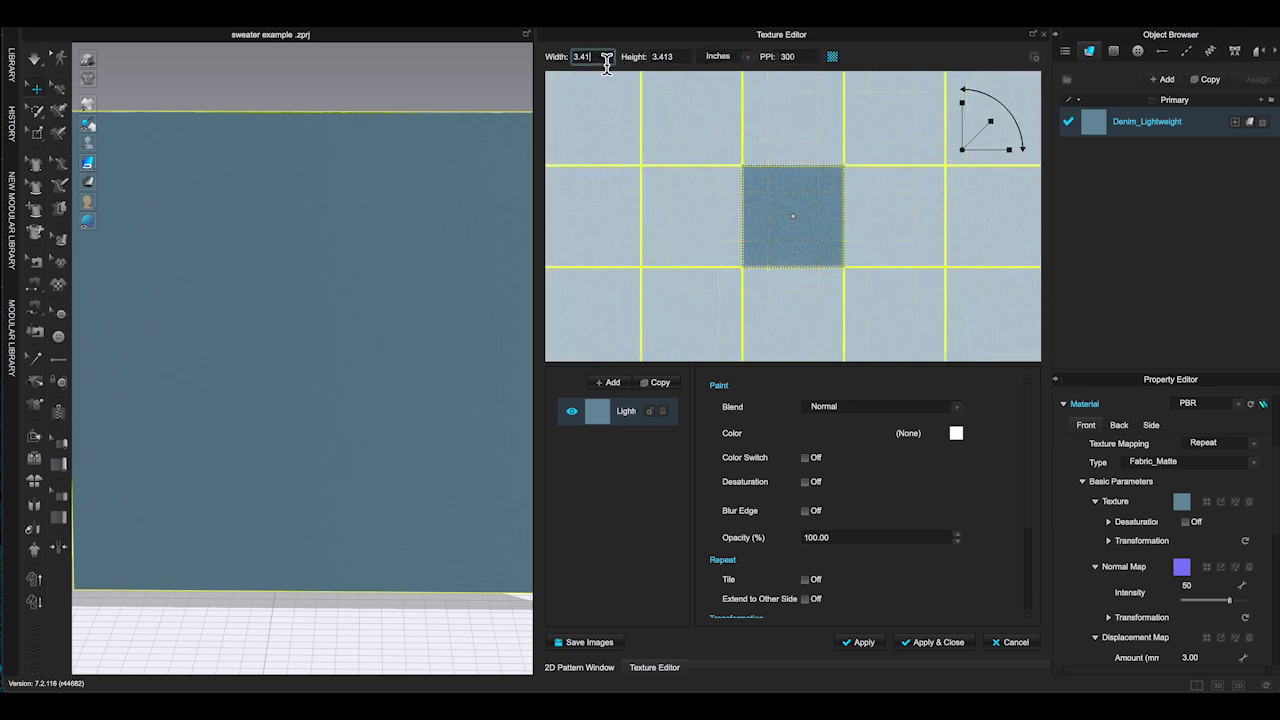
{"action": "left_click", "coordinate": [606, 62]}
{"action": "type", "text": "6"}
{"action": "key", "text": "Return"}
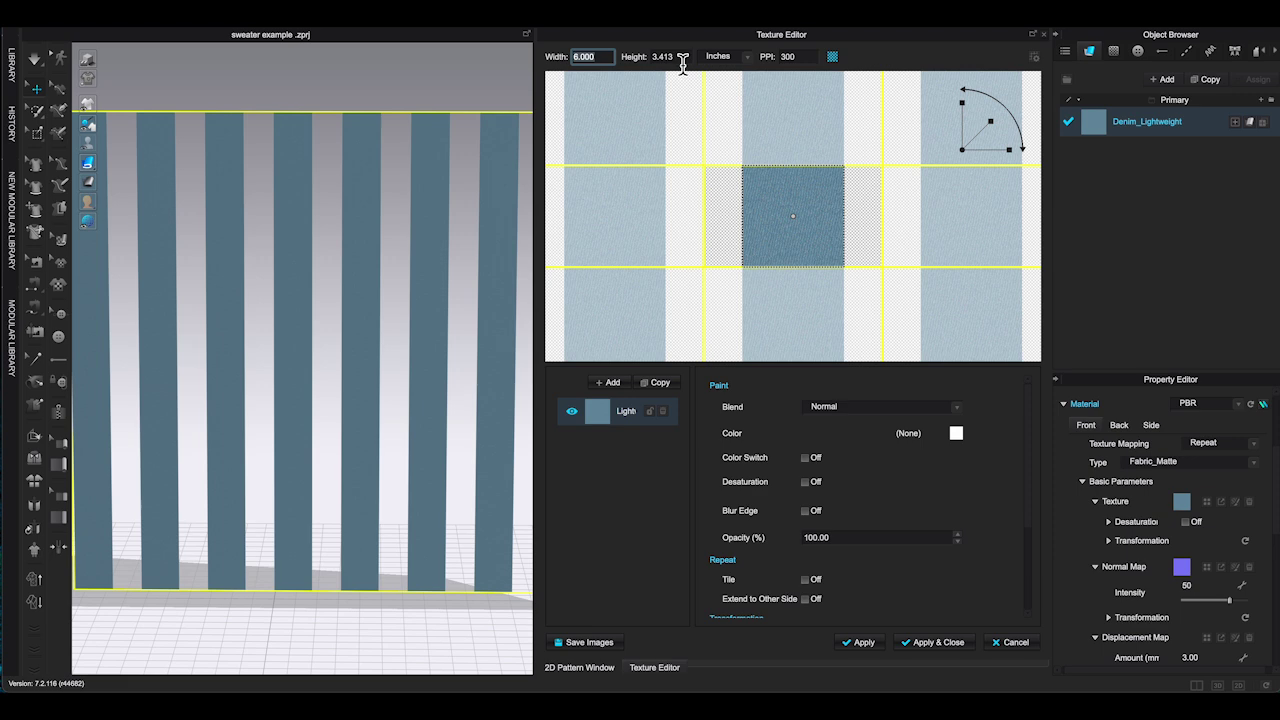
{"action": "left_click", "coordinate": [682, 61]}
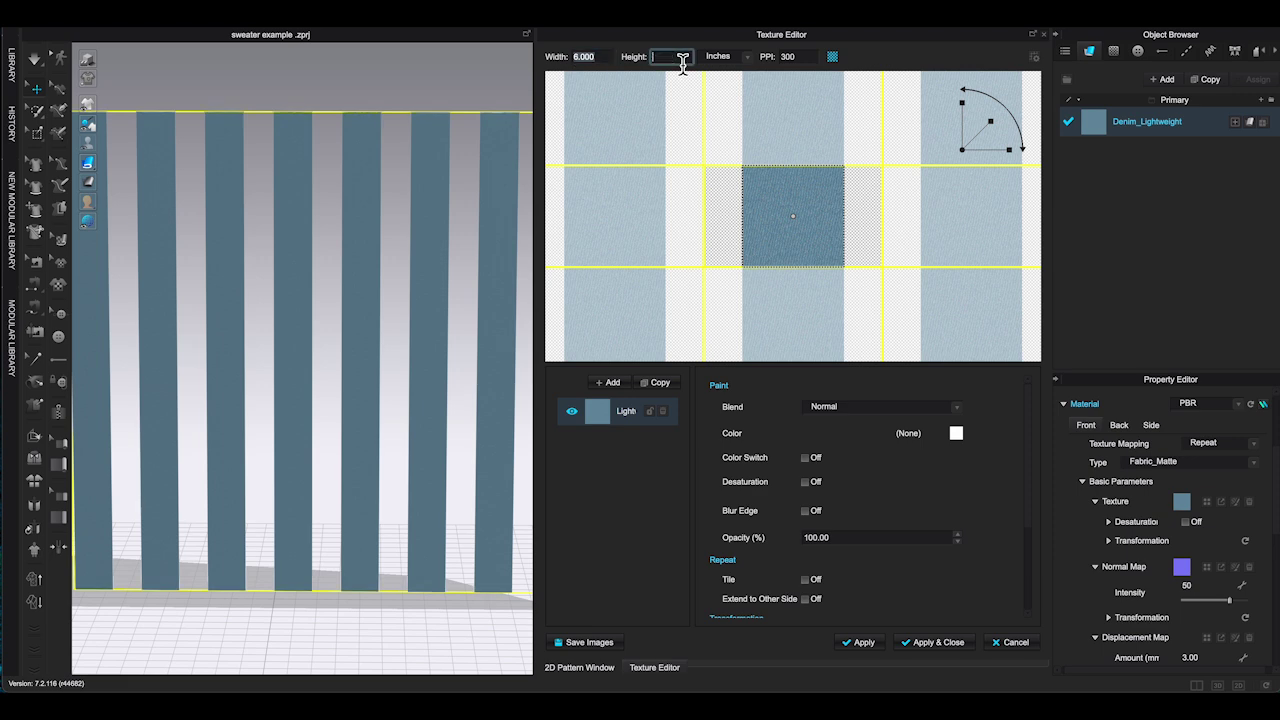
{"action": "type", "text": "6"}
{"action": "key", "text": "Return"}
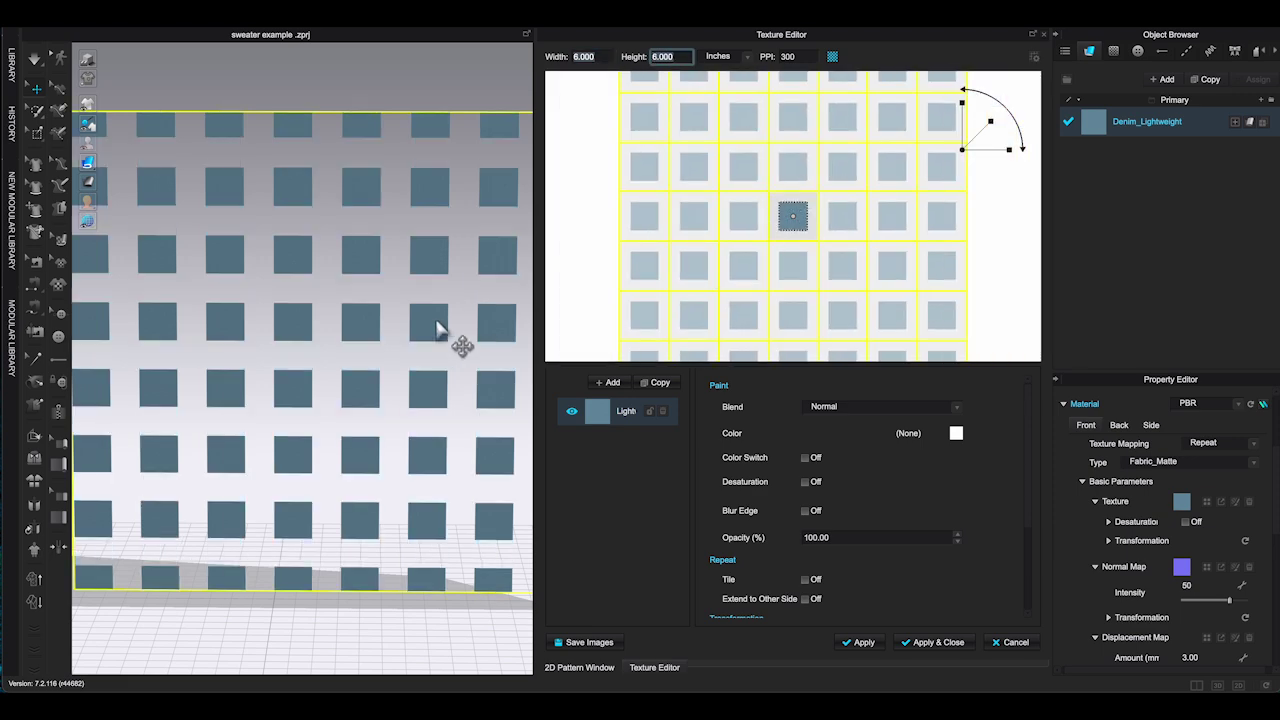
{"action": "scroll", "coordinate": [757, 230], "scroll_direction": "up", "scroll_amount": 3}
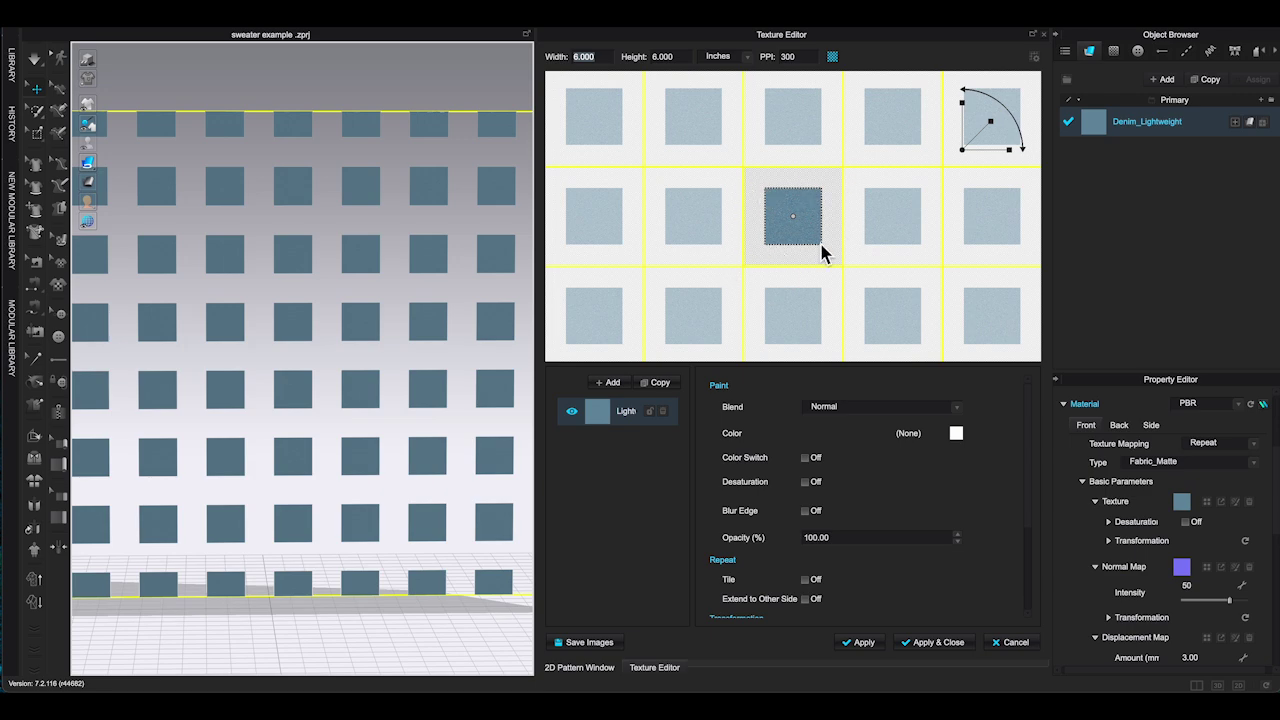
{"action": "mouse_move", "coordinate": [991, 120]}
{"action": "left_mouse_down"}
{"action": "mouse_move", "coordinate": [992, 134]}
{"action": "mouse_move", "coordinate": [990, 121]}
{"action": "left_mouse_up"}
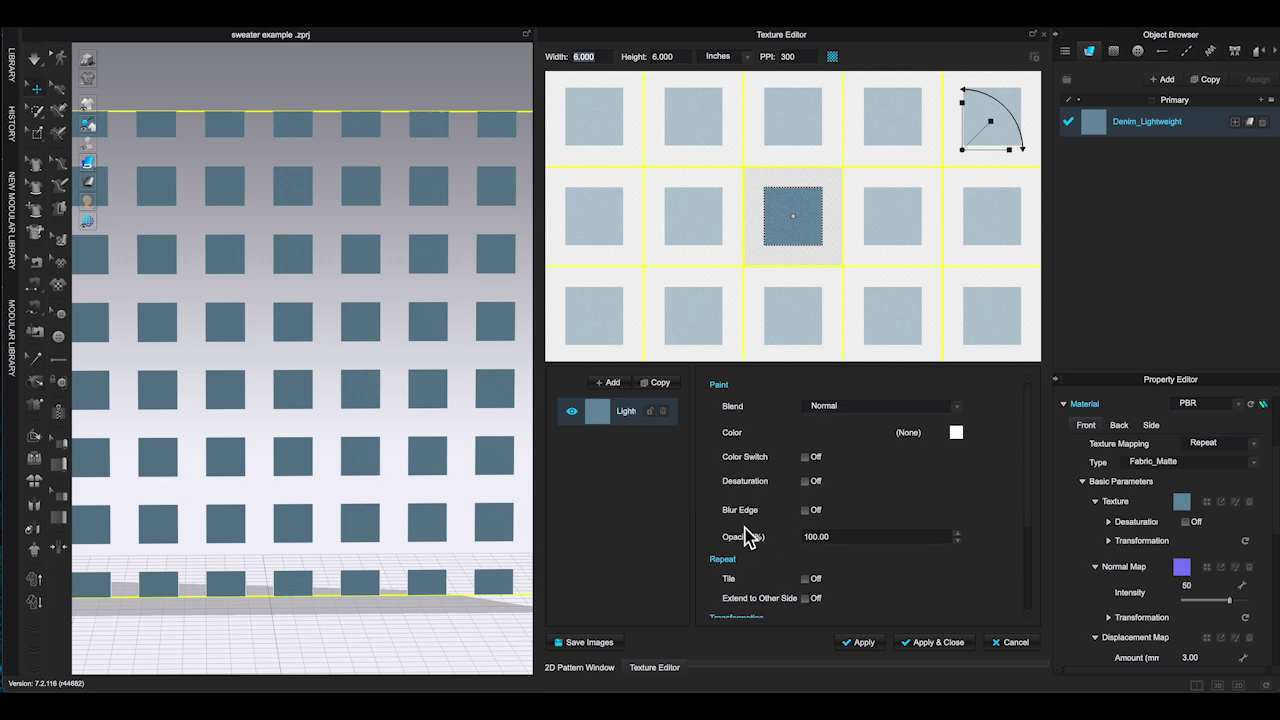
Step: Make the denim texture layer tile seamlessly with zero space and shift
{"action": "scroll", "coordinate": [748, 532], "scroll_direction": "down", "scroll_amount": 3}
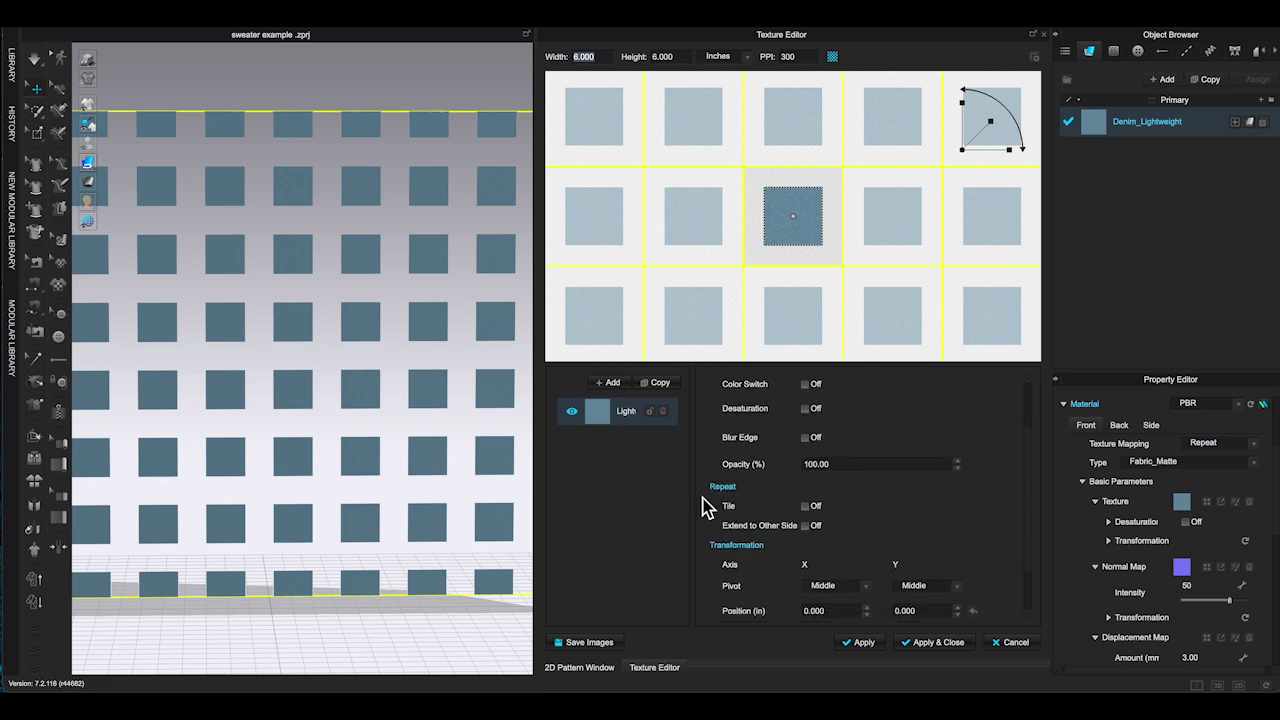
{"action": "left_click", "coordinate": [806, 507]}
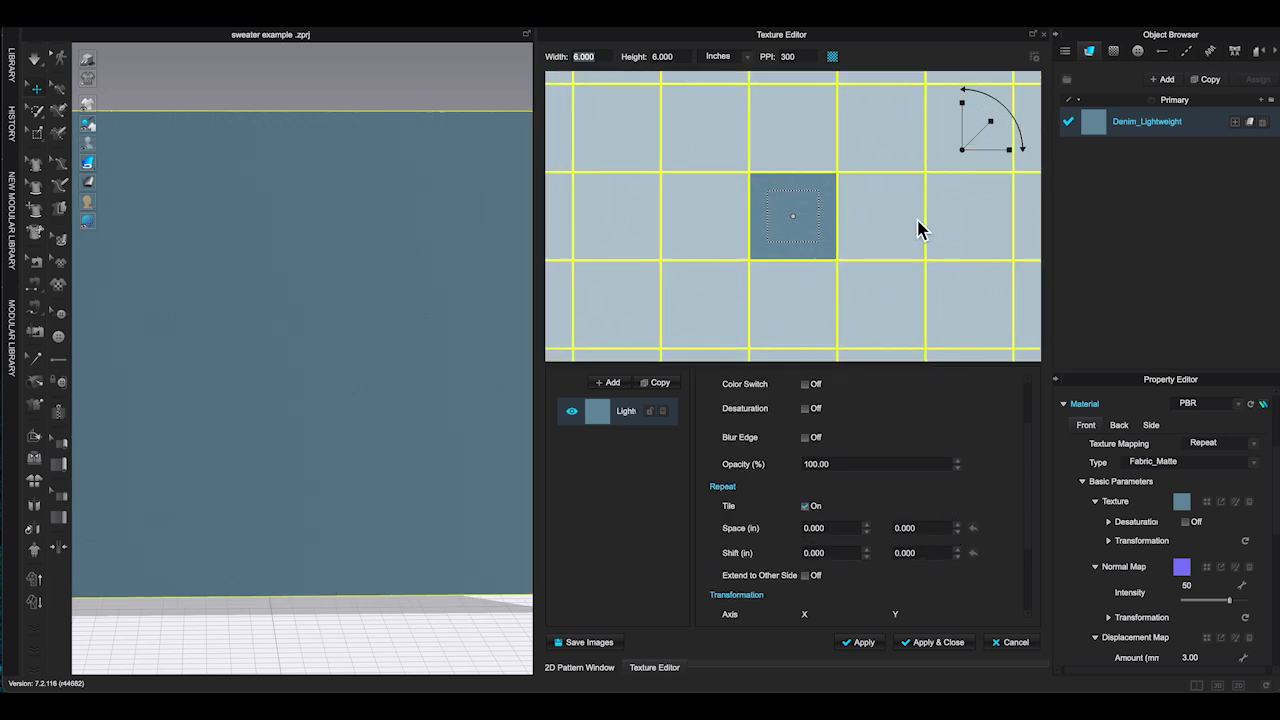
{"action": "scroll", "coordinate": [920, 229], "scroll_direction": "down", "scroll_amount": 3}
{"action": "scroll", "coordinate": [920, 229], "scroll_direction": "up", "scroll_amount": 3}
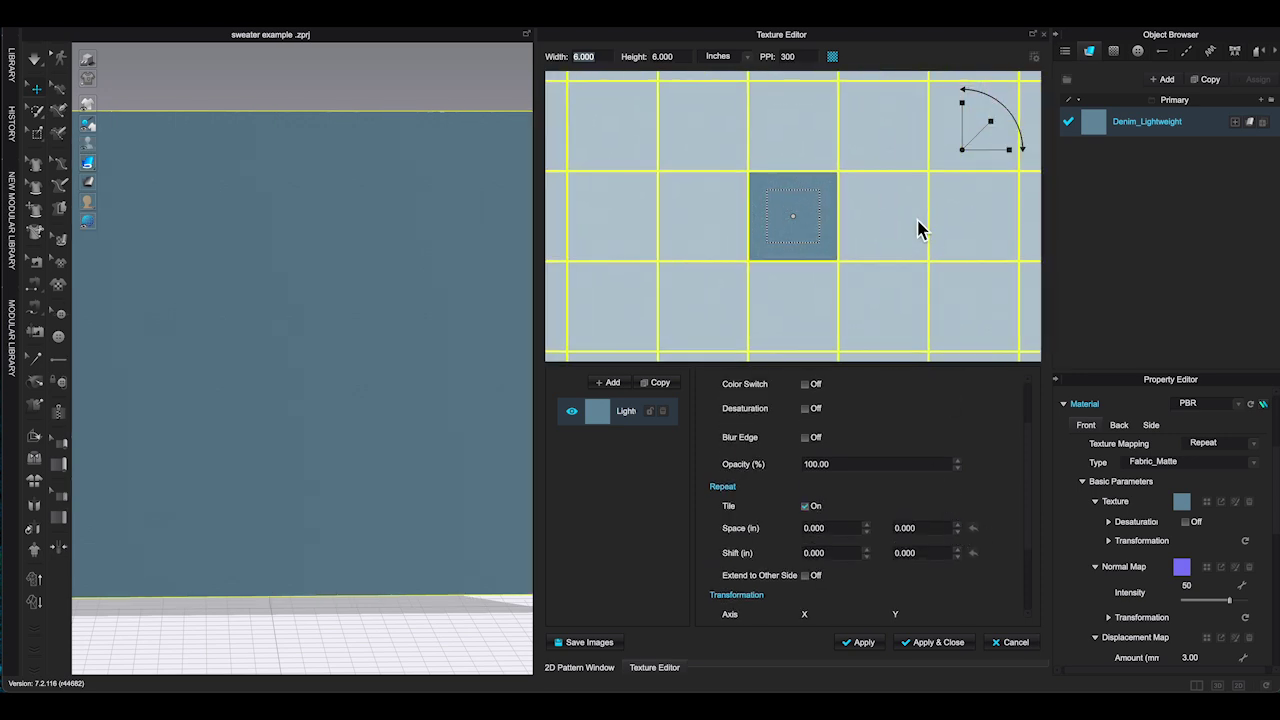
{"action": "left_click", "coordinate": [651, 489]}
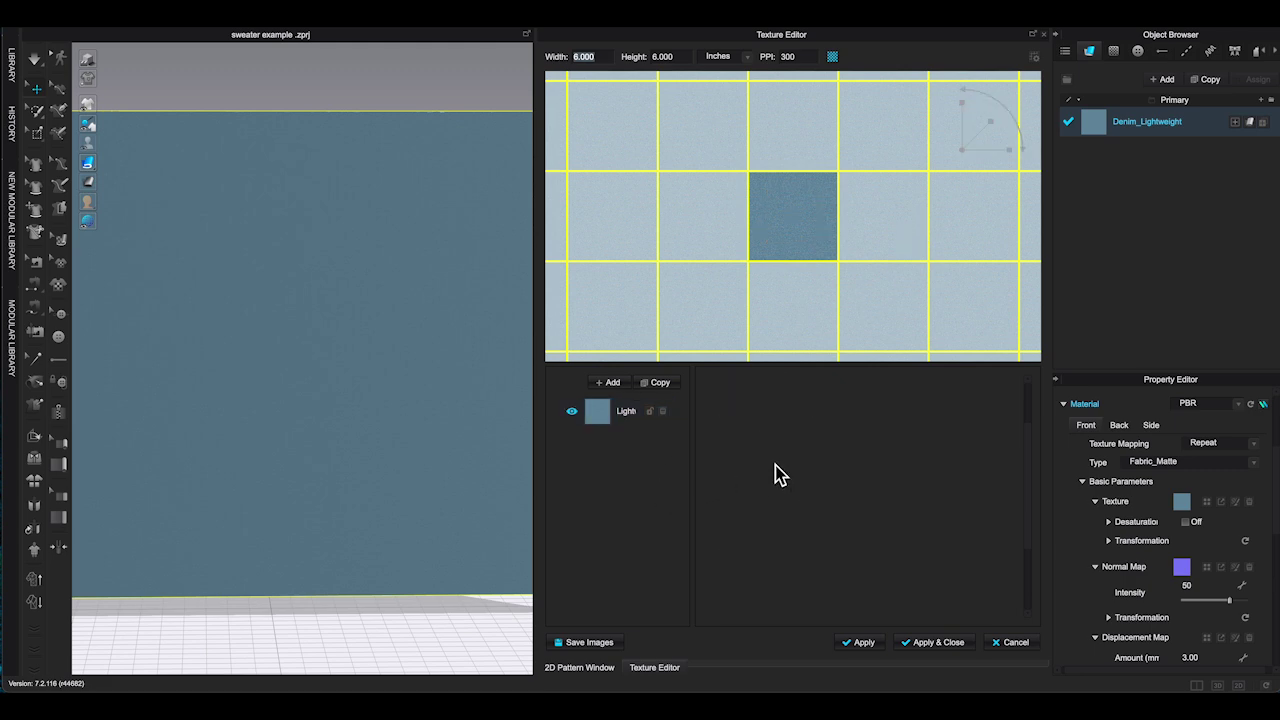
{"action": "left_click", "coordinate": [633, 413]}
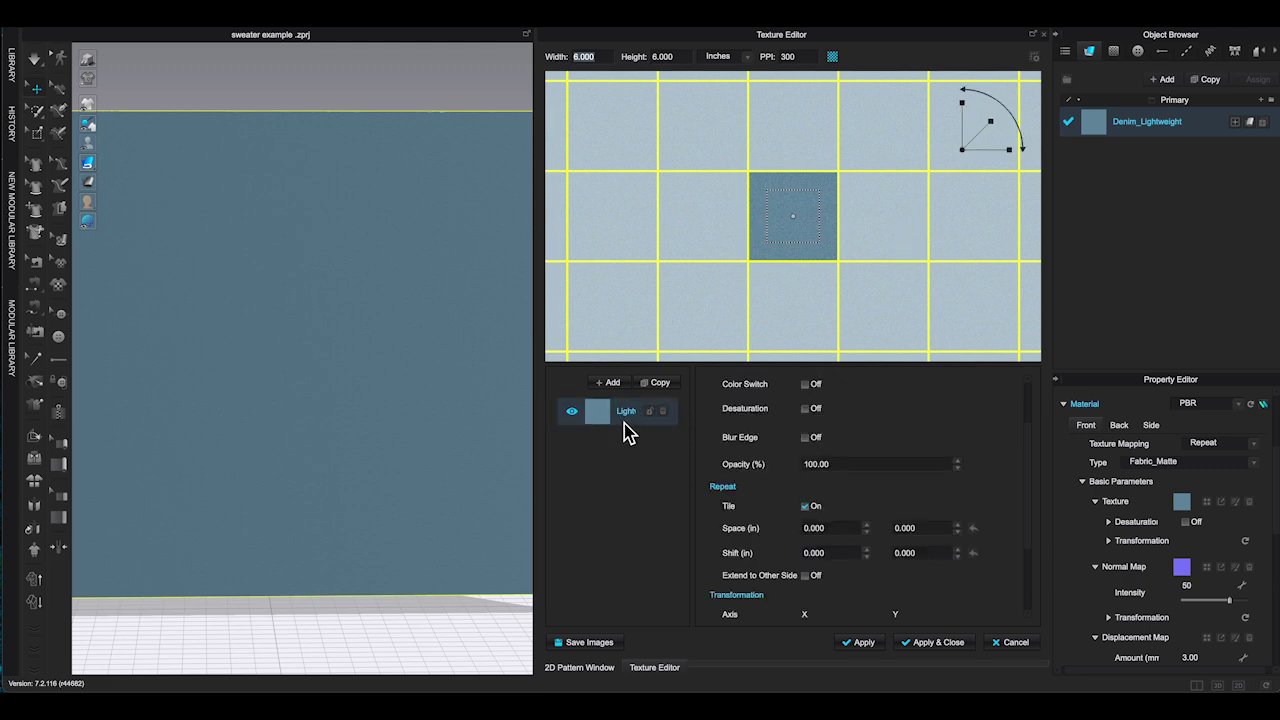
{"action": "scroll", "coordinate": [868, 445], "scroll_direction": "up", "scroll_amount": 2}
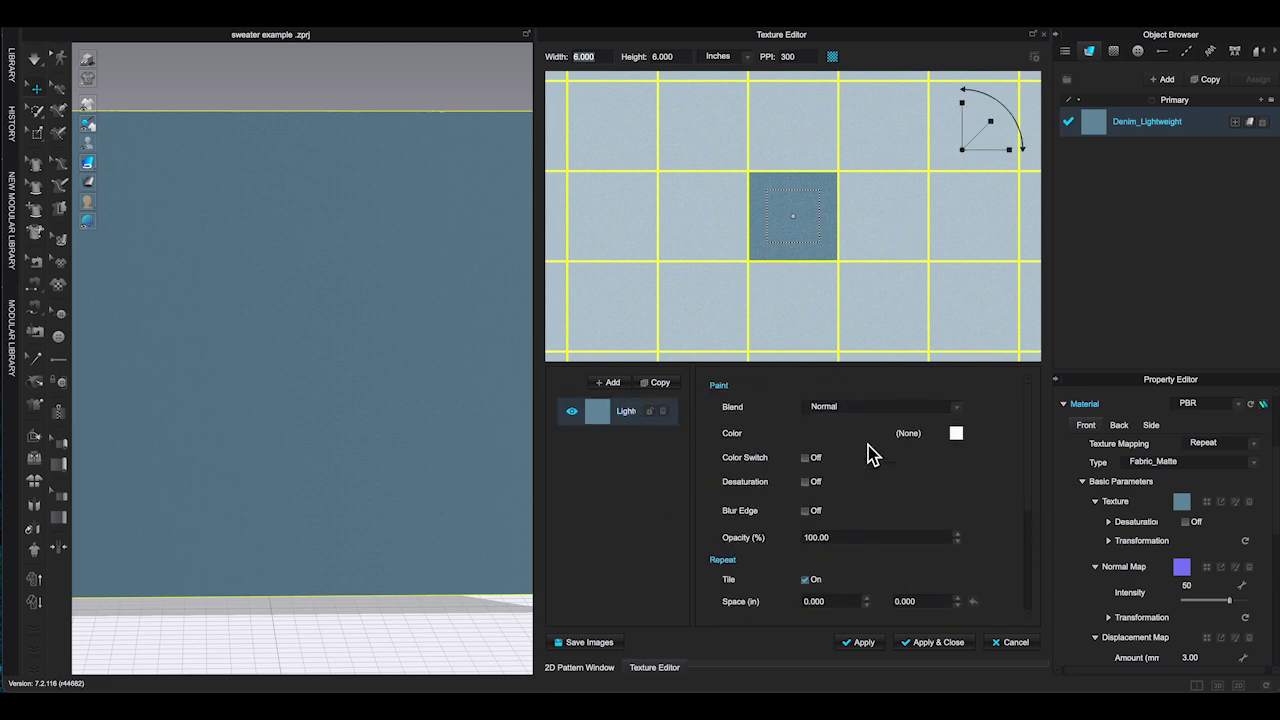
Step: Add smiley face 091323.png from the Desktop as a new texture layer
{"action": "left_click", "coordinate": [610, 383]}
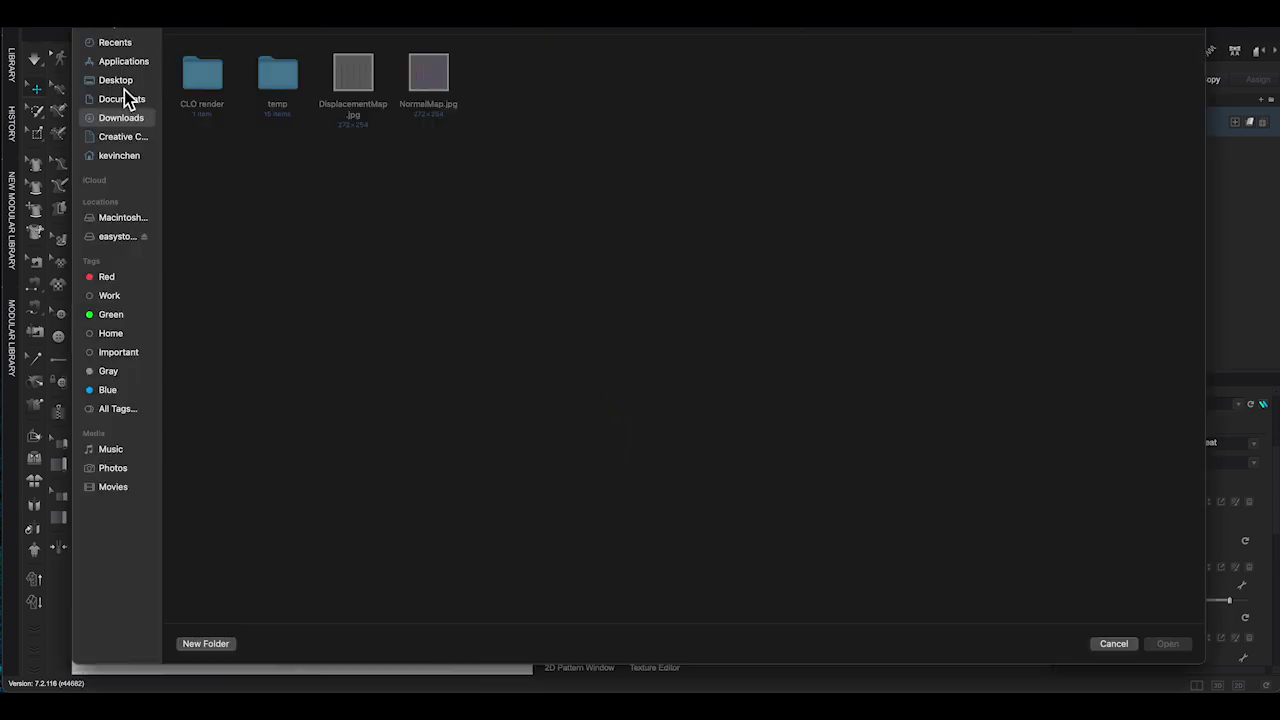
{"action": "left_click", "coordinate": [122, 84]}
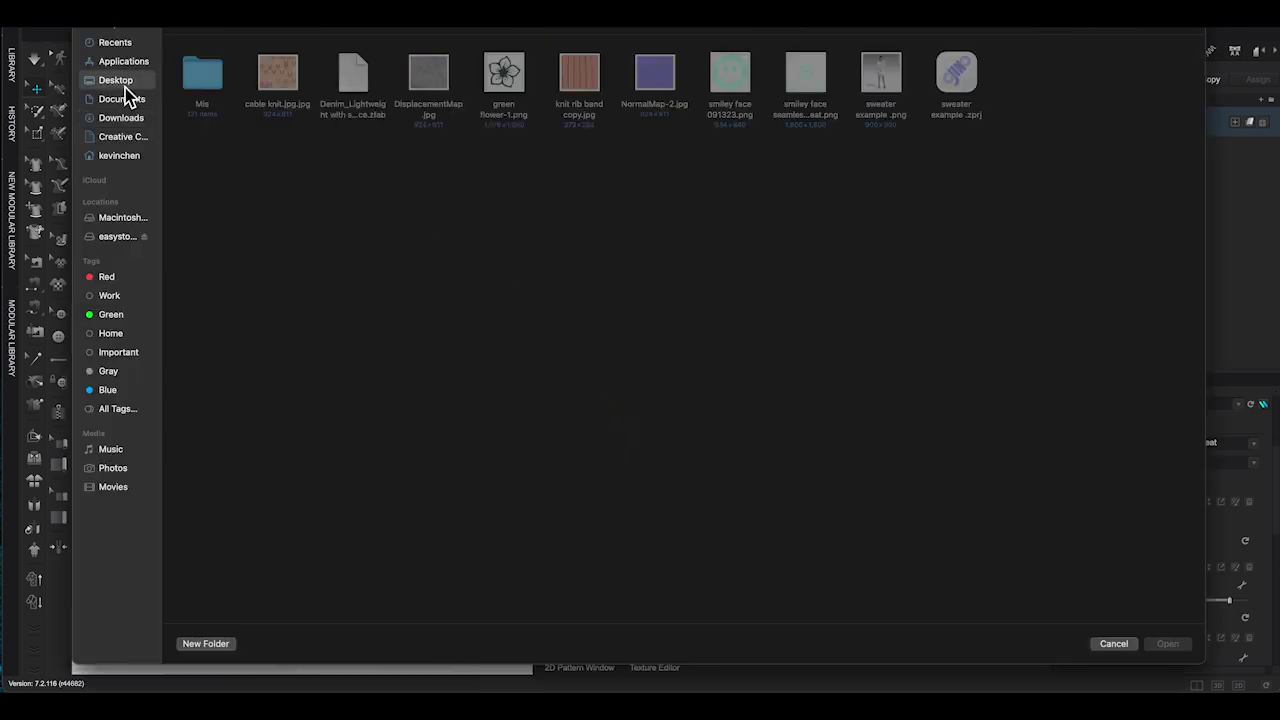
{"action": "left_click", "coordinate": [733, 76]}
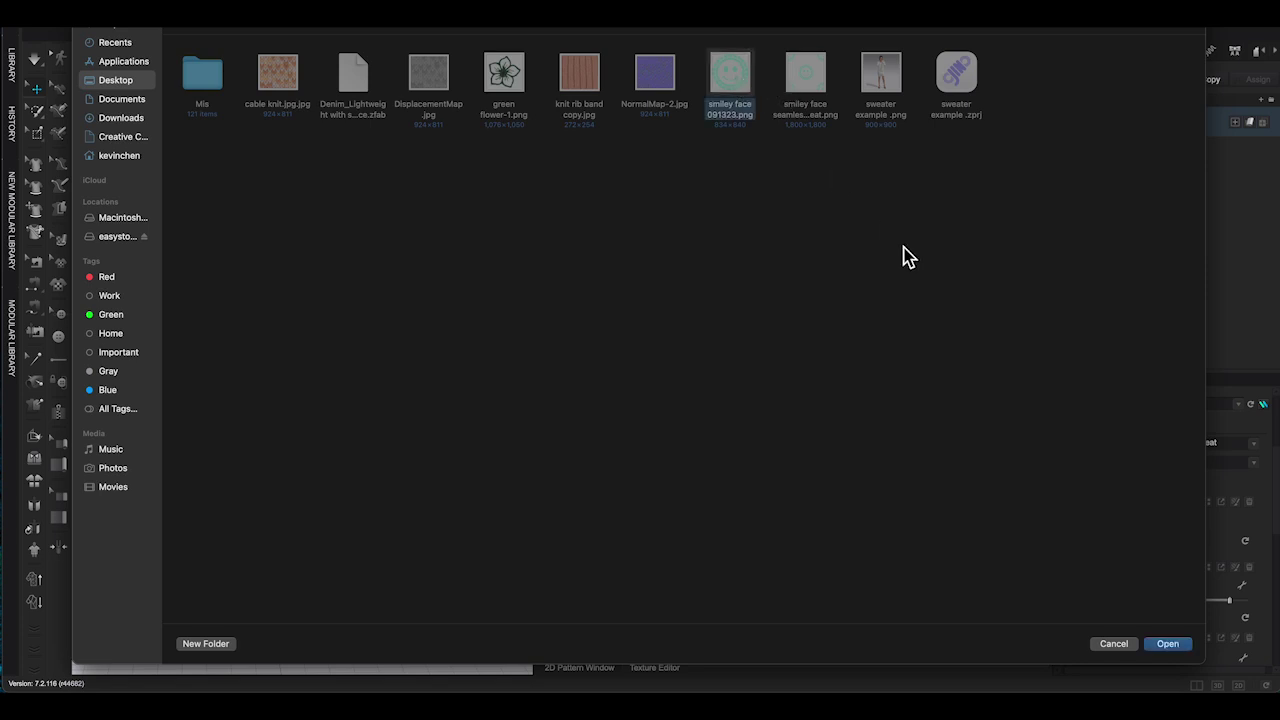
{"action": "left_click", "coordinate": [1172, 645]}
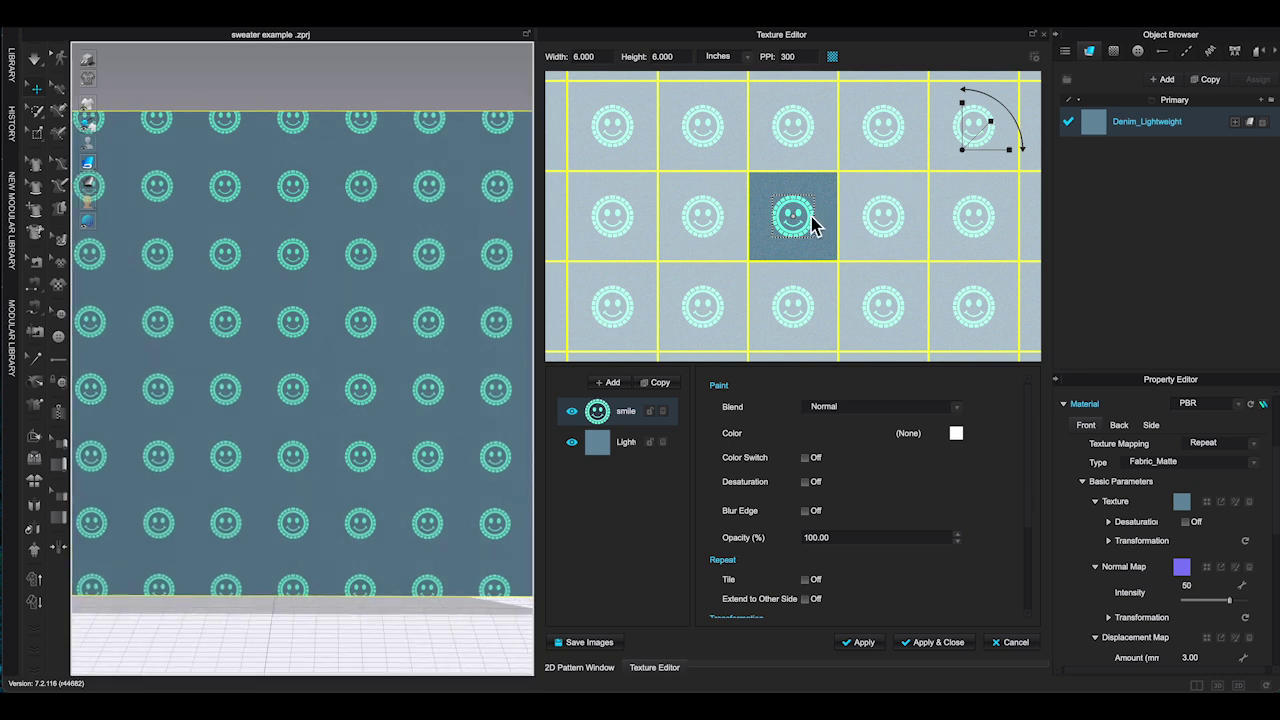
Step: Move the smiley to the upper-left of the tile and resize it with the gizmo
{"action": "left_click_drag", "start_coordinate": [814, 217], "coordinate": [788, 233]}
{"action": "scroll", "coordinate": [788, 233], "scroll_direction": "up", "scroll_amount": 3}
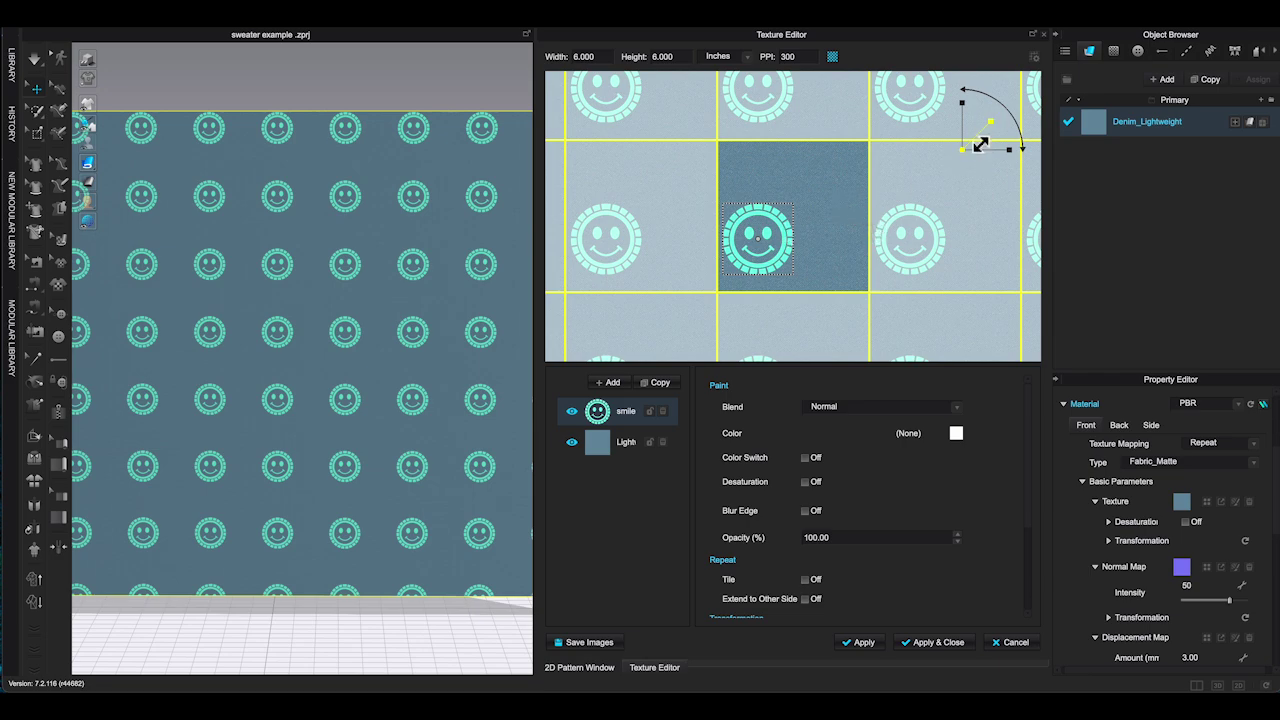
{"action": "left_click_drag", "start_coordinate": [978, 143], "coordinate": [949, 160]}
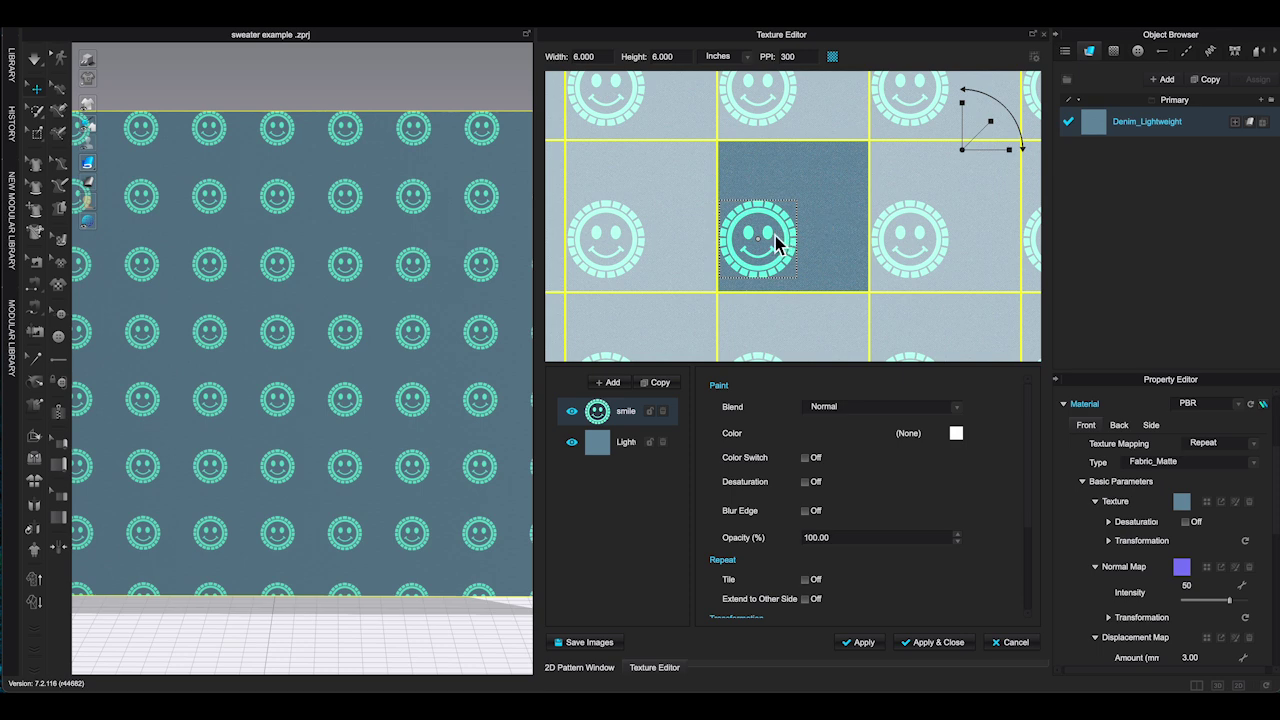
{"action": "left_click_drag", "start_coordinate": [772, 245], "coordinate": [781, 180]}
{"action": "left_click_drag", "start_coordinate": [982, 131], "coordinate": [980, 143]}
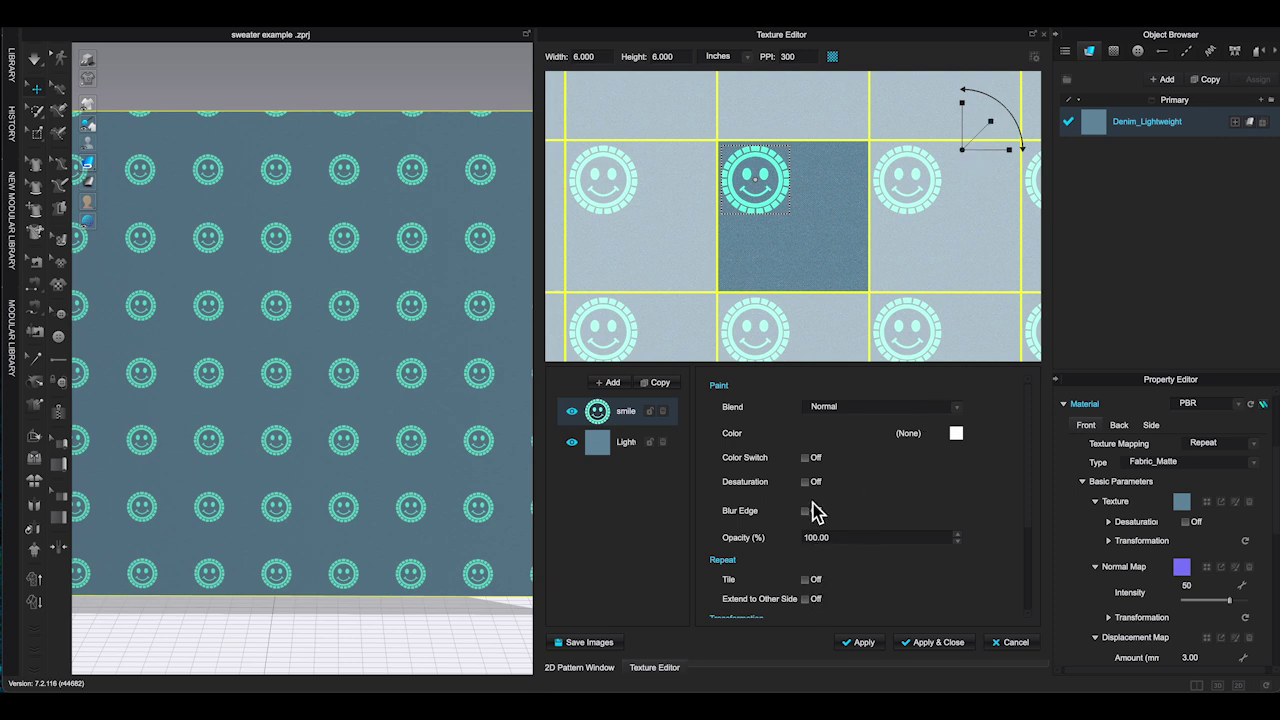
Step: Preview the smiley tiled, nudge its position, then turn Tile off again
{"action": "scroll", "coordinate": [808, 518], "scroll_direction": "down", "scroll_amount": 5}
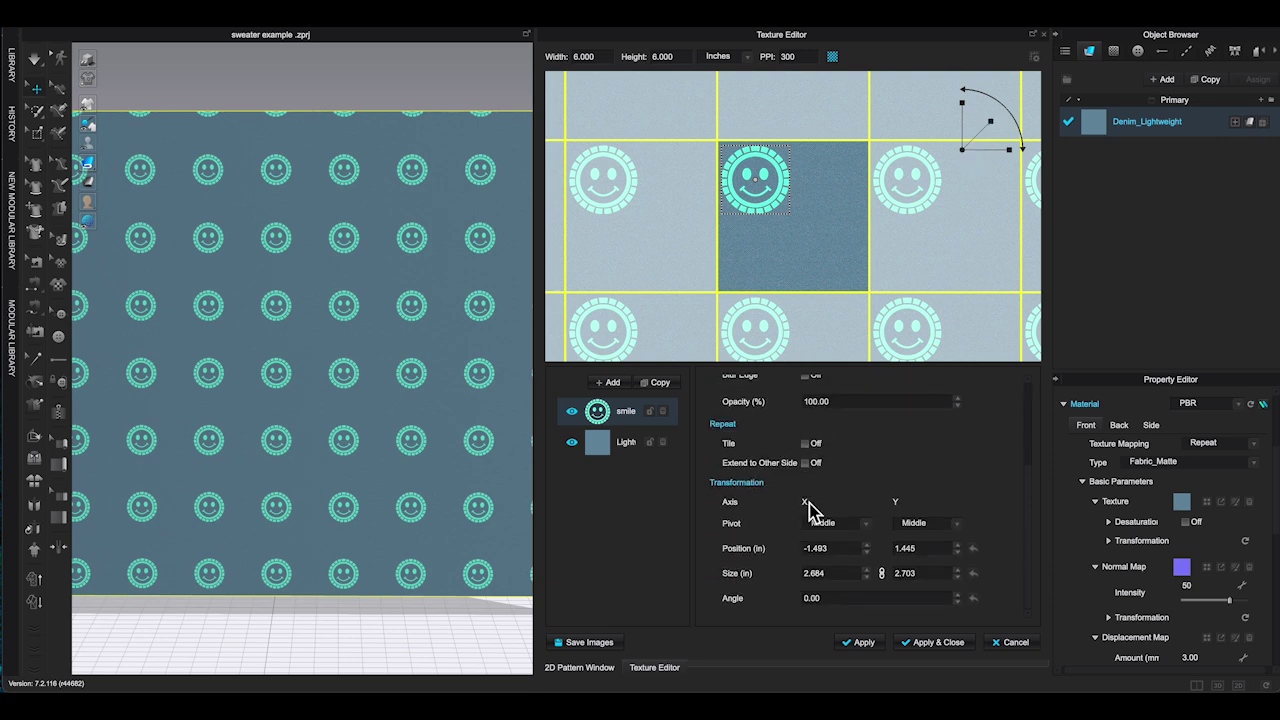
{"action": "left_click", "coordinate": [806, 444]}
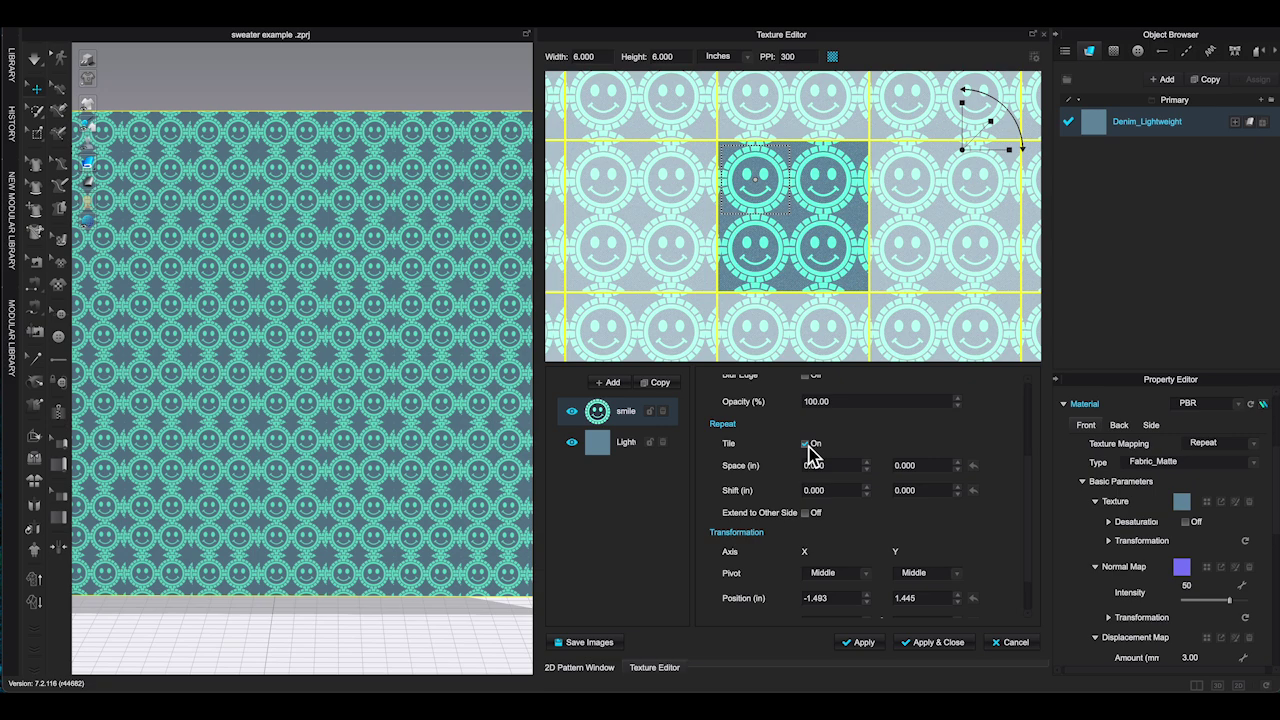
{"action": "scroll", "coordinate": [316, 266], "scroll_direction": "up", "scroll_amount": 5}
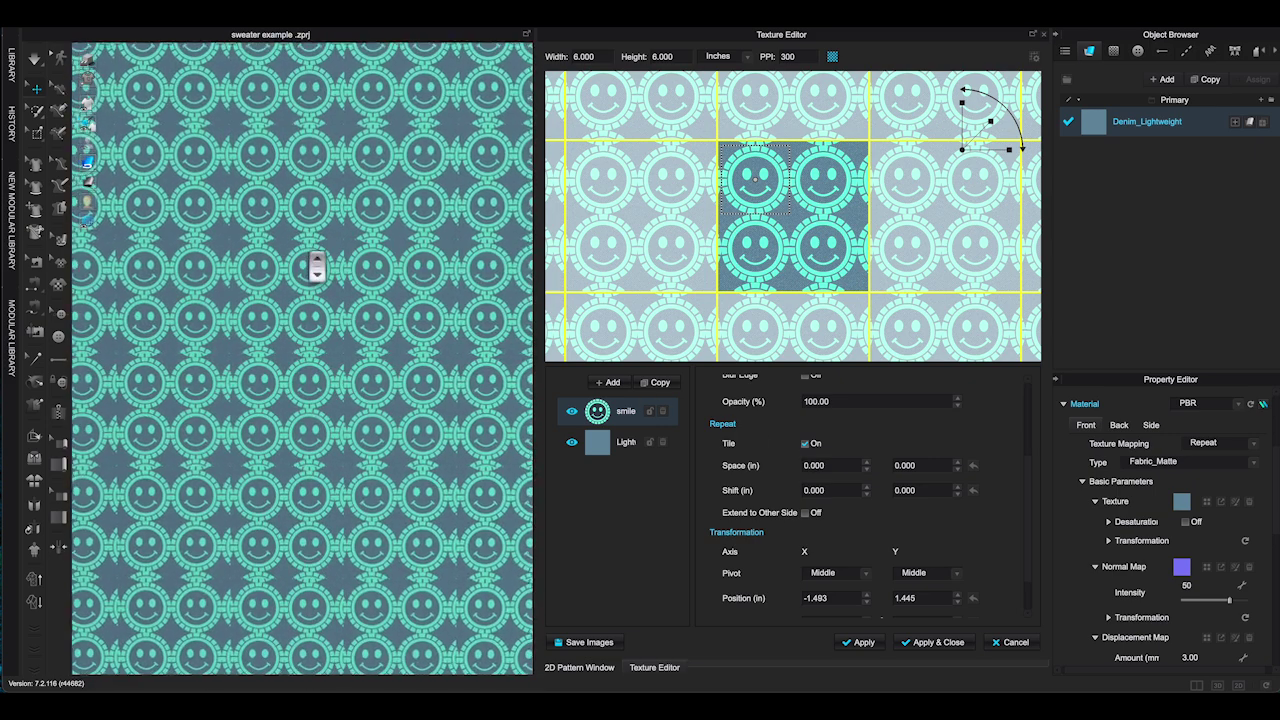
{"action": "left_click_drag", "start_coordinate": [752, 186], "coordinate": [746, 182]}
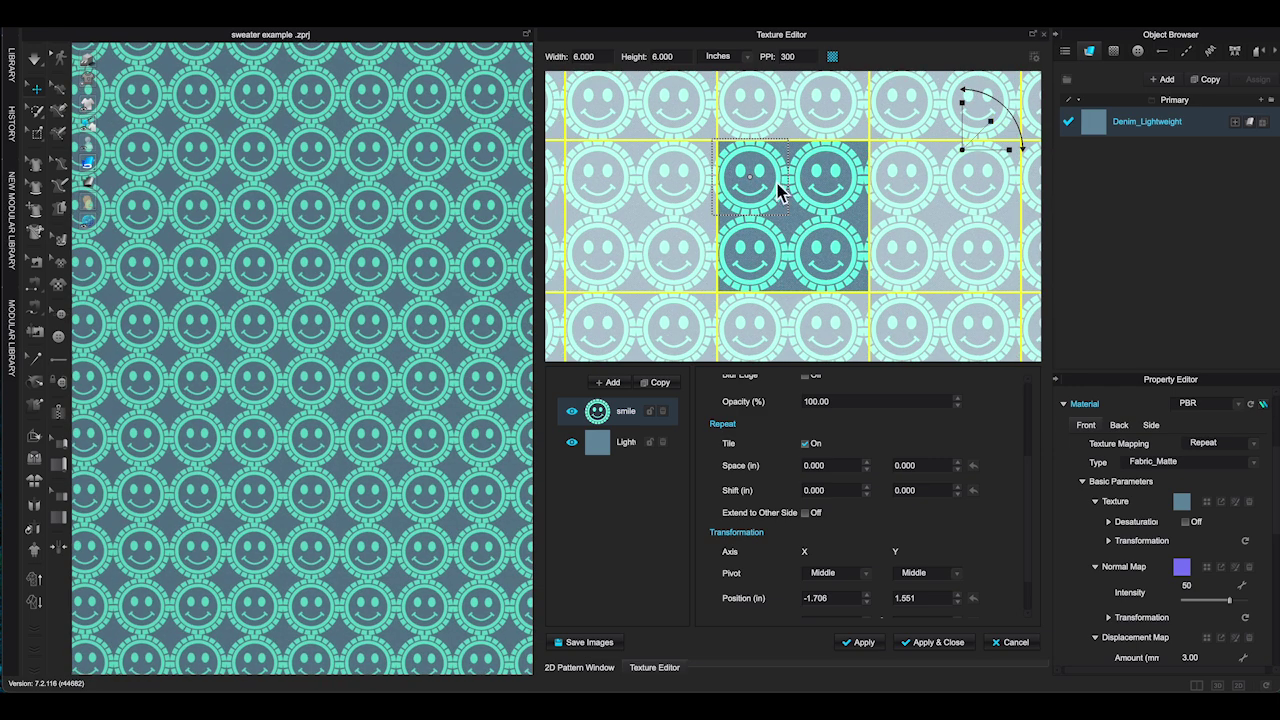
{"action": "left_click_drag", "start_coordinate": [780, 191], "coordinate": [784, 193]}
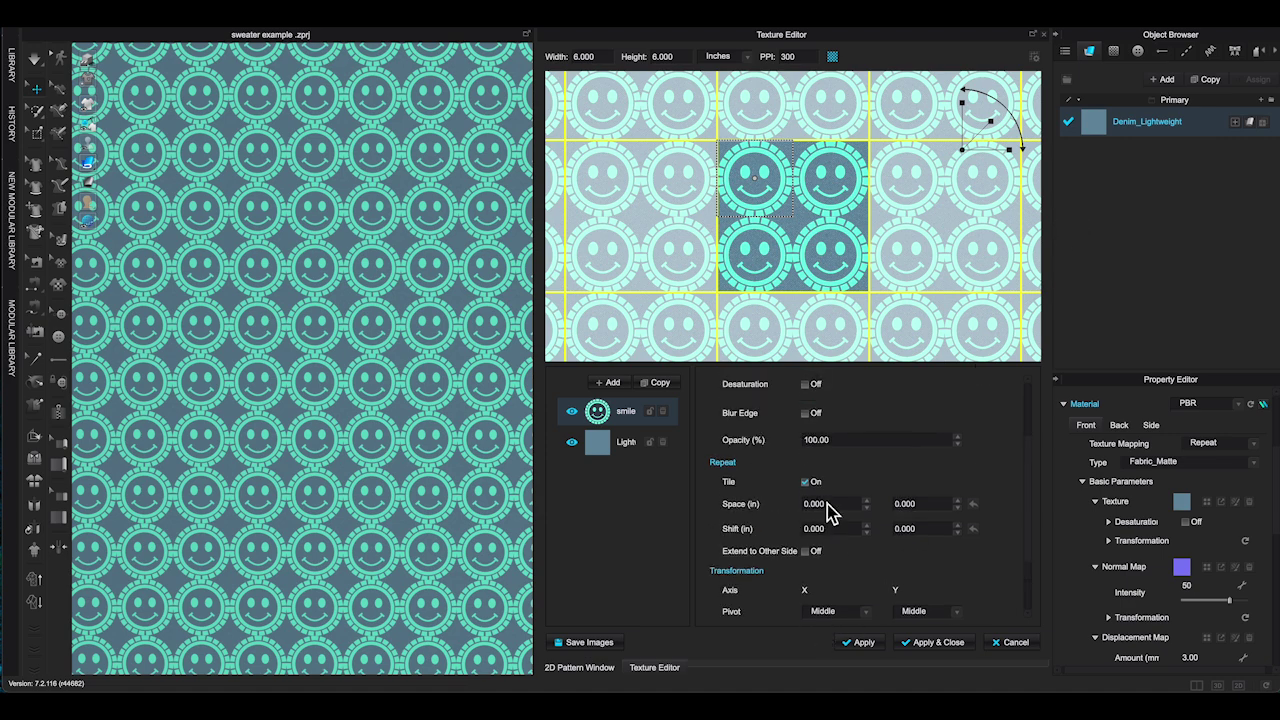
{"action": "scroll", "coordinate": [828, 510], "scroll_direction": "up", "scroll_amount": 1}
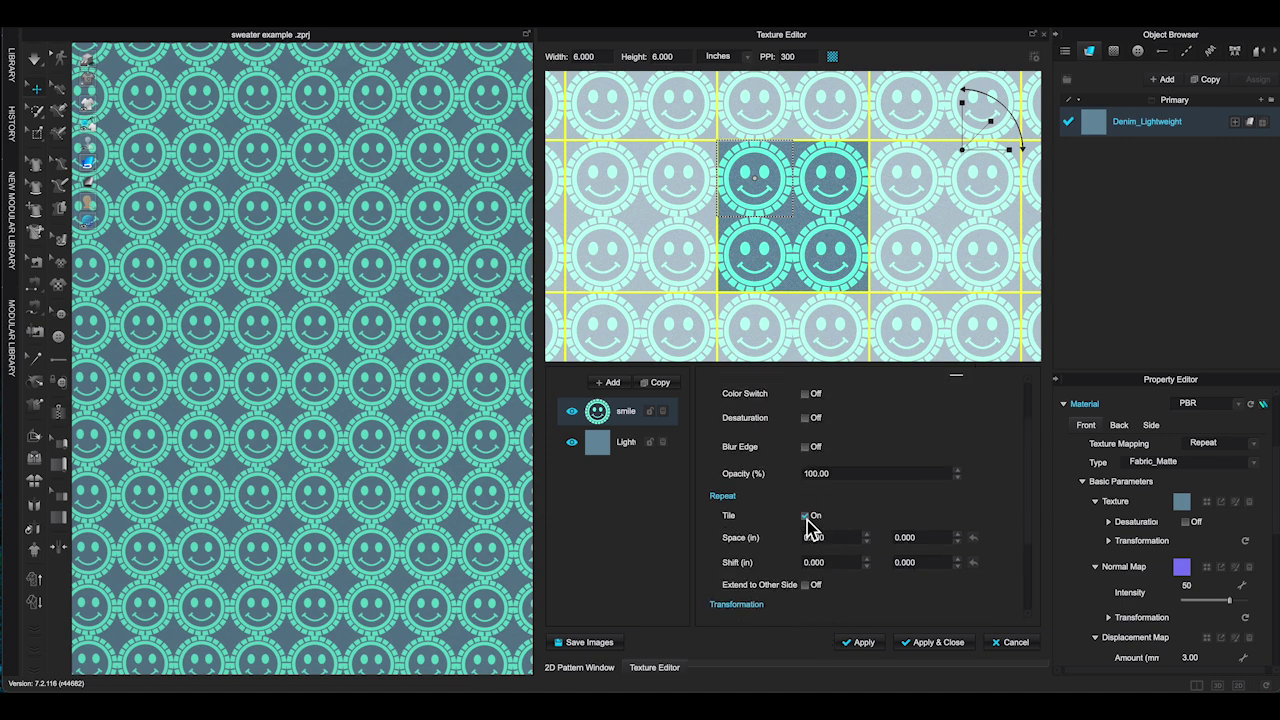
{"action": "left_click", "coordinate": [806, 516]}
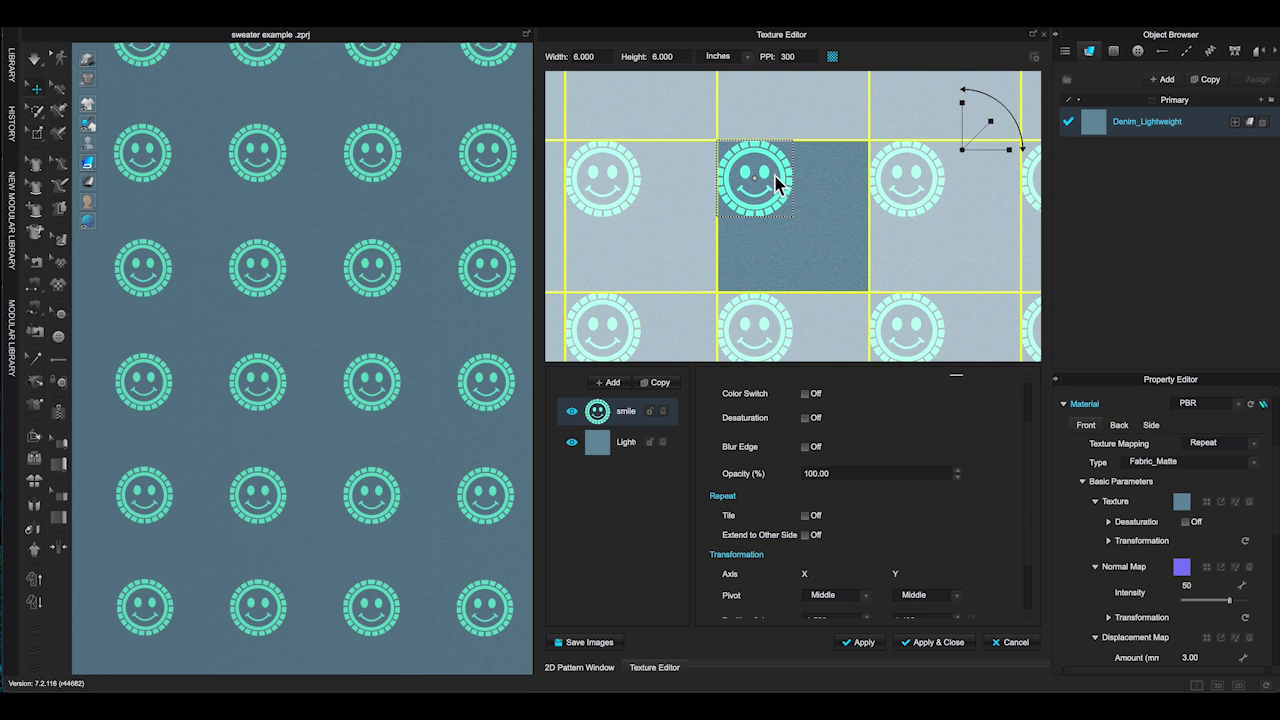
Step: Drag the smiley to the middle of the 6 × 6 in repeat tile and fine-tune it
{"action": "left_click_drag", "start_coordinate": [783, 203], "coordinate": [811, 222]}
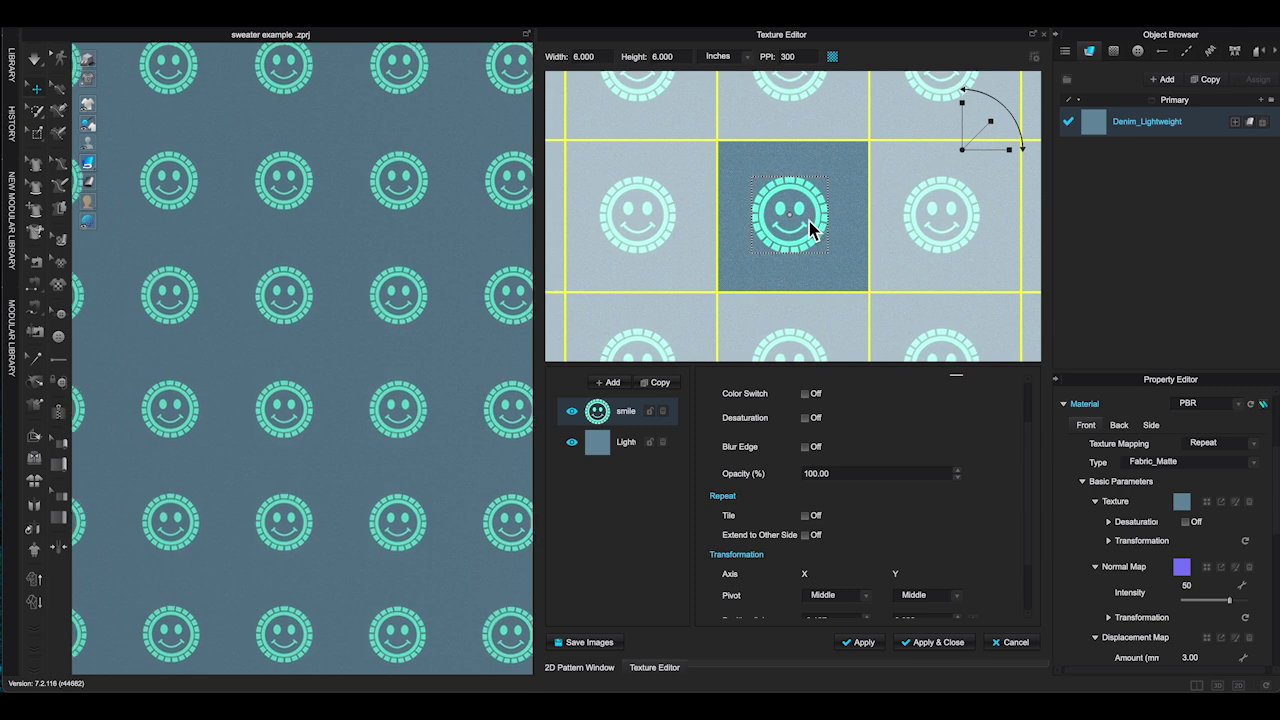
{"action": "left_click_drag", "start_coordinate": [811, 222], "coordinate": [806, 219]}
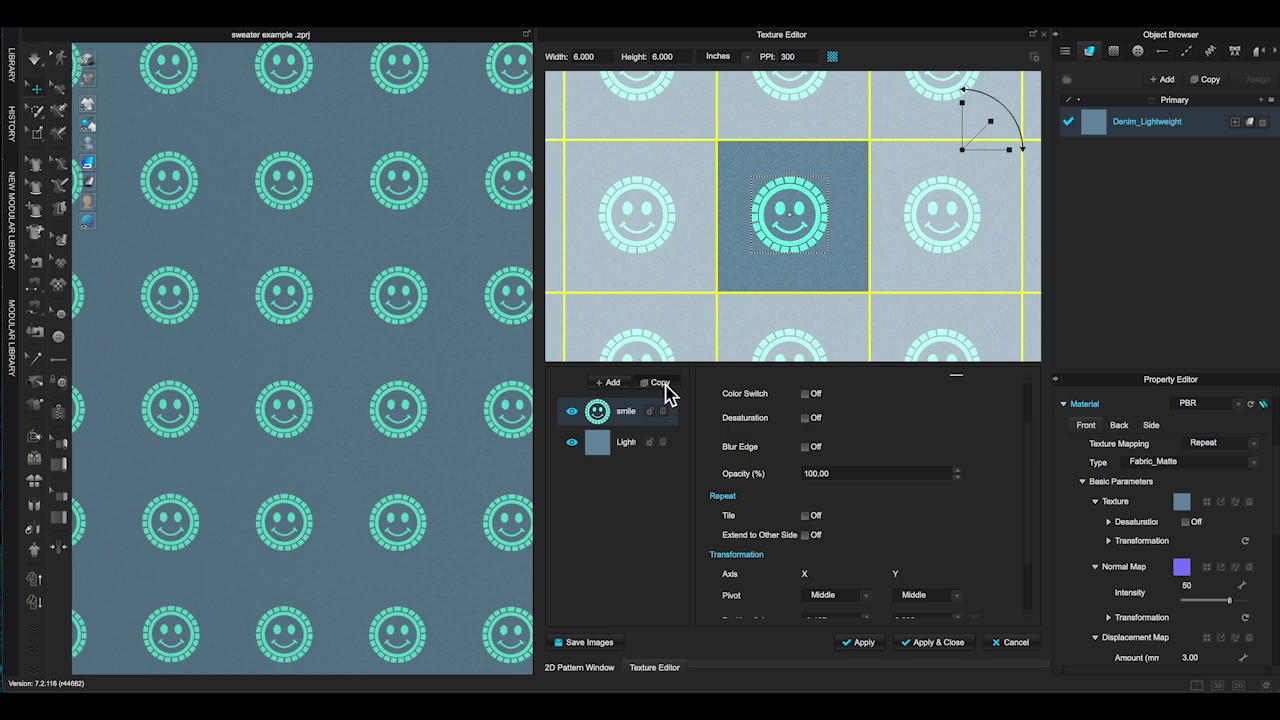
Step: Copy the smile layer, move the copy to the tile's lower-left corner, and enable Extend to Other Side
{"action": "left_click", "coordinate": [664, 384]}
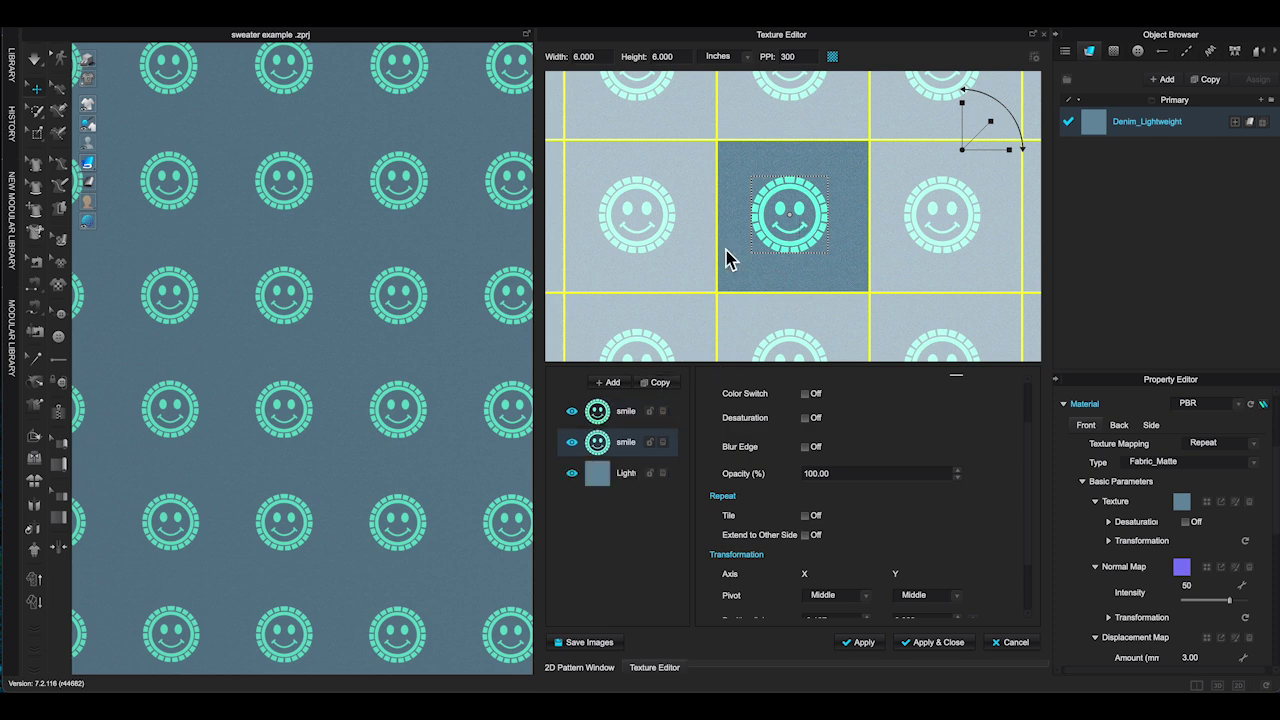
{"action": "left_click", "coordinate": [622, 414]}
{"action": "left_click_drag", "start_coordinate": [814, 229], "coordinate": [734, 294]}
{"action": "scroll", "coordinate": [734, 298], "scroll_direction": "up", "scroll_amount": 2}
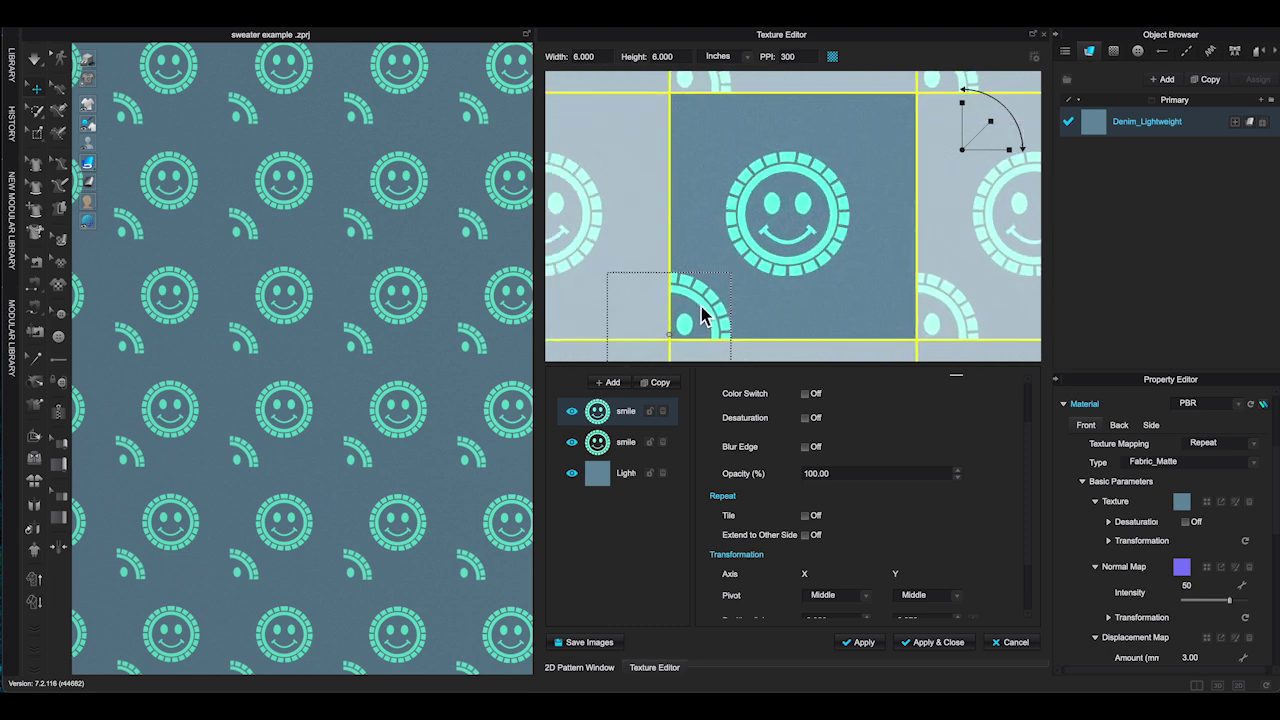
{"action": "scroll", "coordinate": [748, 294], "scroll_direction": "down", "scroll_amount": 1}
{"action": "scroll", "coordinate": [750, 294], "scroll_direction": "down", "scroll_amount": 1}
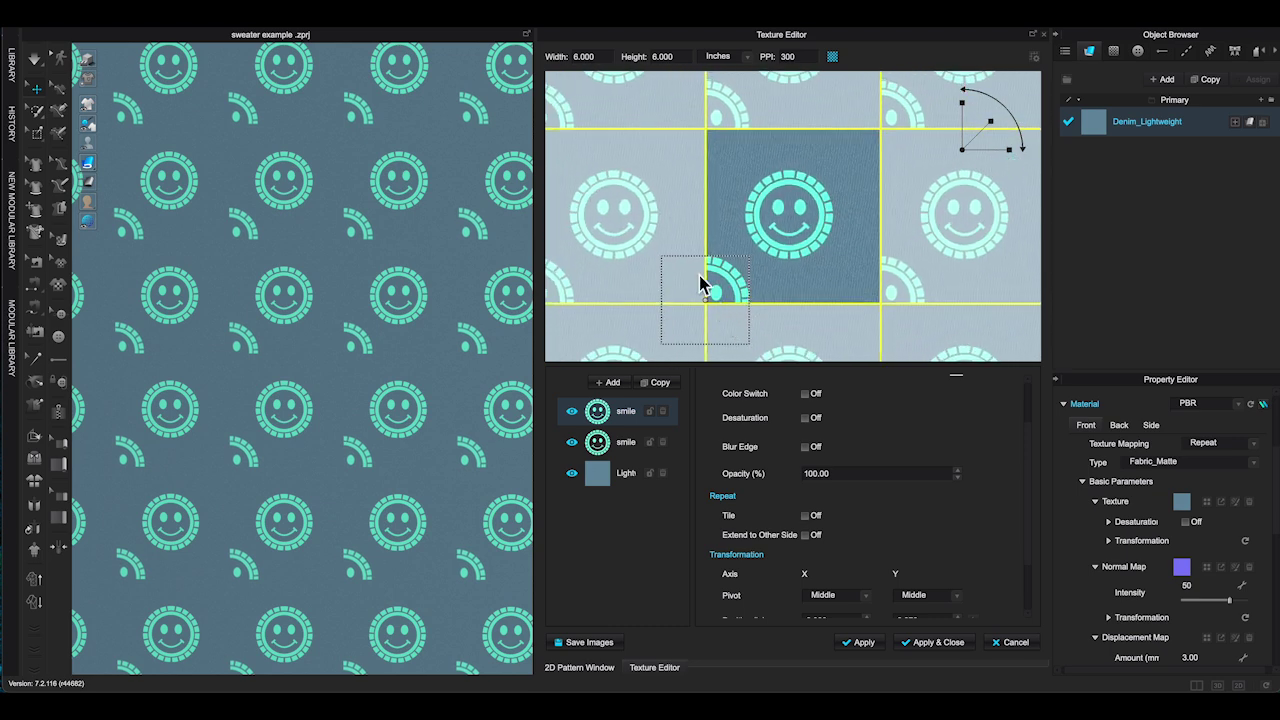
{"action": "scroll", "coordinate": [794, 320], "scroll_direction": "down", "scroll_amount": 2}
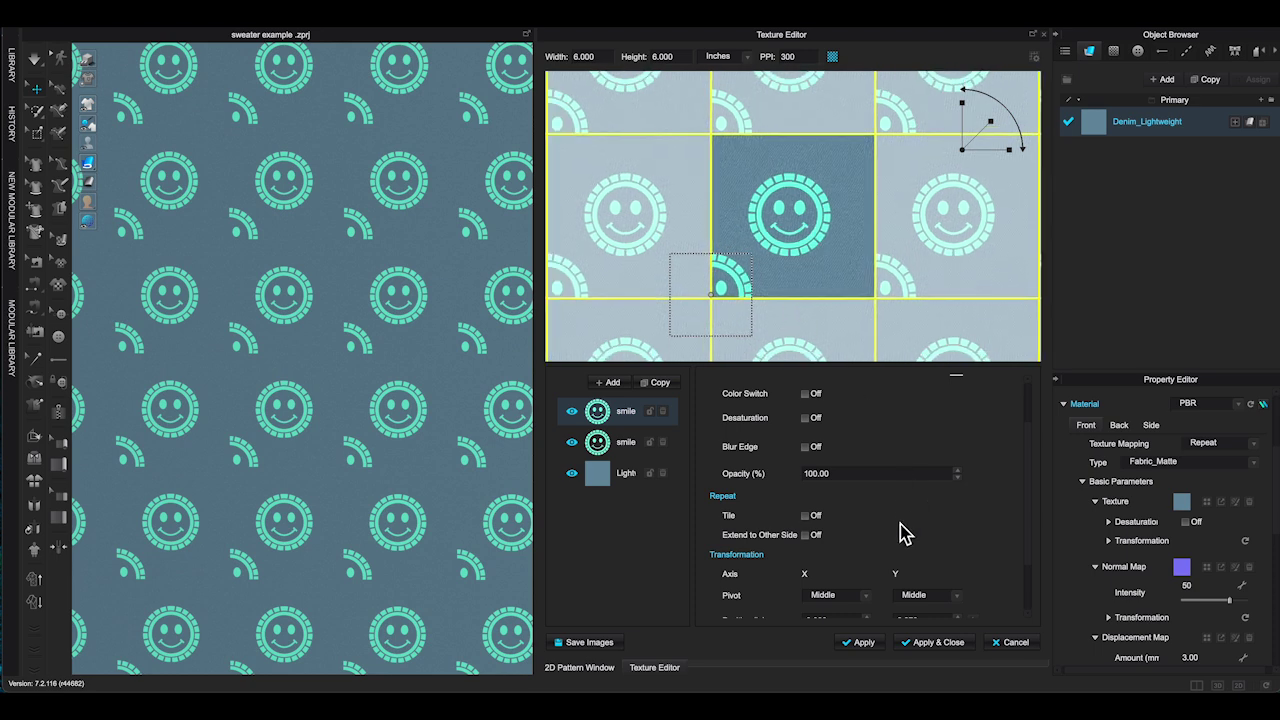
{"action": "scroll", "coordinate": [900, 533], "scroll_direction": "down", "scroll_amount": 1}
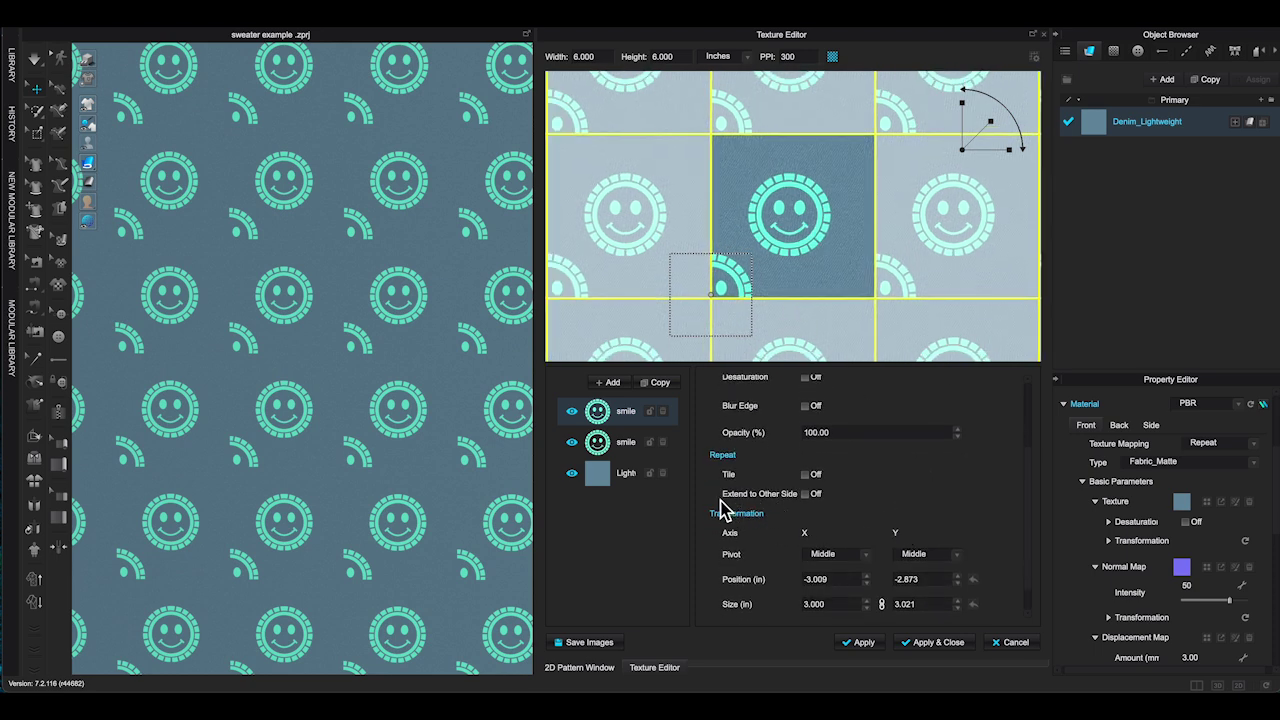
{"action": "left_click", "coordinate": [806, 494]}
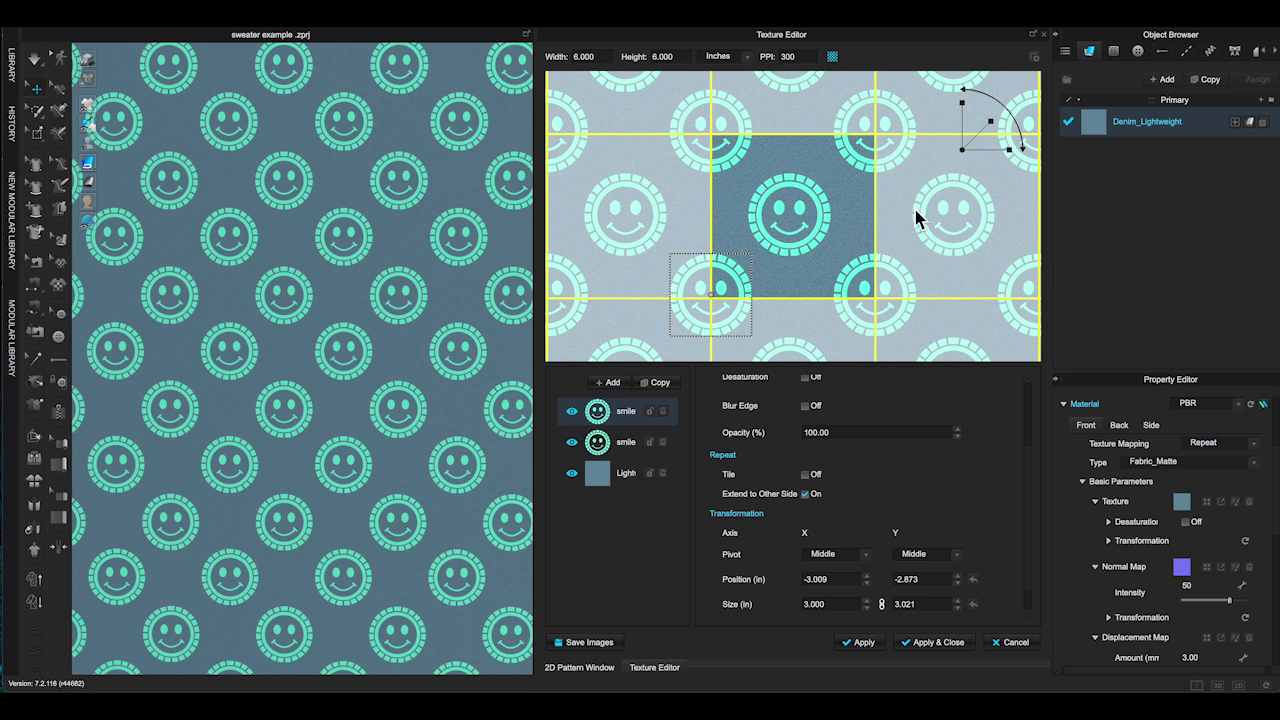
{"action": "scroll", "coordinate": [913, 281], "scroll_direction": "down", "scroll_amount": 3}
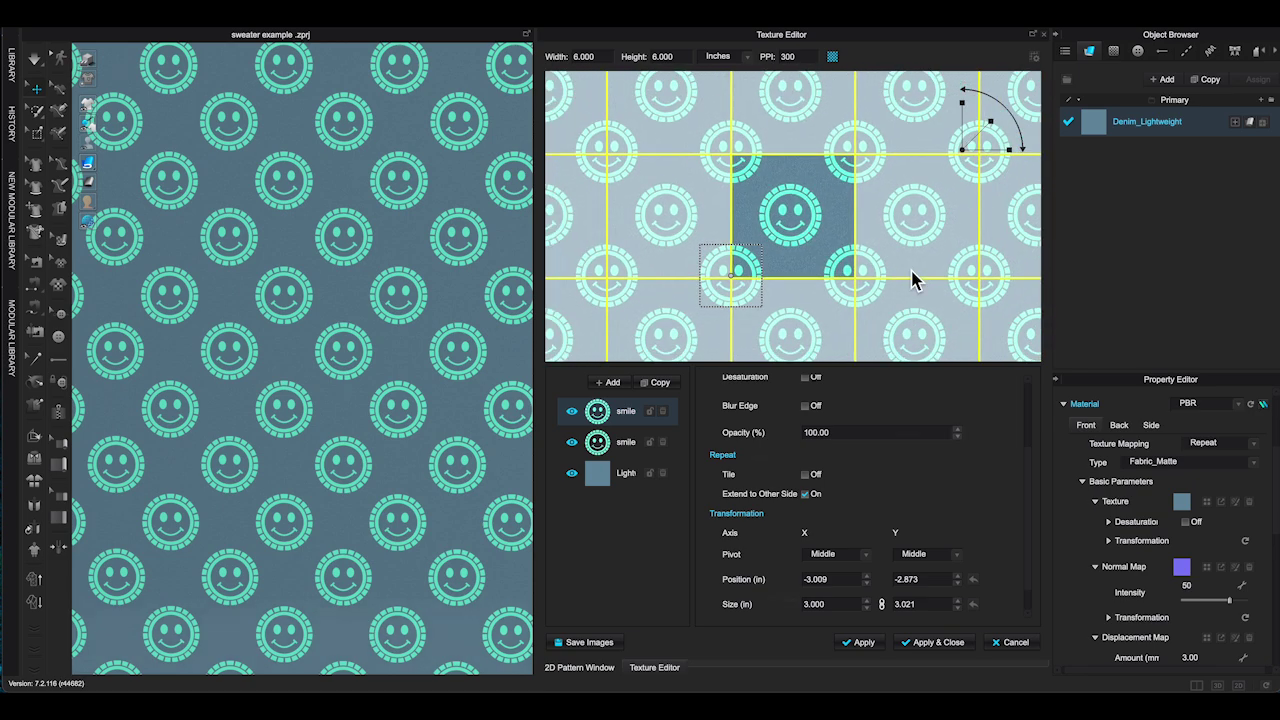
Step: Toggle the smile layers' visibility and move the second smile layer beneath the denim layer
{"action": "left_click", "coordinate": [576, 447]}
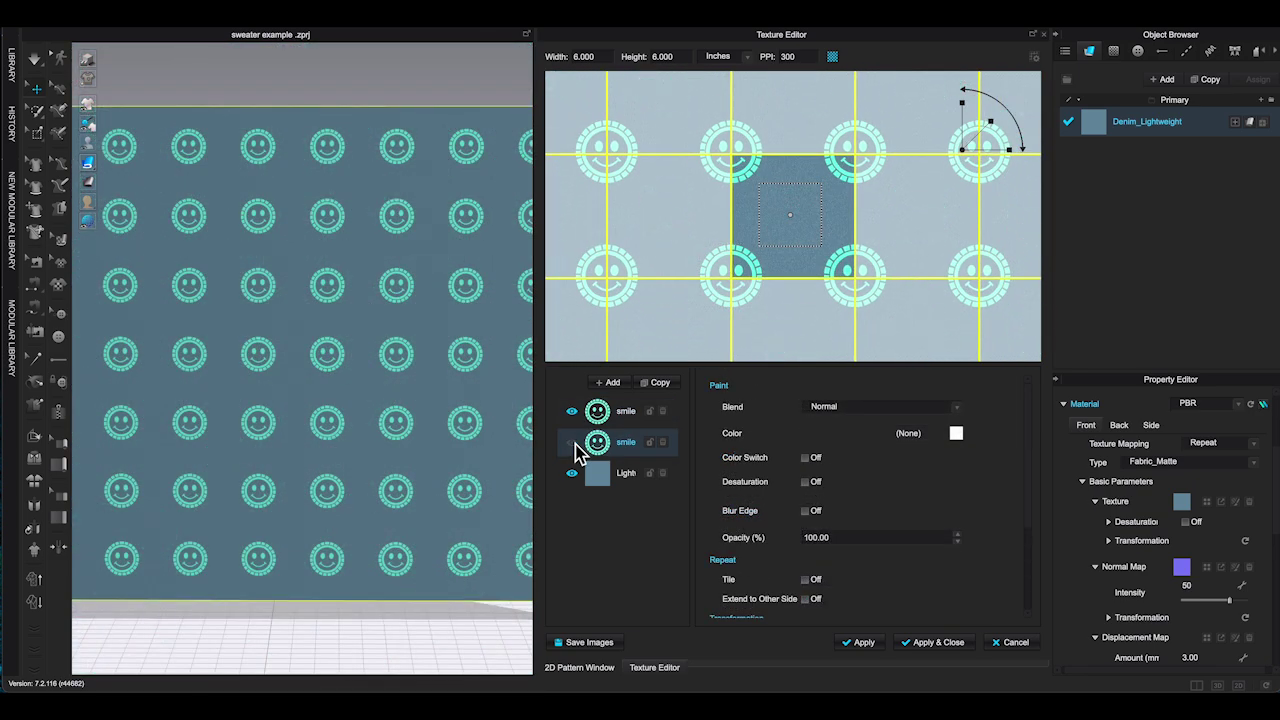
{"action": "left_click", "coordinate": [572, 442]}
{"action": "left_click", "coordinate": [572, 411]}
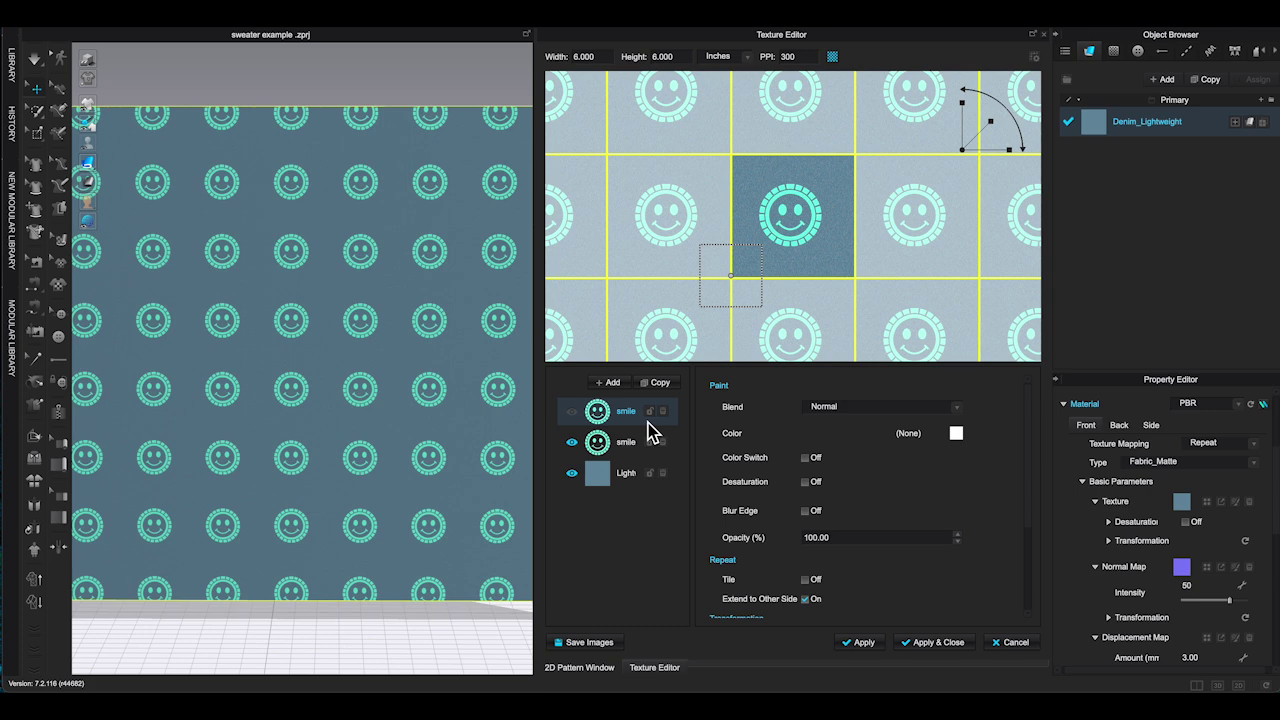
{"action": "left_click", "coordinate": [632, 446]}
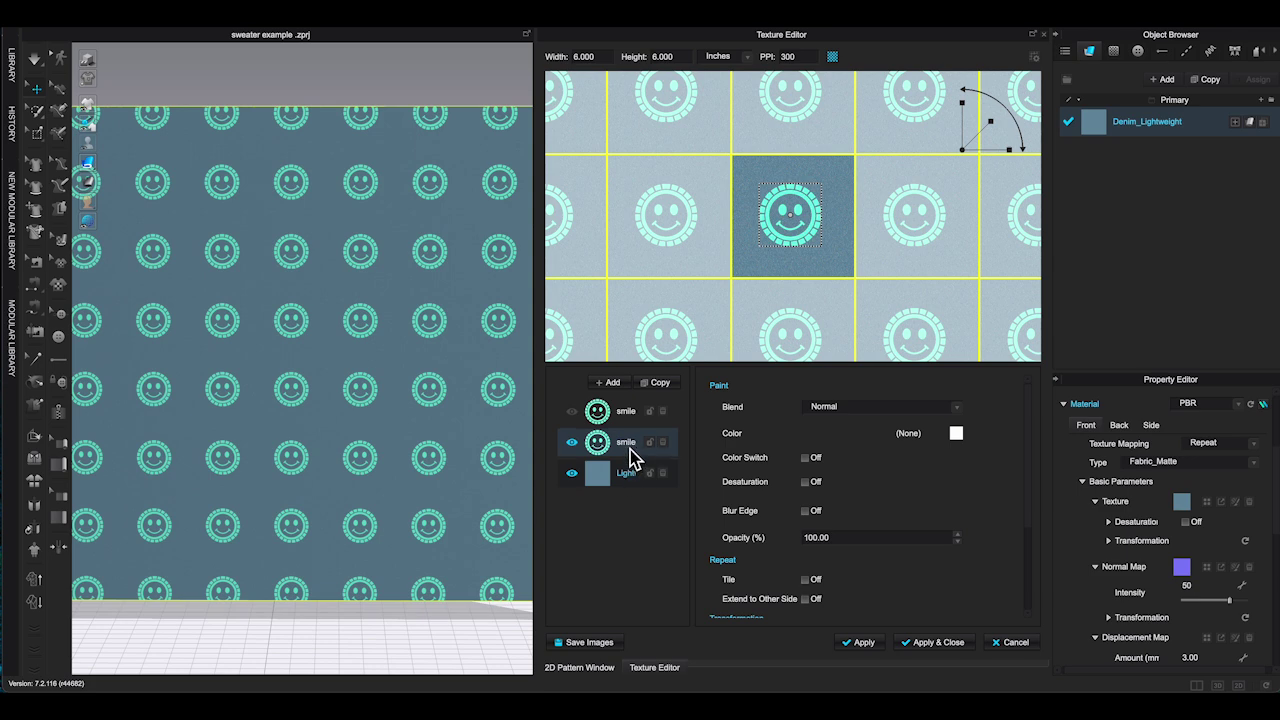
{"action": "left_click_drag", "start_coordinate": [629, 447], "coordinate": [630, 468]}
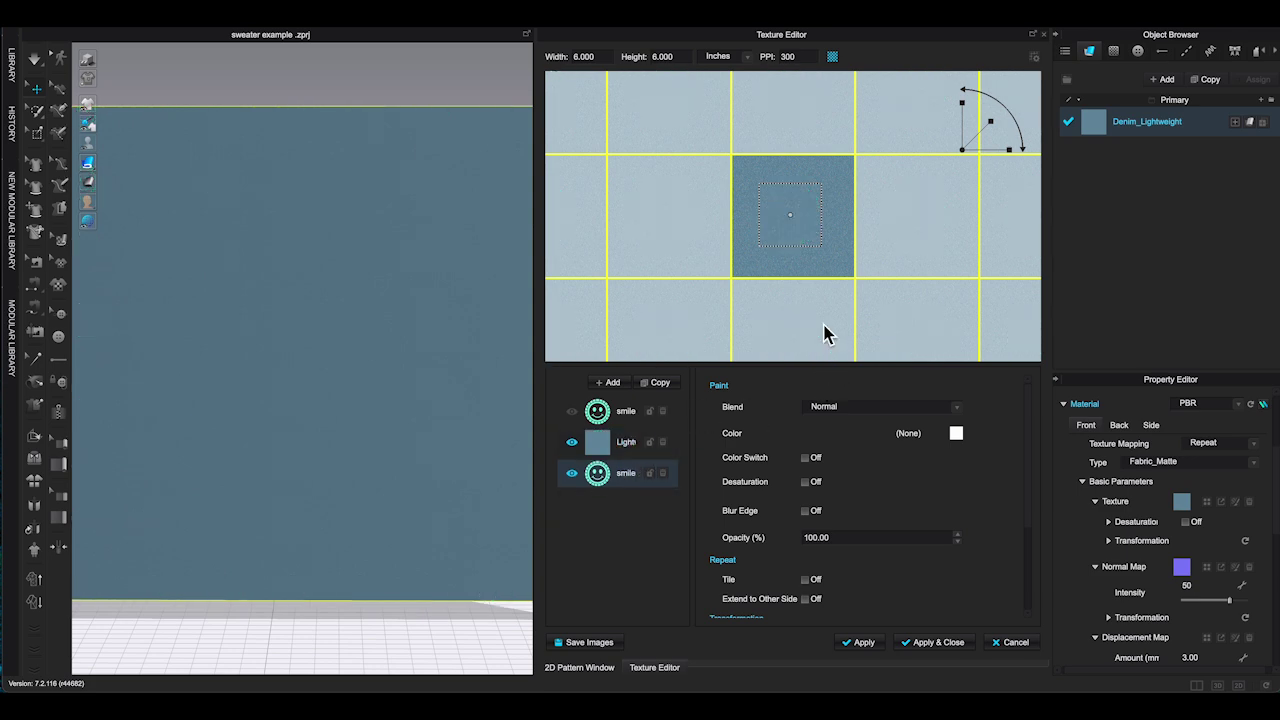
Step: Set the denim layer's opacity to 50%
{"action": "left_click", "coordinate": [610, 447]}
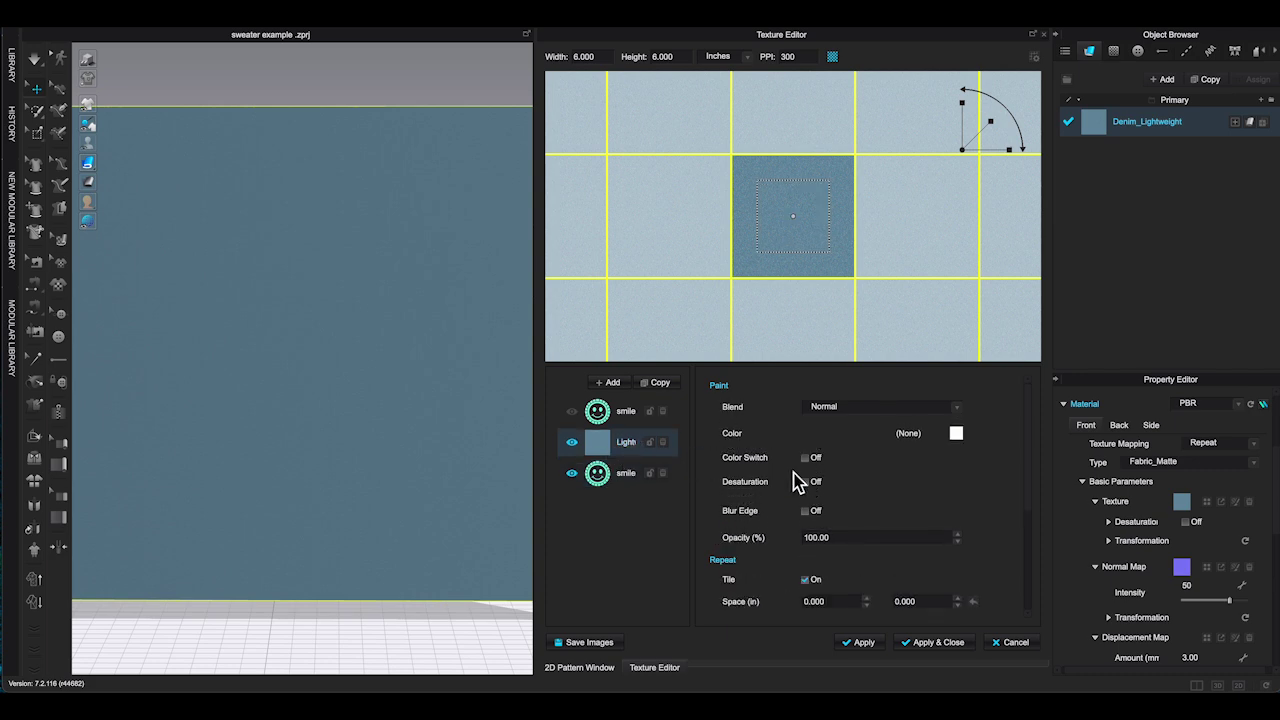
{"action": "left_click", "coordinate": [853, 538]}
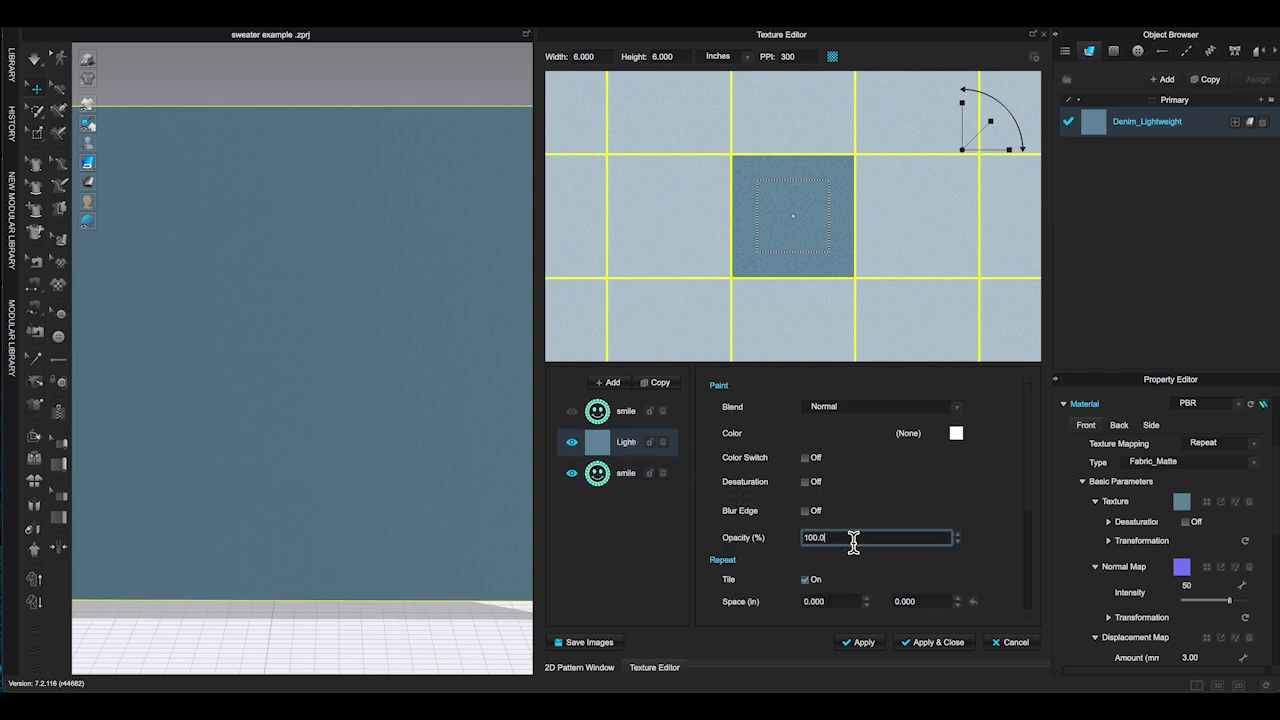
{"action": "type", "text": "50"}
{"action": "key", "text": "Return"}
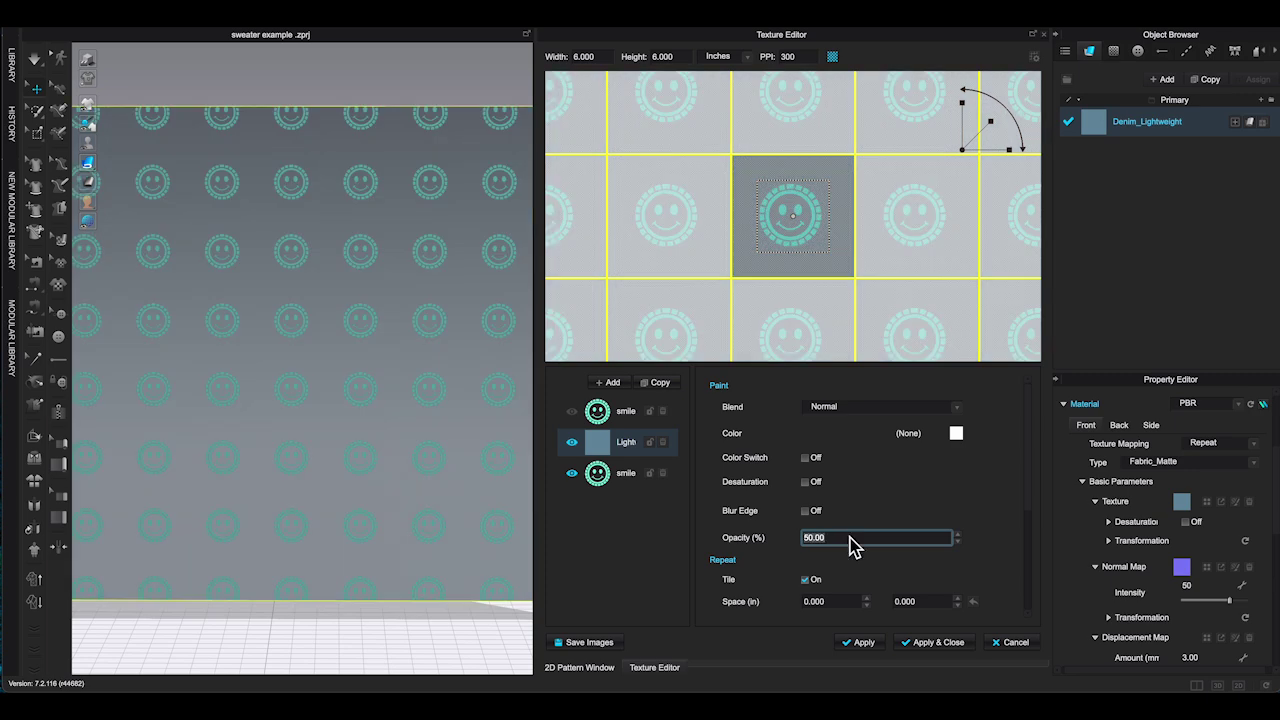
Step: Move the denim base layer to the bottom and show the top smiley layer again
{"action": "left_click", "coordinate": [572, 411]}
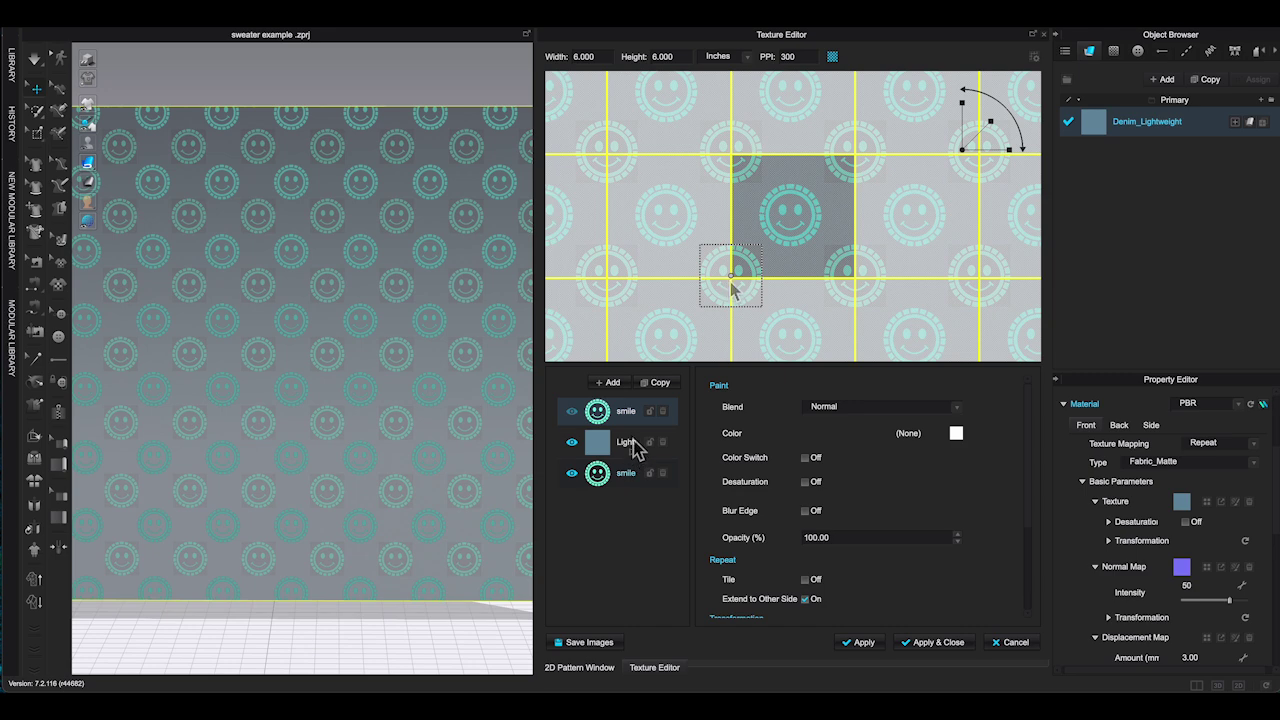
{"action": "left_click_drag", "start_coordinate": [632, 449], "coordinate": [645, 478]}
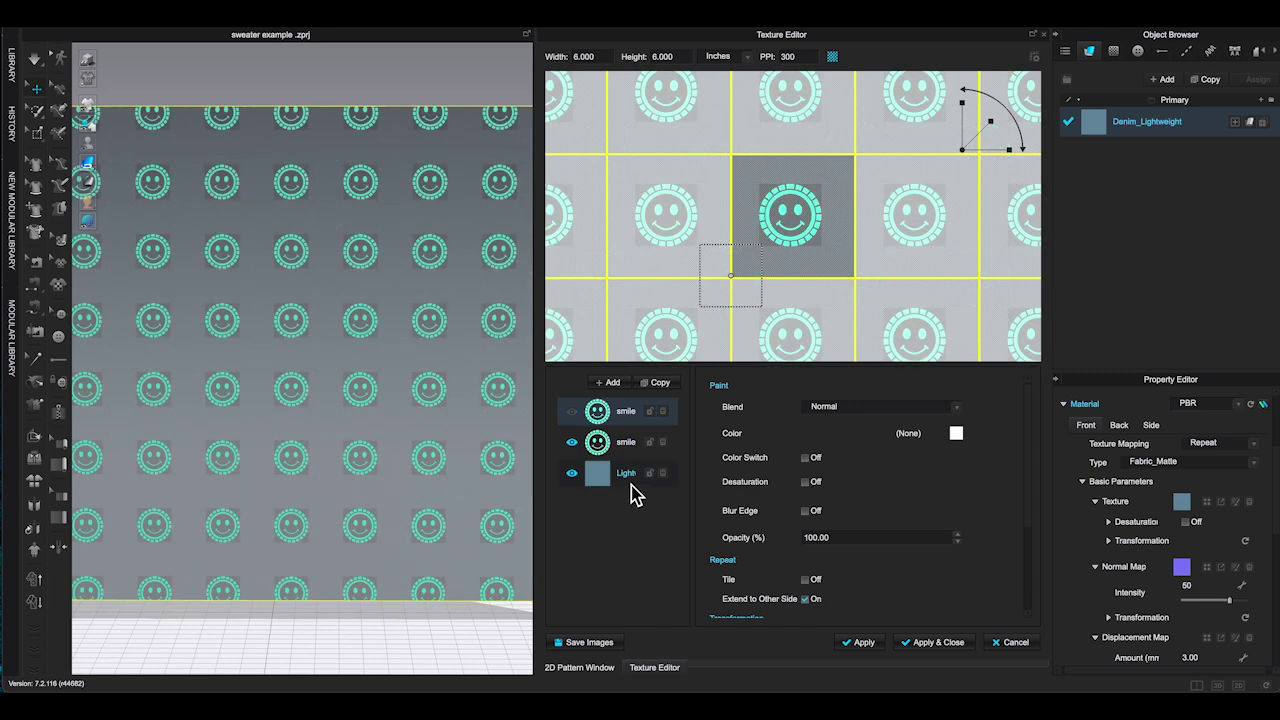
{"action": "left_click", "coordinate": [572, 411]}
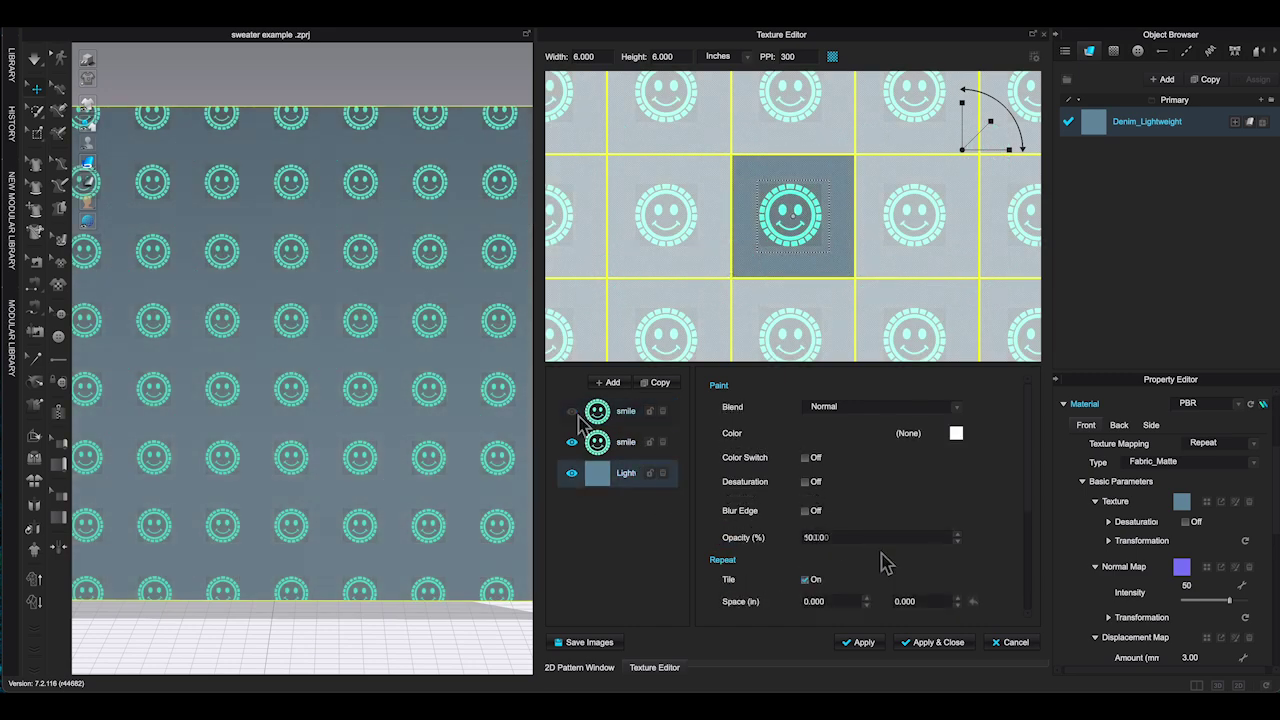
Step: Rename the top layer smile and try Screen, Saturation and other blend modes before keeping Normal
{"action": "double_click", "coordinate": [625, 412]}
{"action": "left_click", "coordinate": [956, 408]}
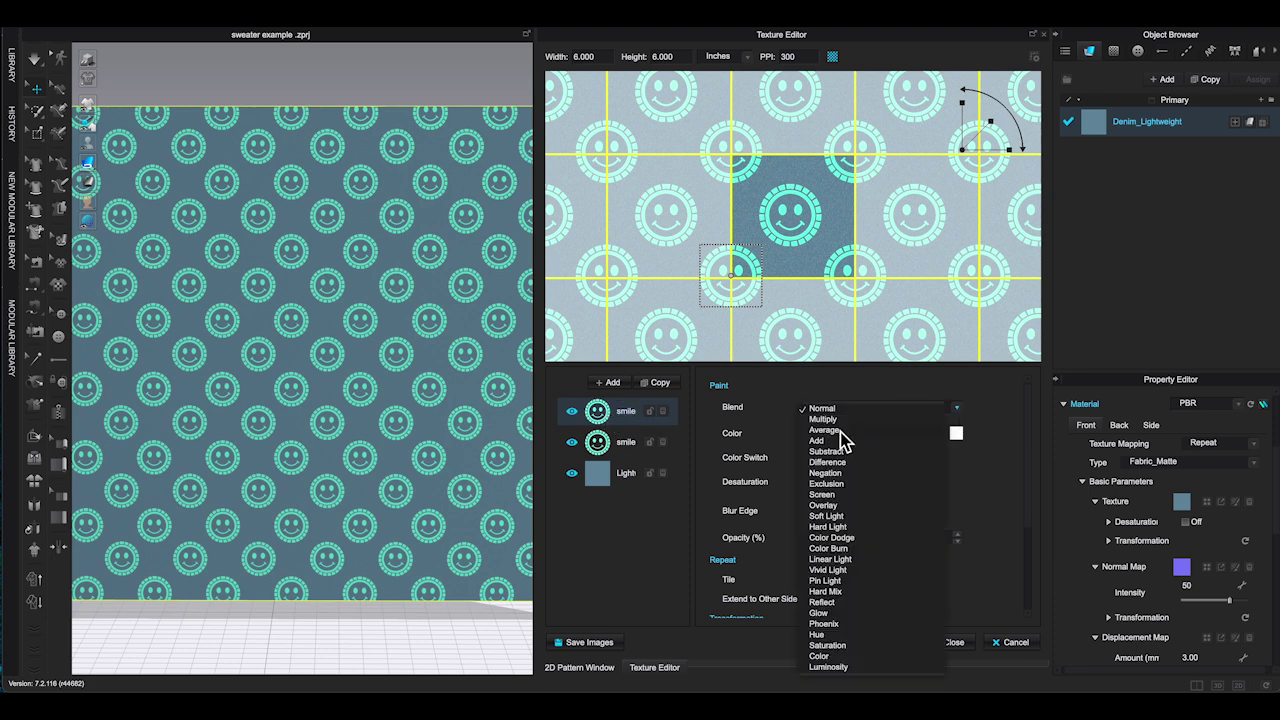
{"action": "left_click", "coordinate": [839, 430]}
{"action": "left_click", "coordinate": [956, 408]}
{"action": "left_click", "coordinate": [840, 494]}
{"action": "left_click", "coordinate": [956, 410]}
{"action": "left_click", "coordinate": [958, 414]}
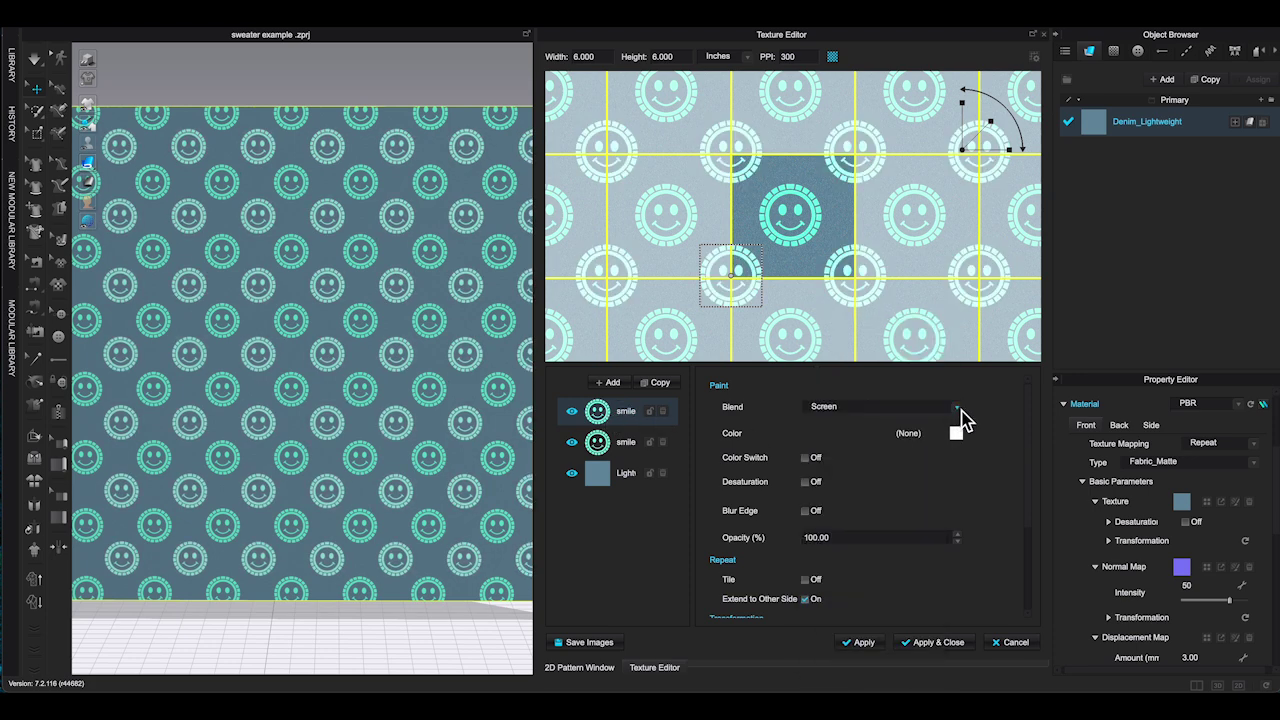
{"action": "left_click", "coordinate": [956, 410]}
{"action": "left_click", "coordinate": [835, 500]}
{"action": "left_click", "coordinate": [958, 412]}
{"action": "left_click", "coordinate": [830, 506]}
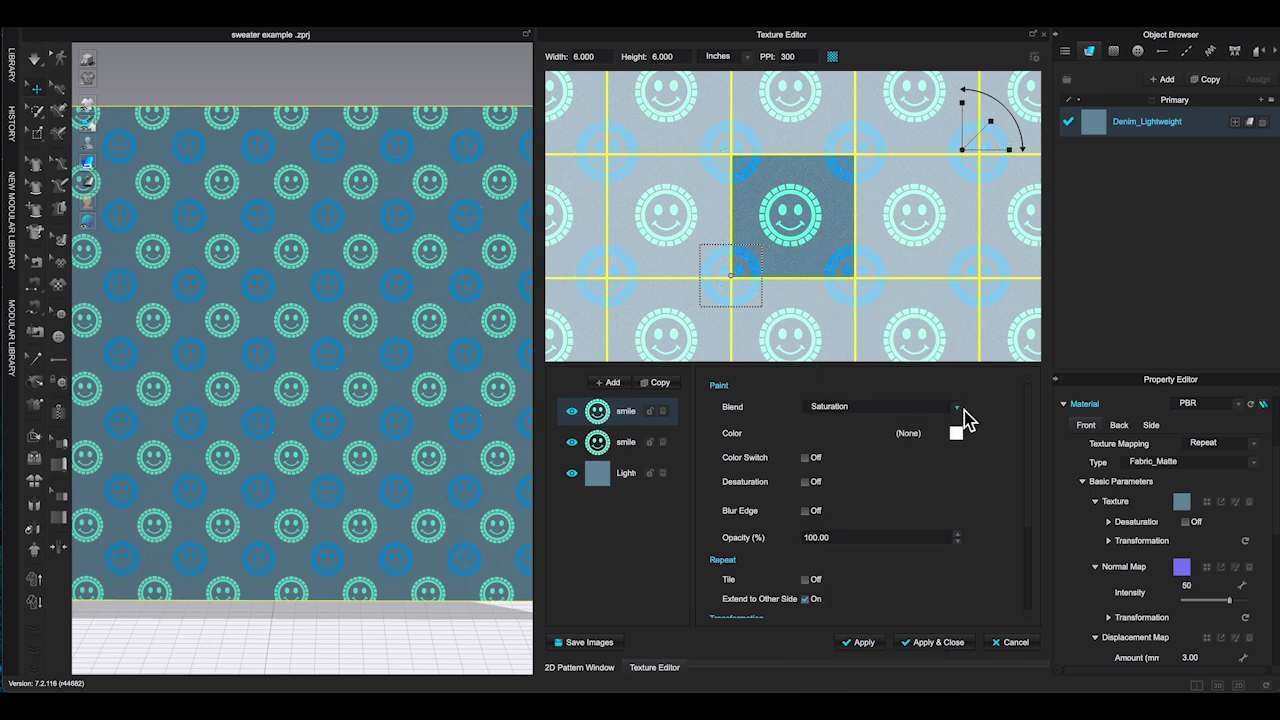
{"action": "left_click", "coordinate": [958, 410]}
{"action": "left_click", "coordinate": [849, 200]}
Step: Try pink shades in the colour picker, then apply a dark maroon tint to the smiles
{"action": "left_click", "coordinate": [956, 433]}
{"action": "left_click", "coordinate": [704, 452]}
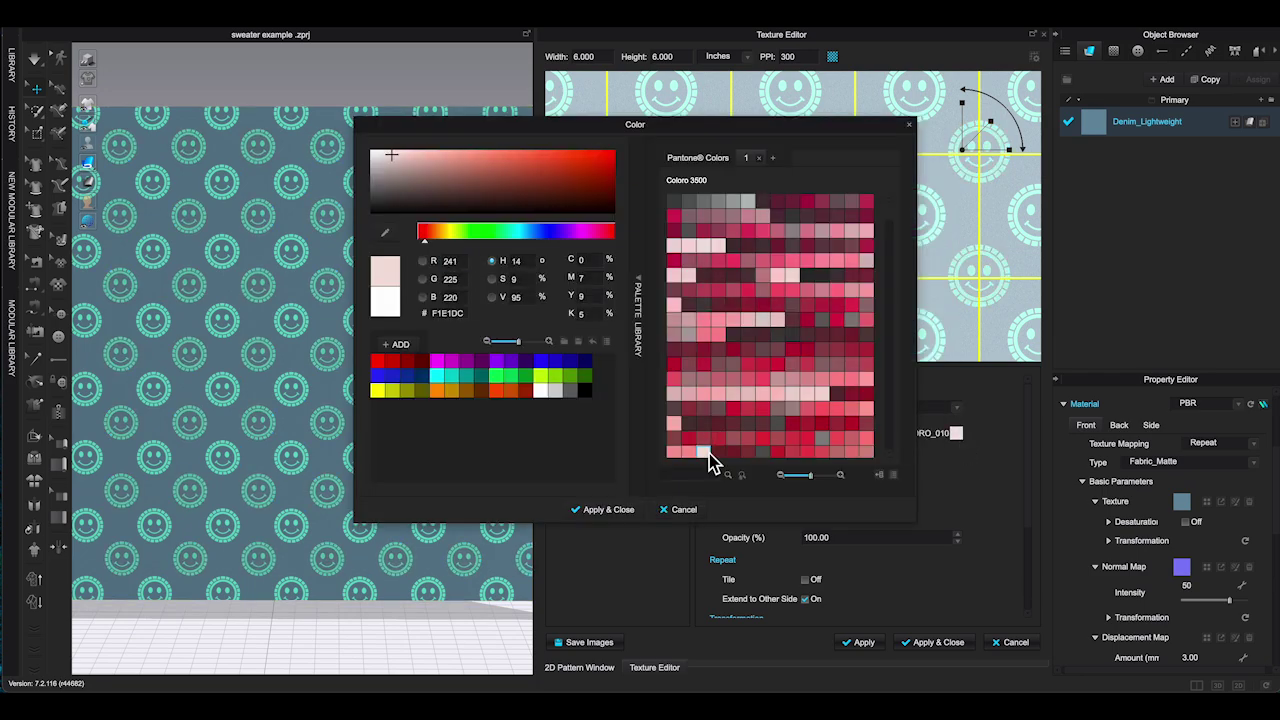
{"action": "left_click_drag", "start_coordinate": [698, 128], "coordinate": [866, 337]}
{"action": "left_click", "coordinate": [888, 452]}
{"action": "left_click_drag", "start_coordinate": [755, 344], "coordinate": [755, 160]}
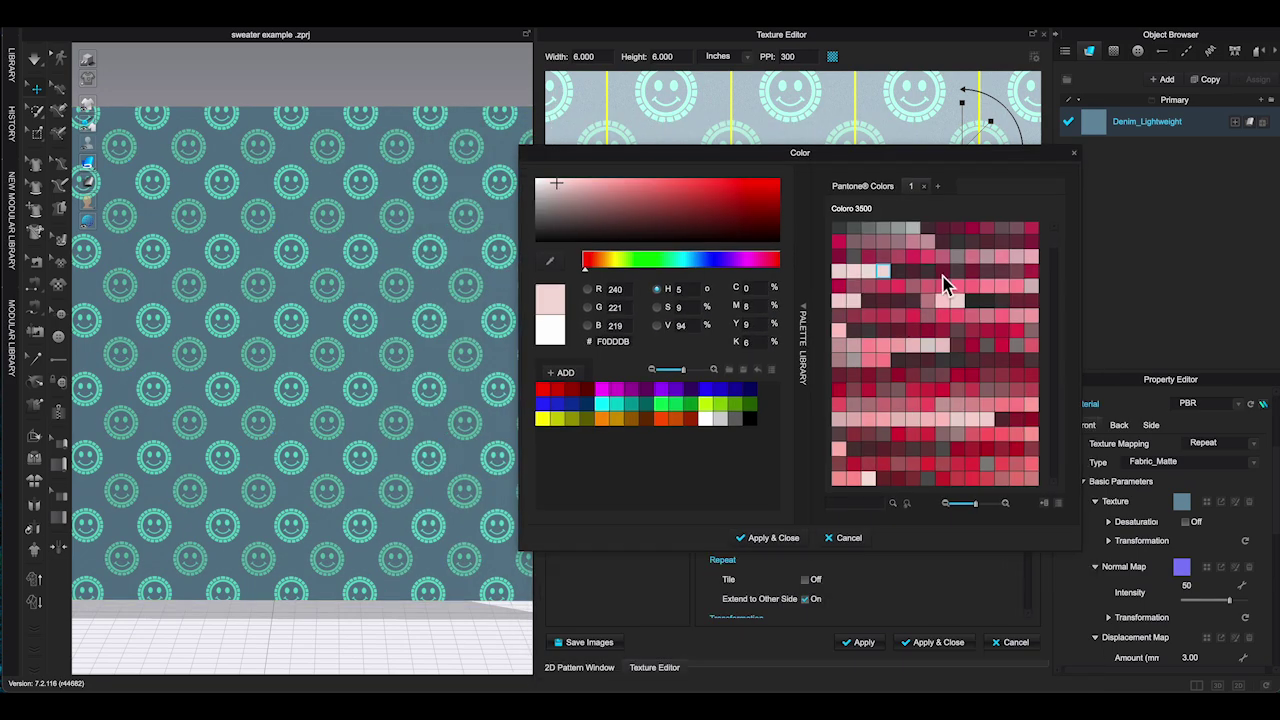
{"action": "left_click", "coordinate": [949, 286]}
{"action": "left_click", "coordinate": [766, 536]}
Step: Turn on Desaturation and retint the smiley layer with a light pink colour
{"action": "left_click", "coordinate": [805, 481]}
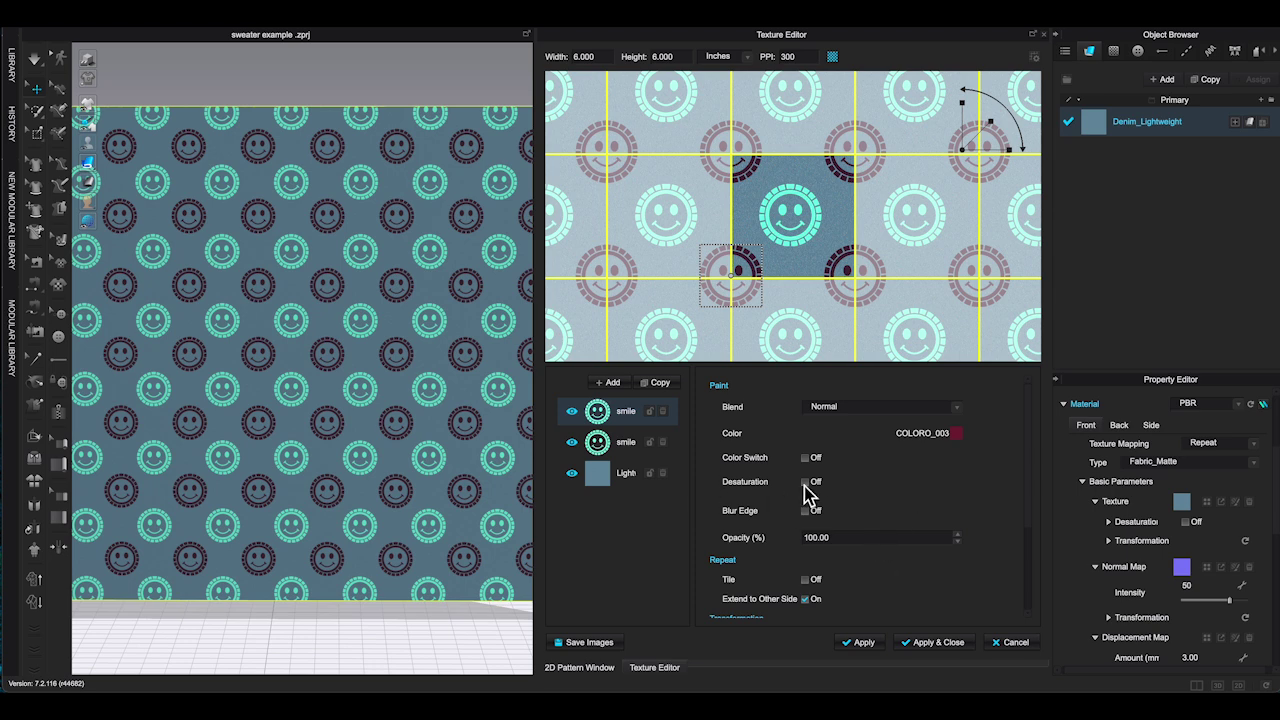
{"action": "left_click", "coordinate": [805, 481]}
{"action": "left_click", "coordinate": [805, 481]}
{"action": "left_click", "coordinate": [958, 433]}
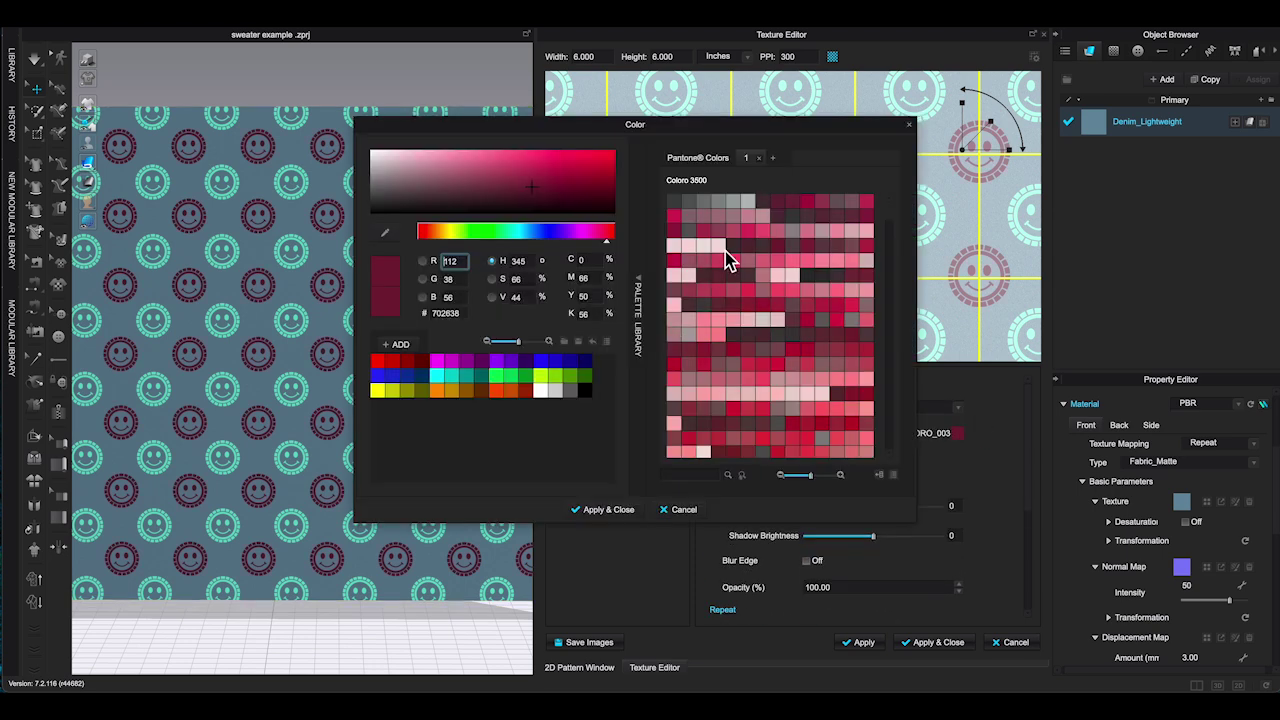
{"action": "left_click", "coordinate": [726, 251]}
{"action": "left_click", "coordinate": [664, 510]}
Step: Lower the smiley layer's opacity to 70%
{"action": "scroll", "coordinate": [840, 481], "scroll_direction": "down", "scroll_amount": 2}
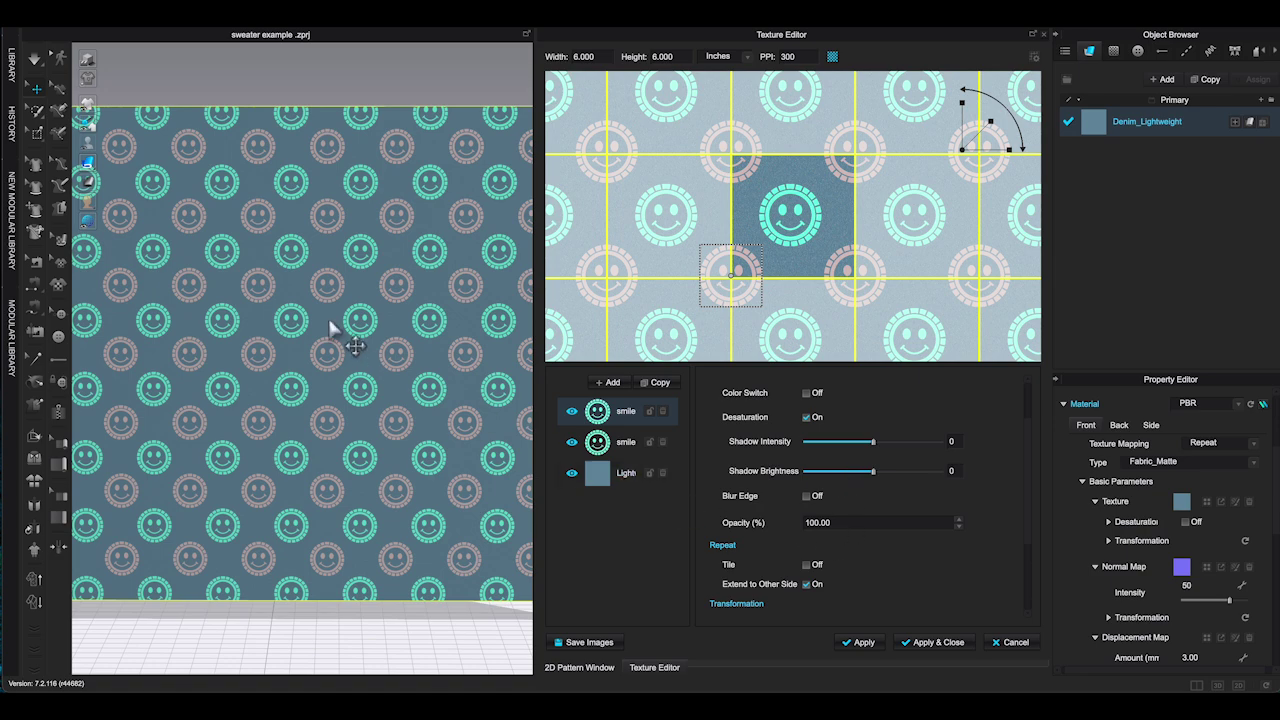
{"action": "scroll", "coordinate": [338, 340], "scroll_direction": "up", "scroll_amount": 5}
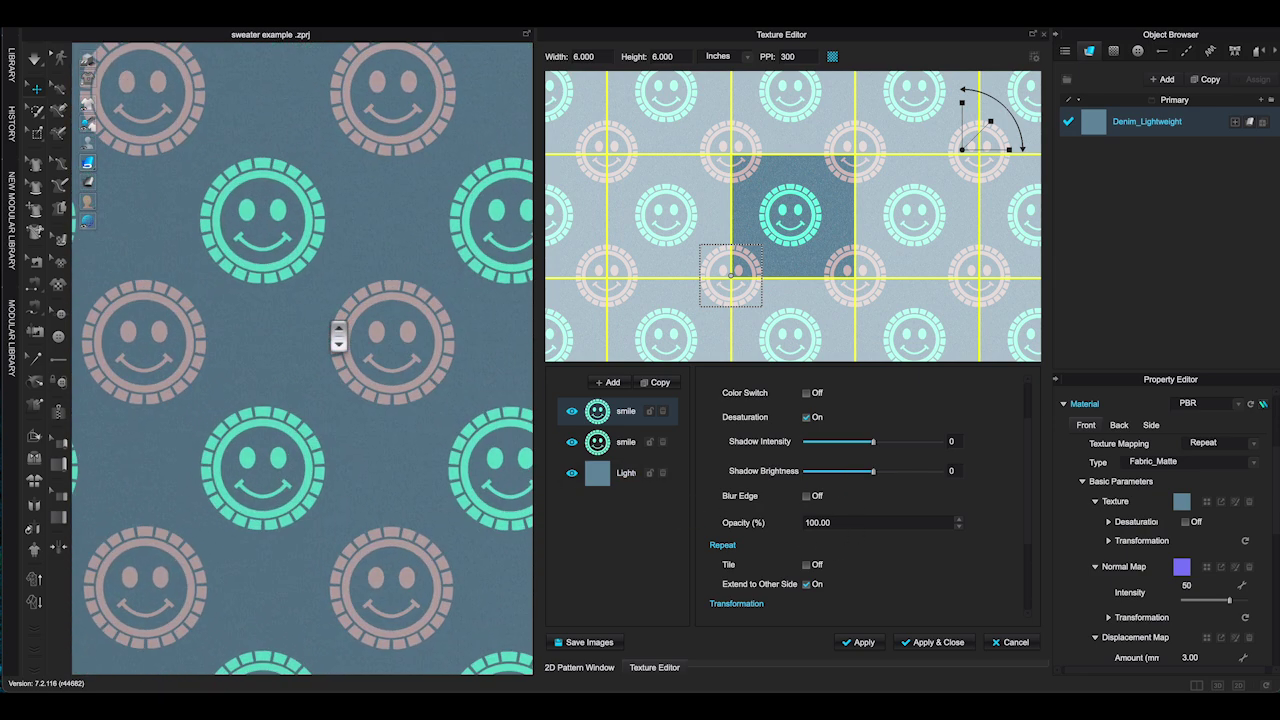
{"action": "scroll", "coordinate": [368, 331], "scroll_direction": "up", "scroll_amount": 5}
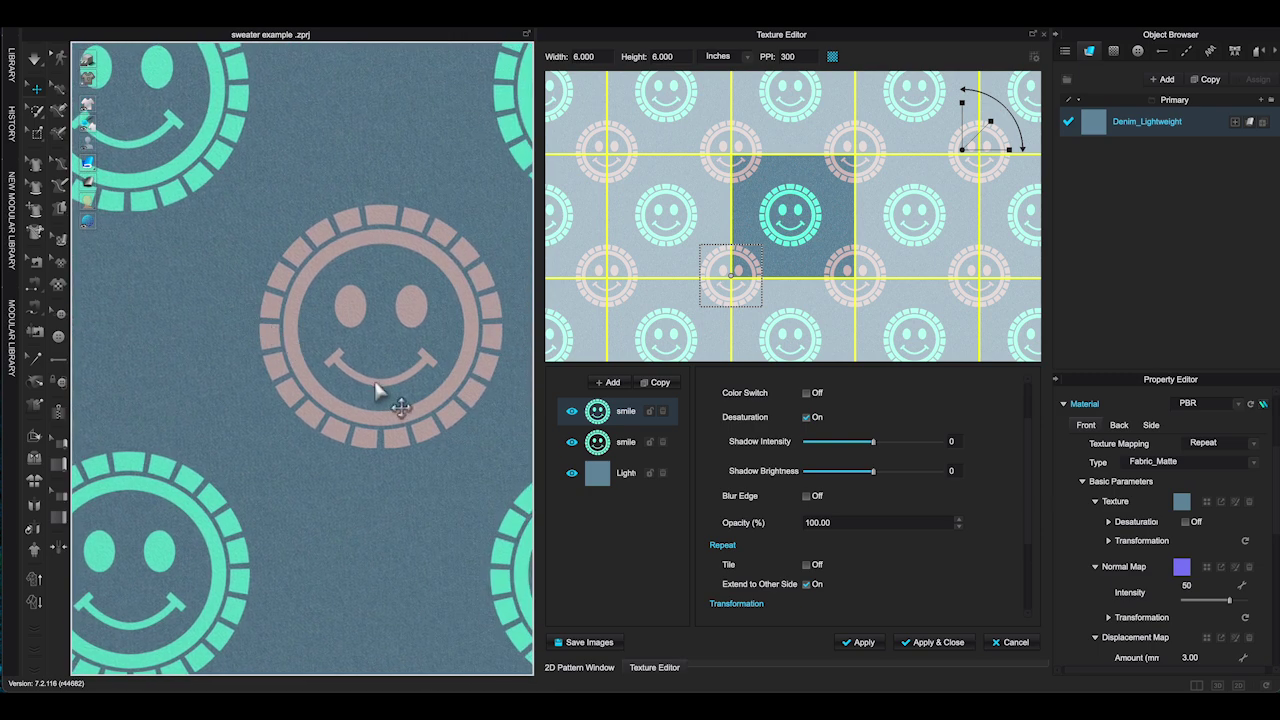
{"action": "scroll", "coordinate": [377, 398], "scroll_direction": "up", "scroll_amount": 5}
{"action": "scroll", "coordinate": [374, 409], "scroll_direction": "up", "scroll_amount": 5}
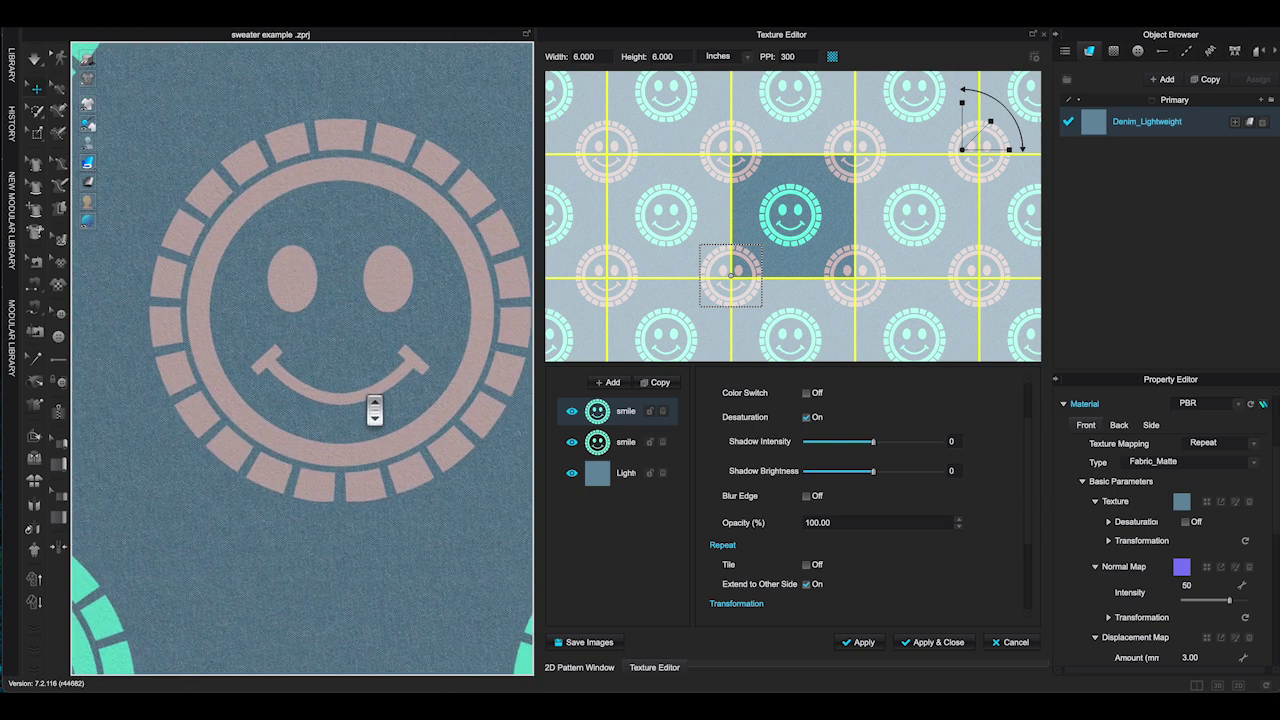
{"action": "left_click", "coordinate": [856, 528]}
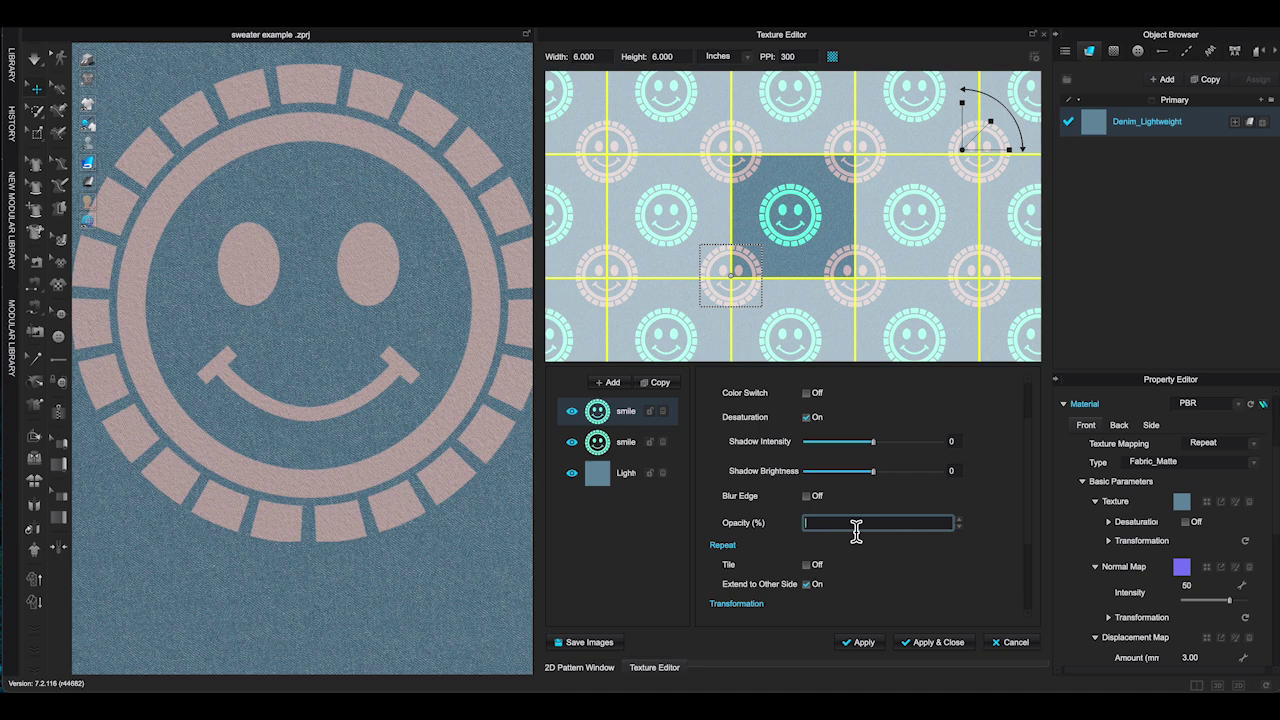
{"action": "key", "text": "Return"}
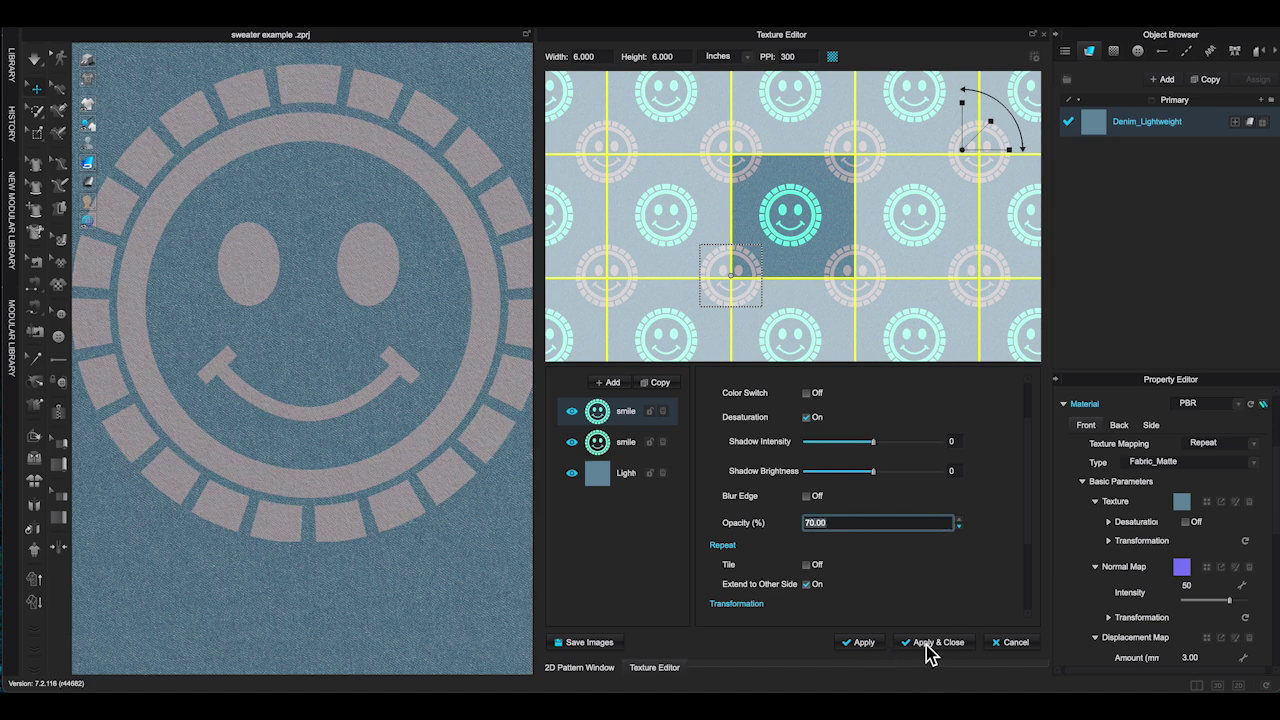
Step: Apply the tint, rotate the offset smiley about 45°, and save the three layers as PNG images
{"action": "left_click", "coordinate": [866, 645]}
{"action": "scroll", "coordinate": [871, 514], "scroll_direction": "up", "scroll_amount": 2}
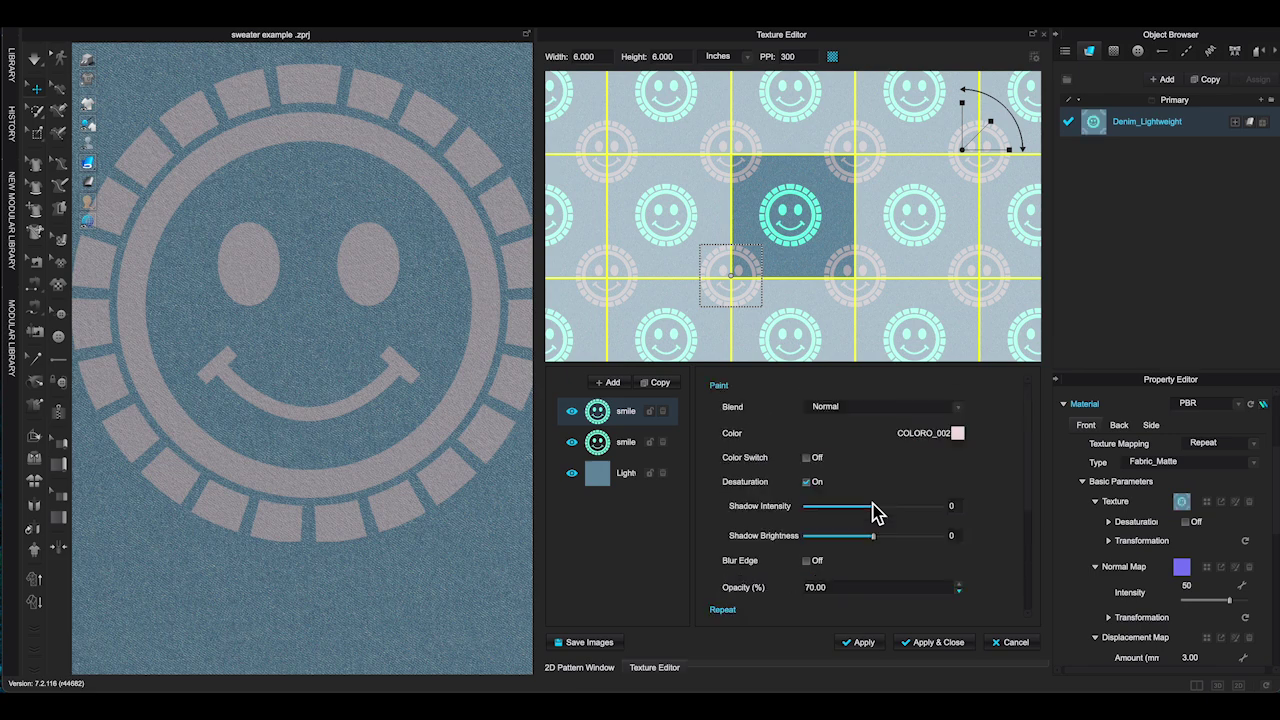
{"action": "left_click", "coordinate": [903, 224]}
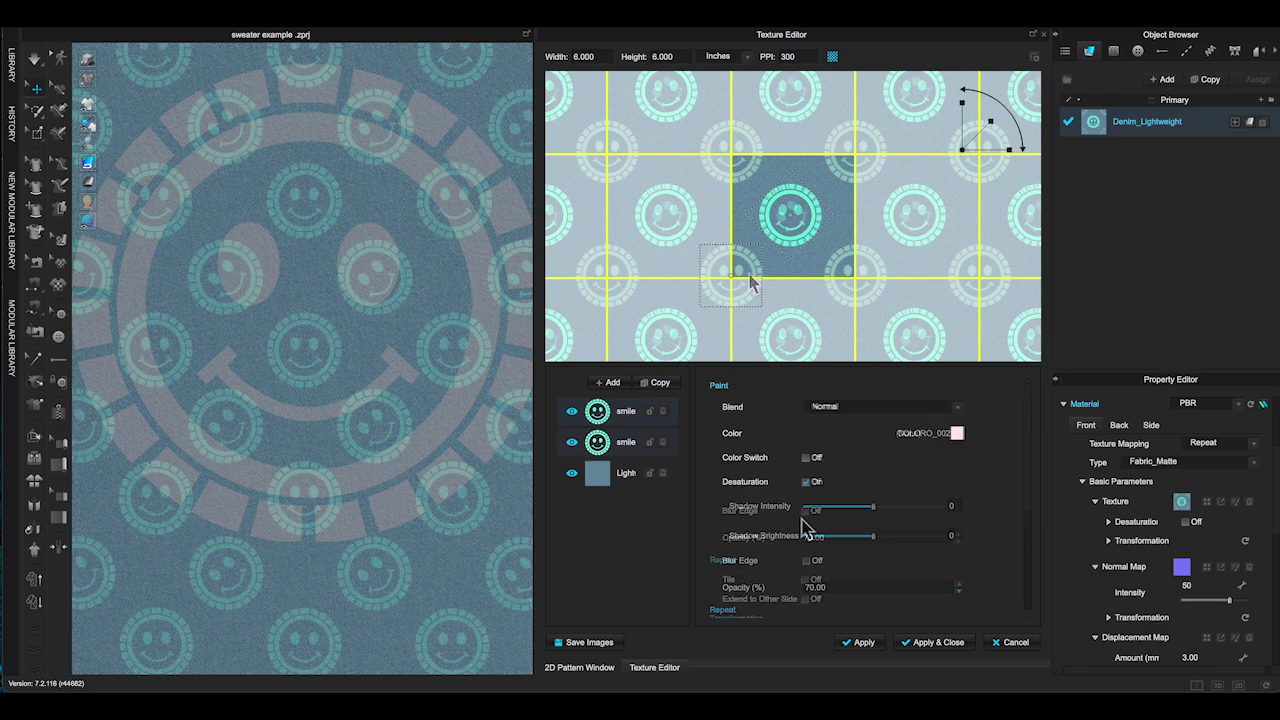
{"action": "left_click", "coordinate": [625, 411]}
{"action": "mouse_move", "coordinate": [1017, 133]}
{"action": "left_mouse_down"}
{"action": "mouse_move", "coordinate": [1006, 143]}
{"action": "mouse_move", "coordinate": [1010, 120]}
{"action": "left_mouse_up"}
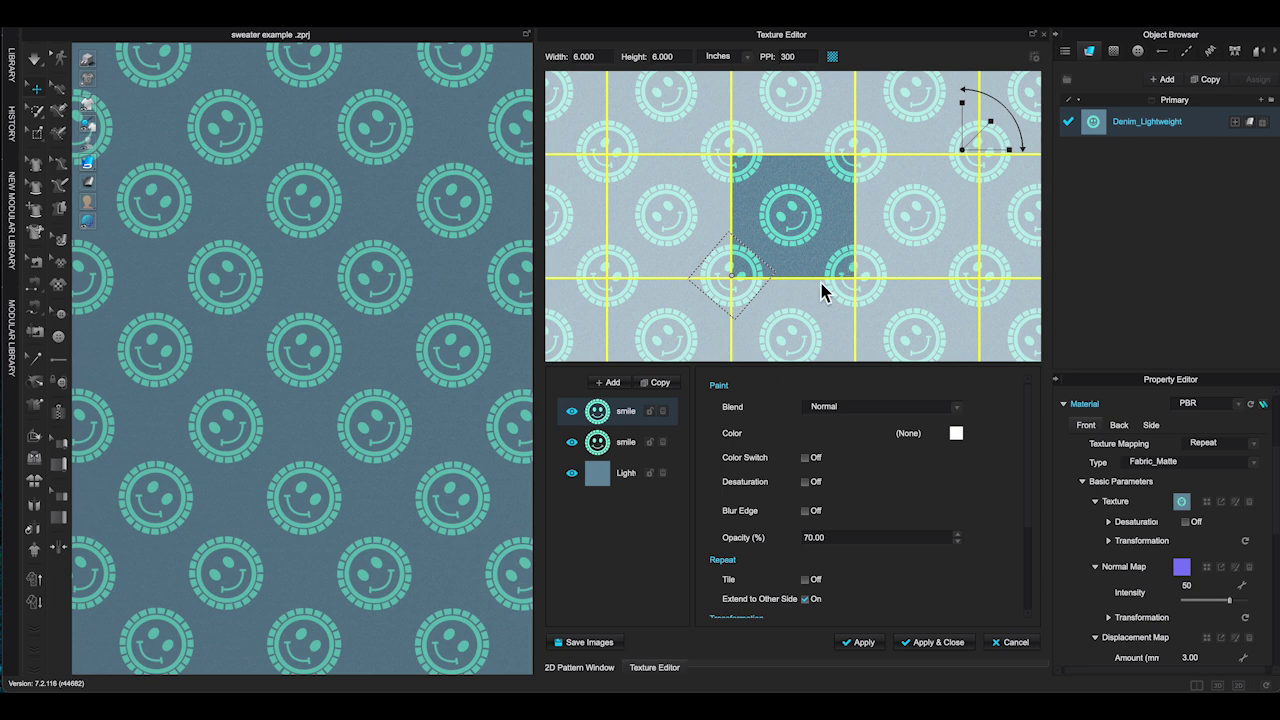
{"action": "left_click", "coordinate": [596, 647]}
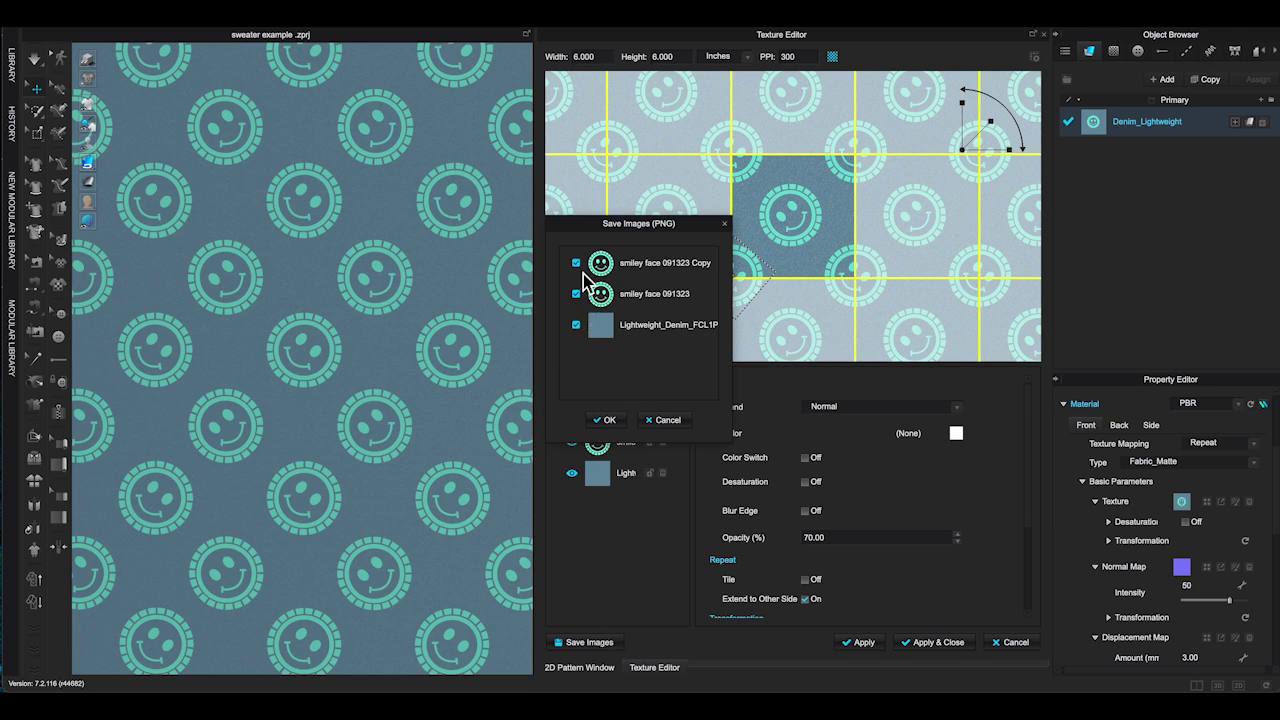
{"action": "key", "text": "Return"}
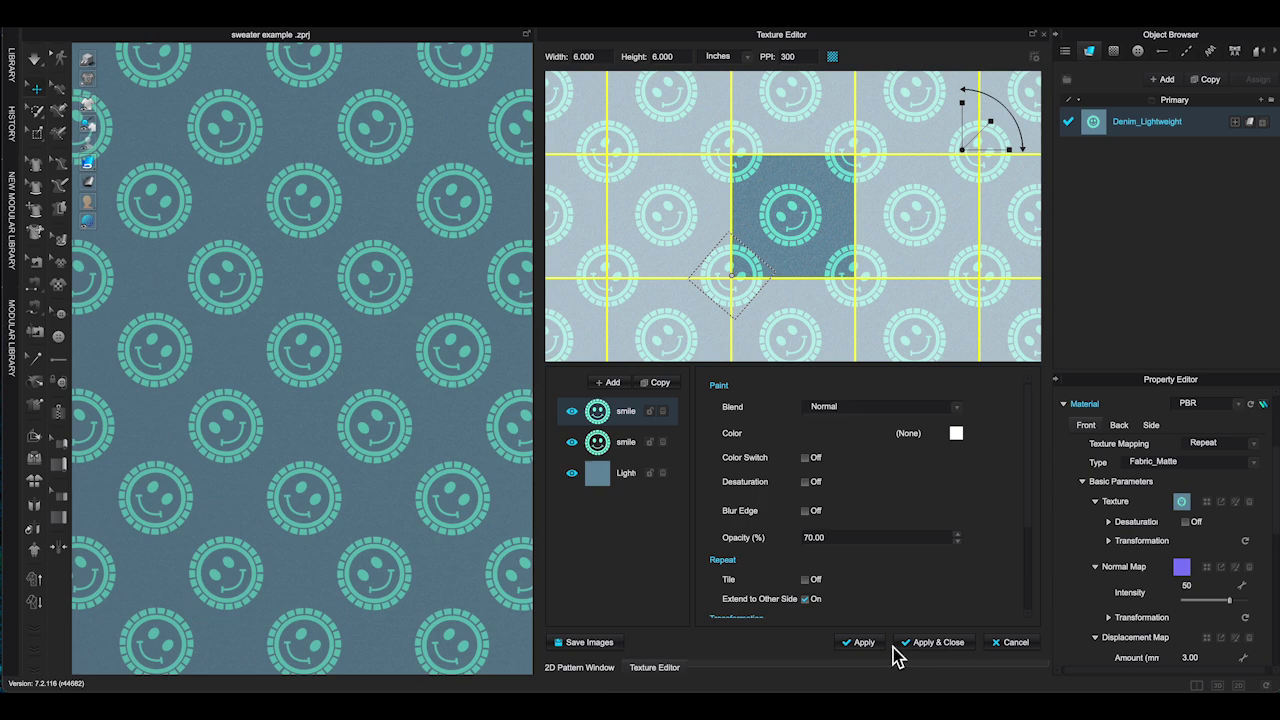
Step: Apply and close the texture editor, then save Denim_Lightweight to the Desktop with a texture-only preview
{"action": "left_click", "coordinate": [950, 646]}
{"action": "scroll", "coordinate": [905, 362], "scroll_direction": "up", "scroll_amount": 2}
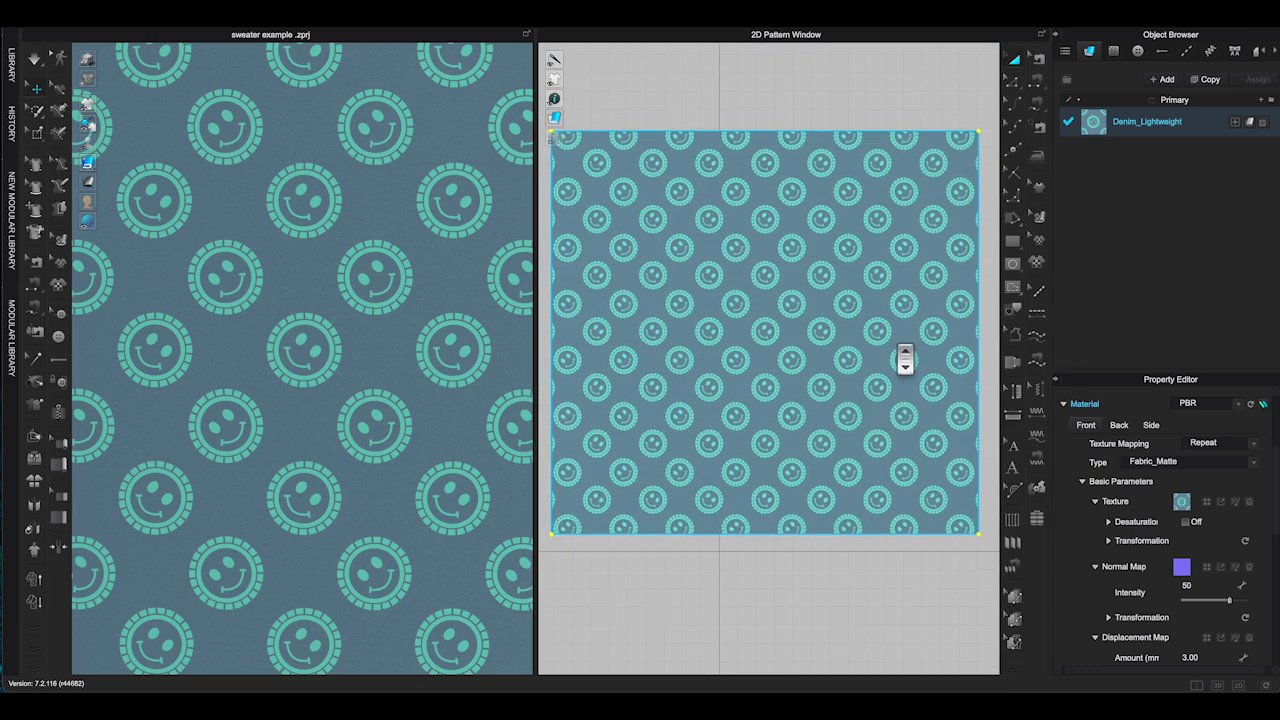
{"action": "scroll", "coordinate": [905, 362], "scroll_direction": "up", "scroll_amount": 1}
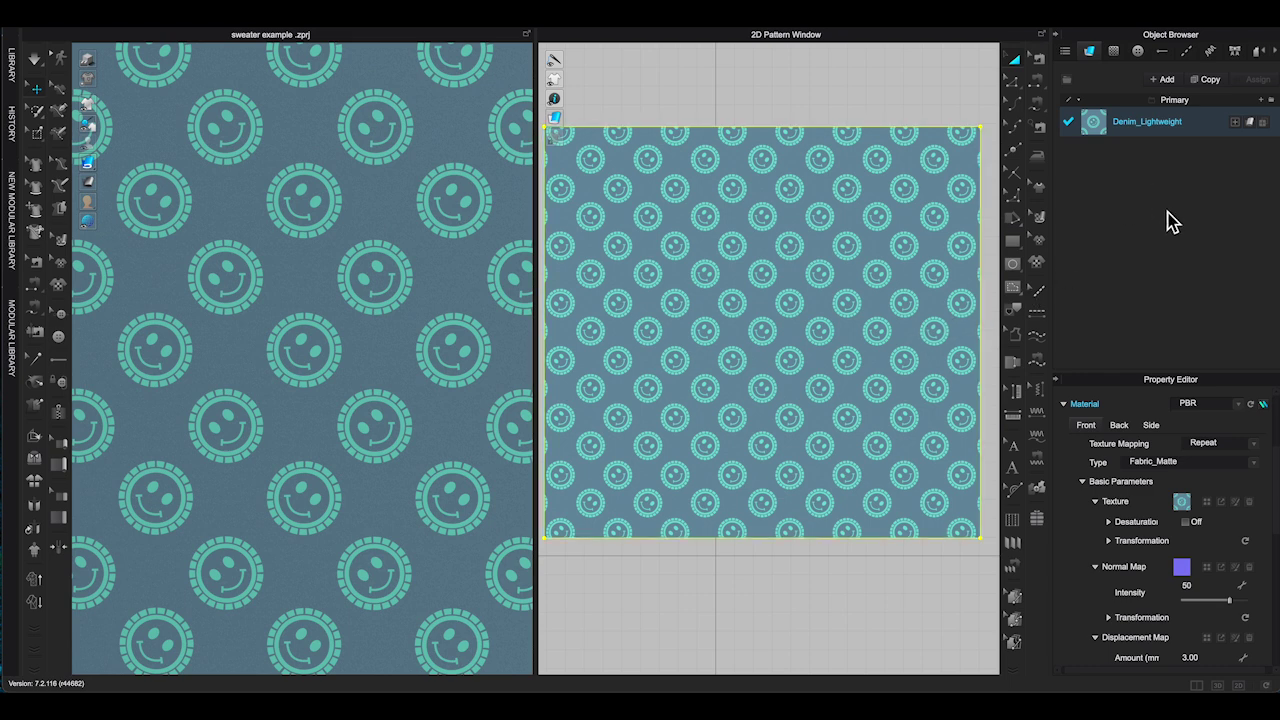
{"action": "scroll", "coordinate": [1208, 490], "scroll_direction": "up", "scroll_amount": 3}
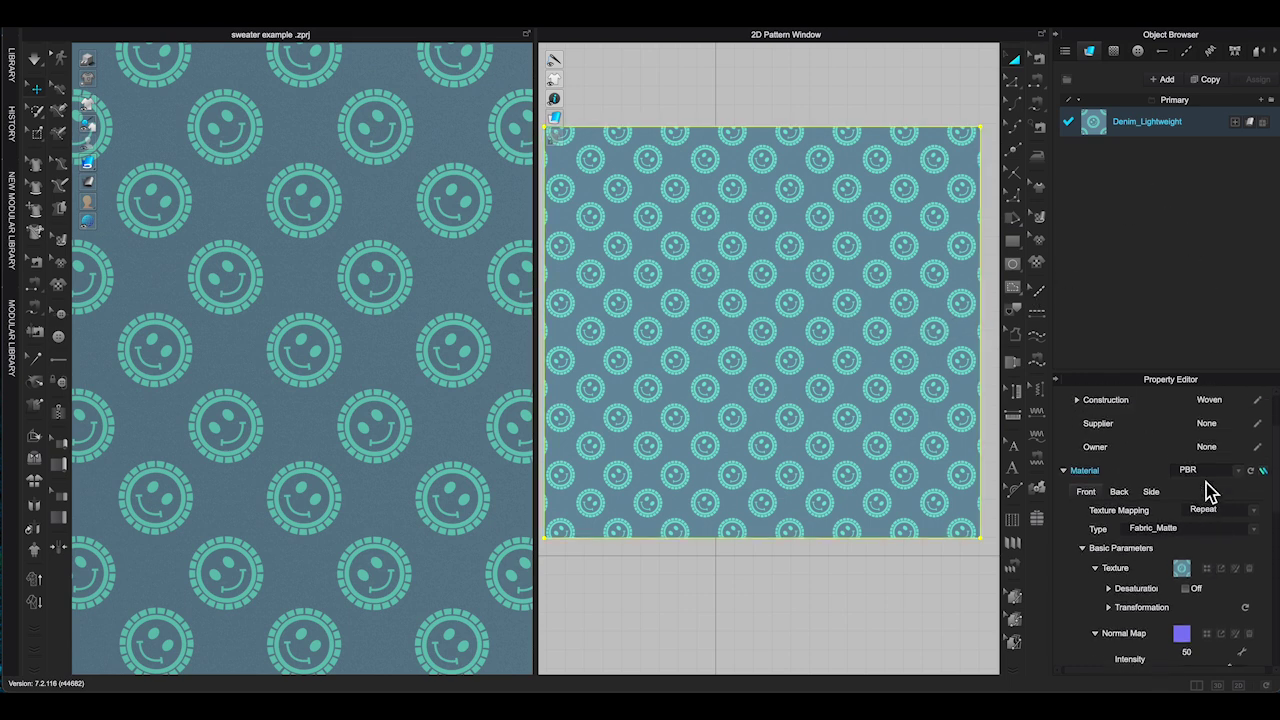
{"action": "scroll", "coordinate": [1207, 488], "scroll_direction": "up", "scroll_amount": 3}
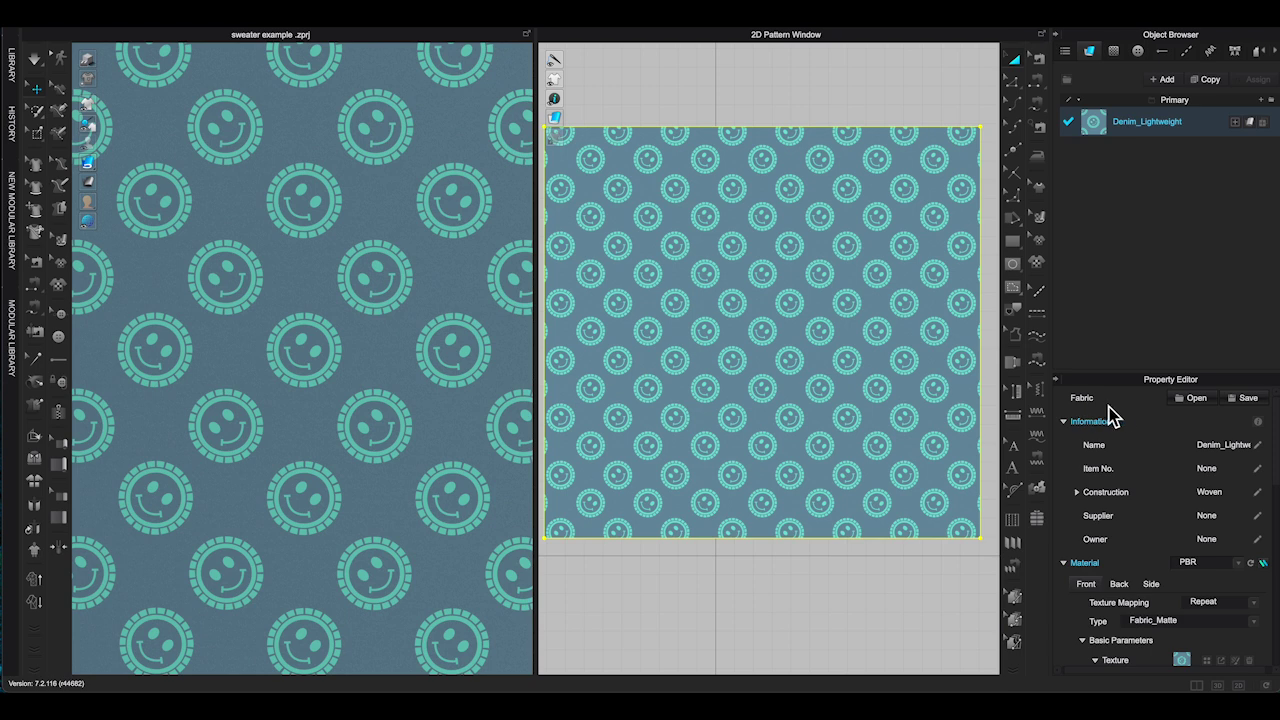
{"action": "left_click", "coordinate": [1249, 399]}
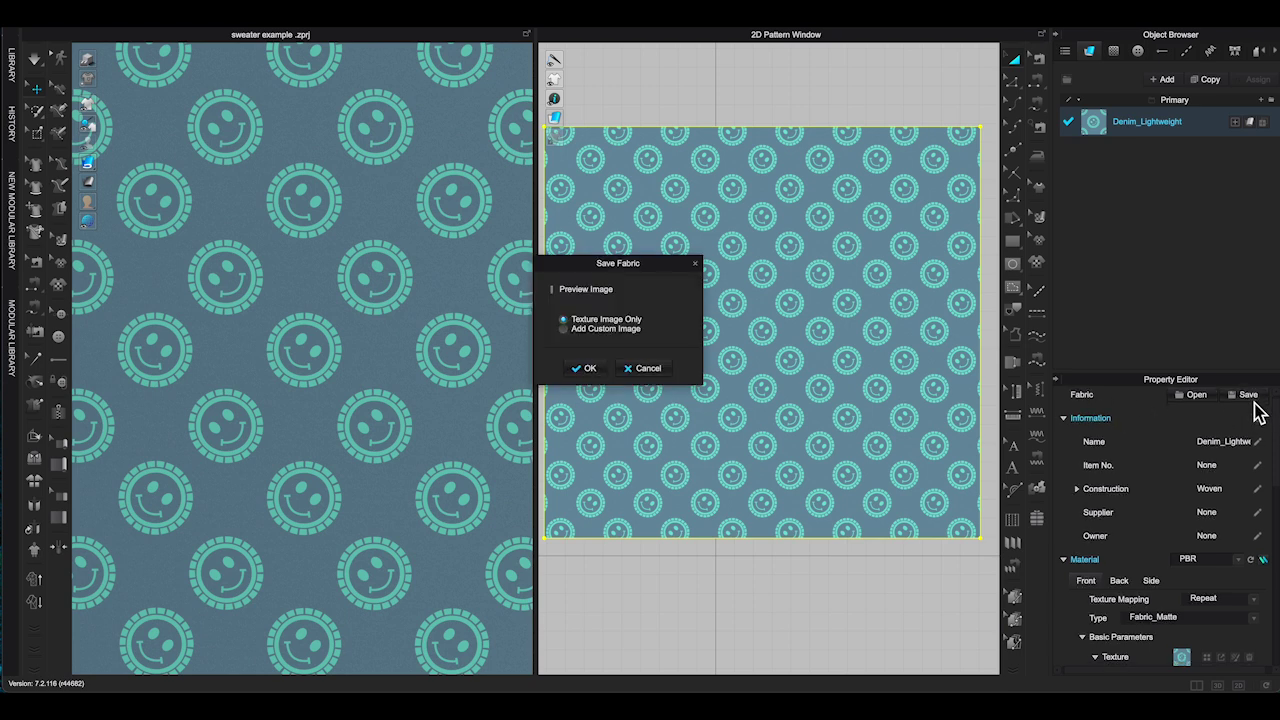
{"action": "left_click", "coordinate": [590, 368]}
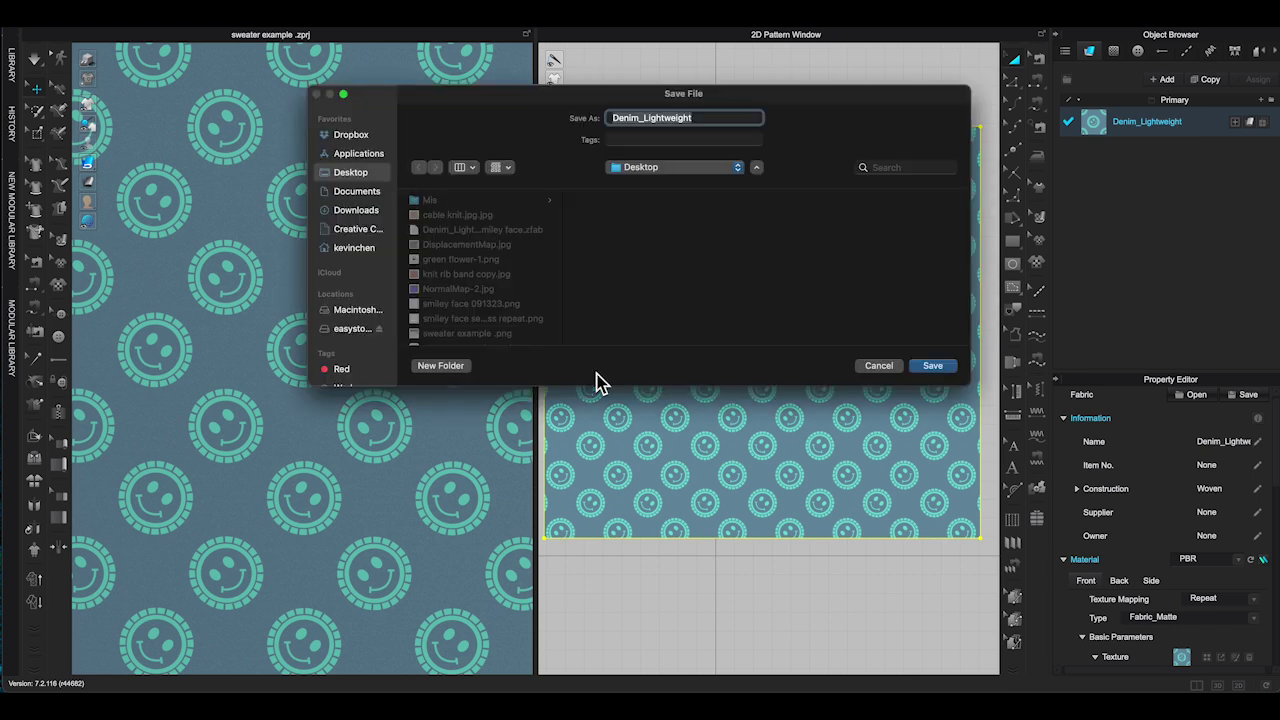
{"action": "left_click", "coordinate": [893, 370]}
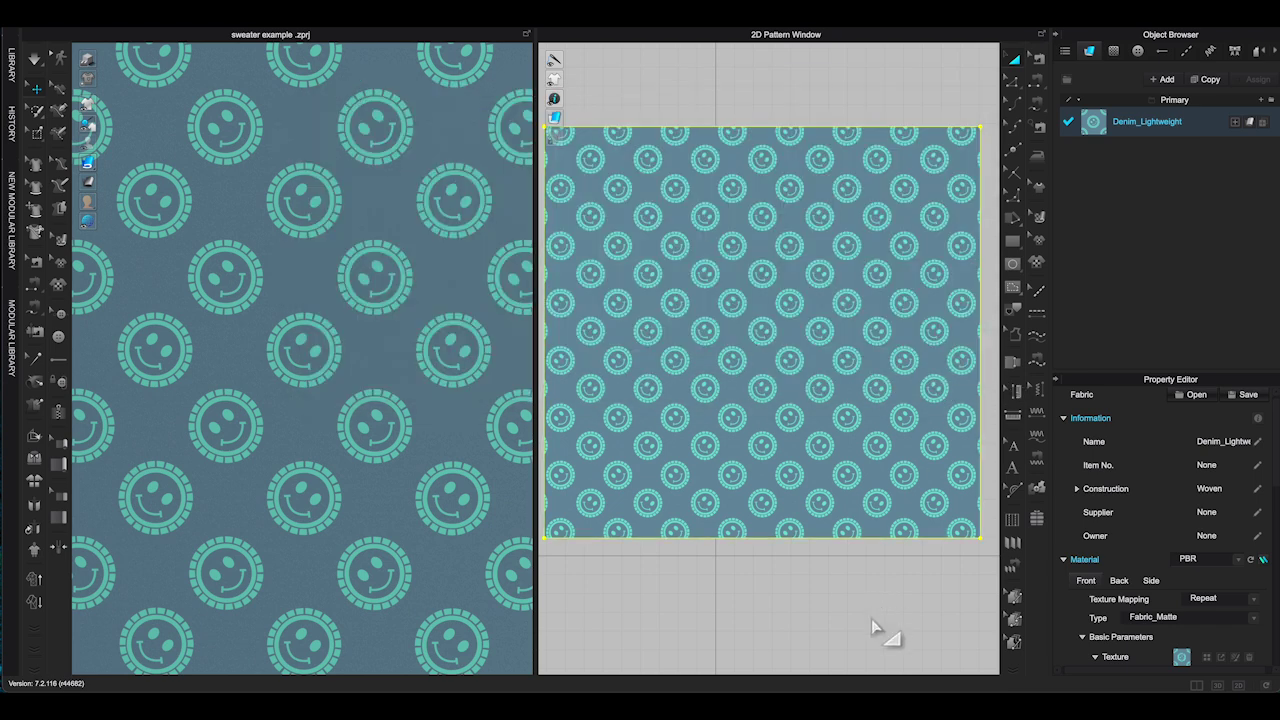
Step: Select the Denim_Lightweight fabric and raise the render's Dome Light intensity to 1.28
{"action": "left_click", "coordinate": [1137, 125]}
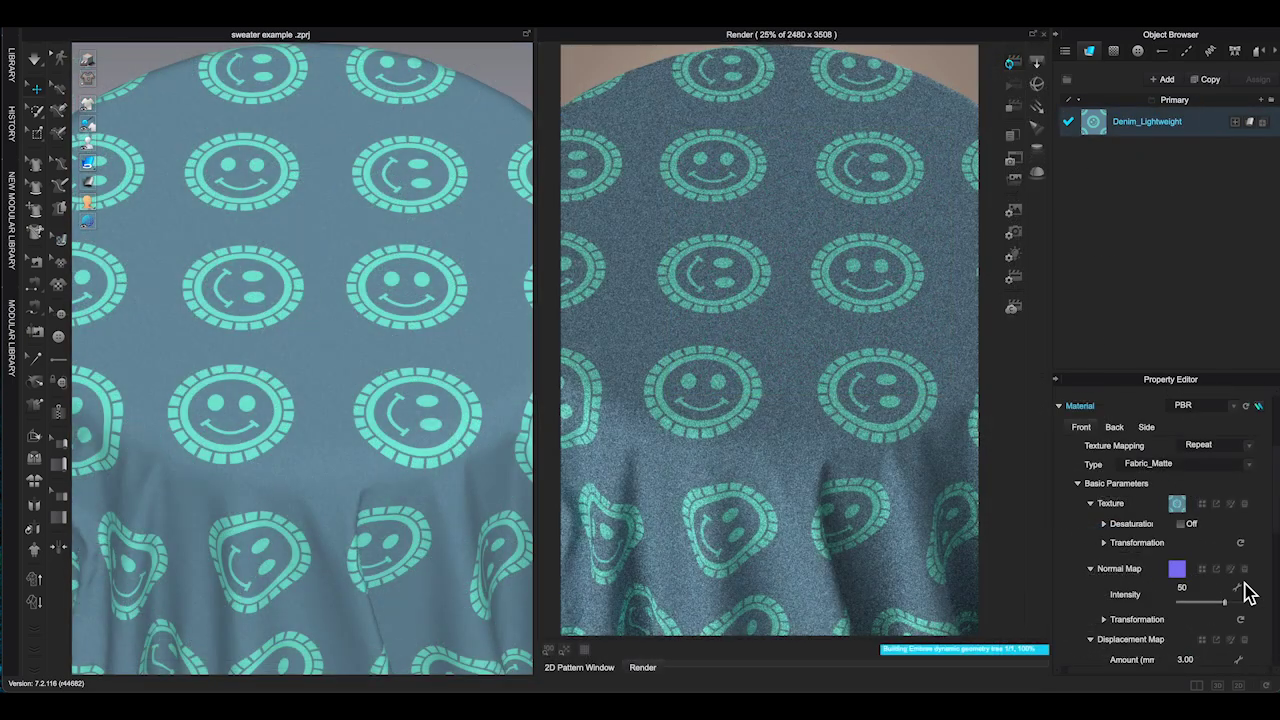
{"action": "left_click", "coordinate": [1210, 605]}
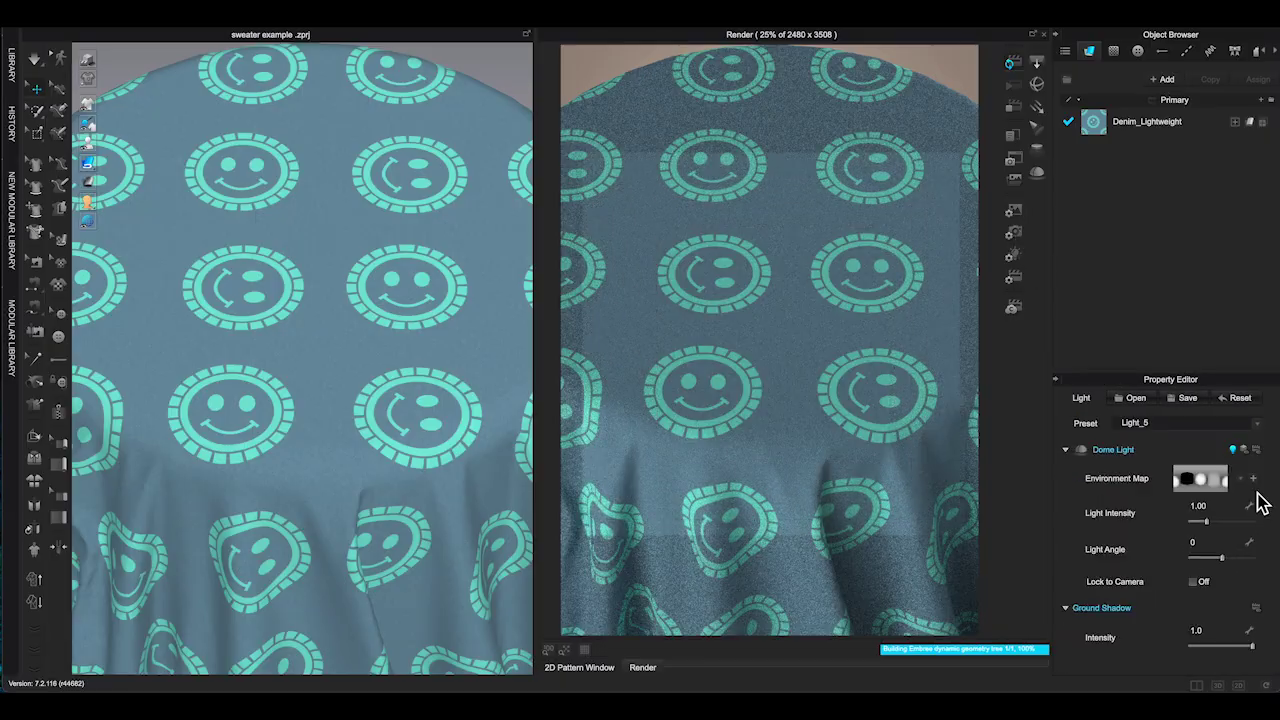
{"action": "left_click", "coordinate": [1212, 523]}
{"action": "right_click_drag", "start_coordinate": [430, 360], "coordinate": [489, 455]}
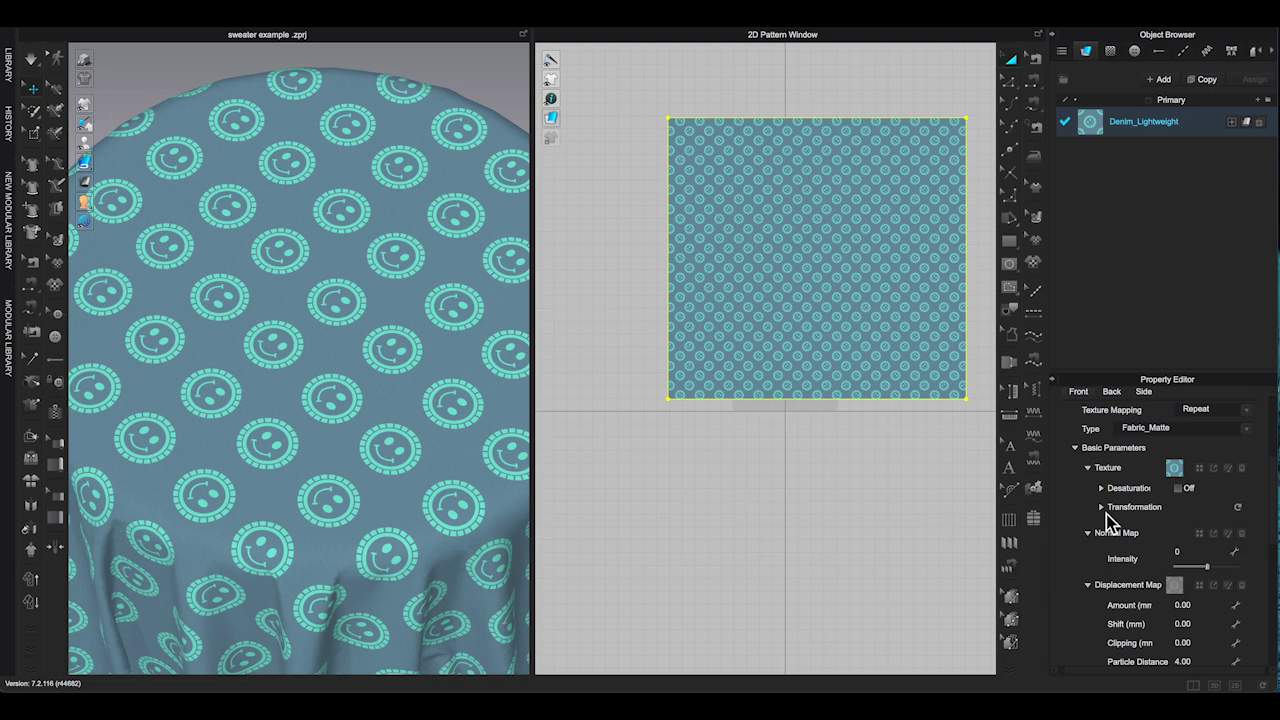
{"action": "scroll", "coordinate": [1229, 571], "scroll_direction": "down", "scroll_amount": 2}
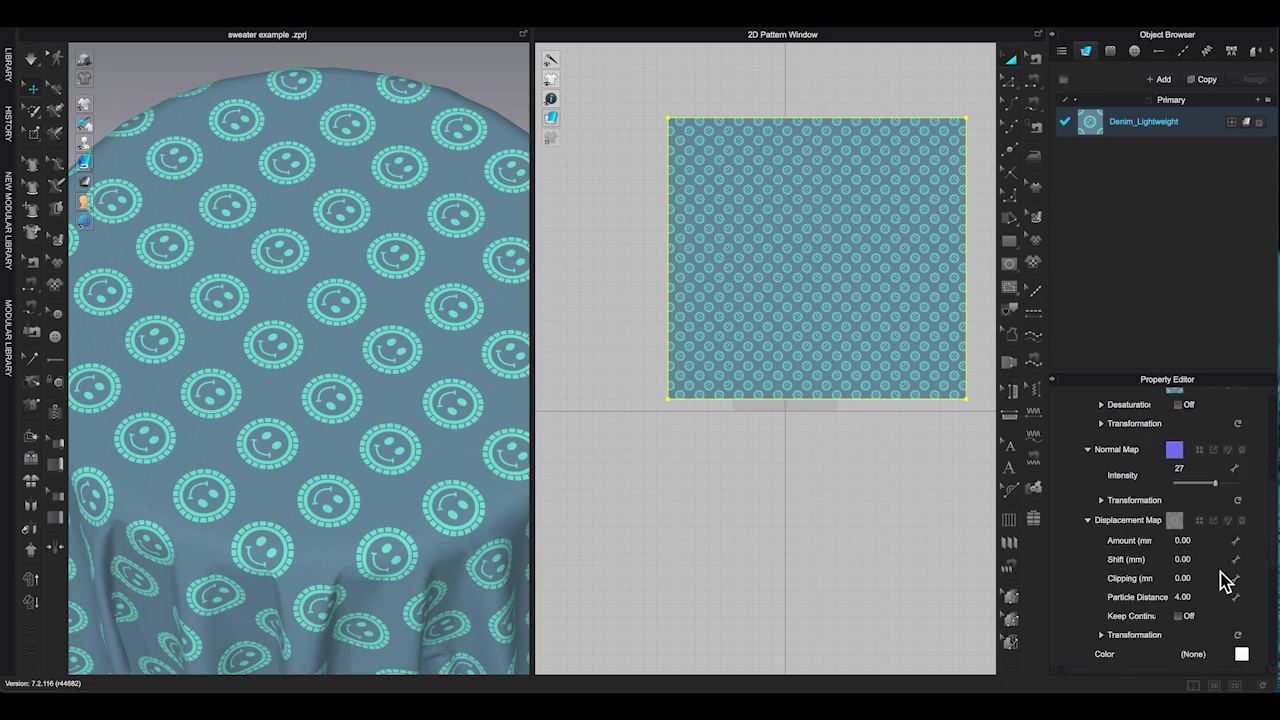
{"action": "scroll", "coordinate": [1242, 566], "scroll_direction": "up", "scroll_amount": 1}
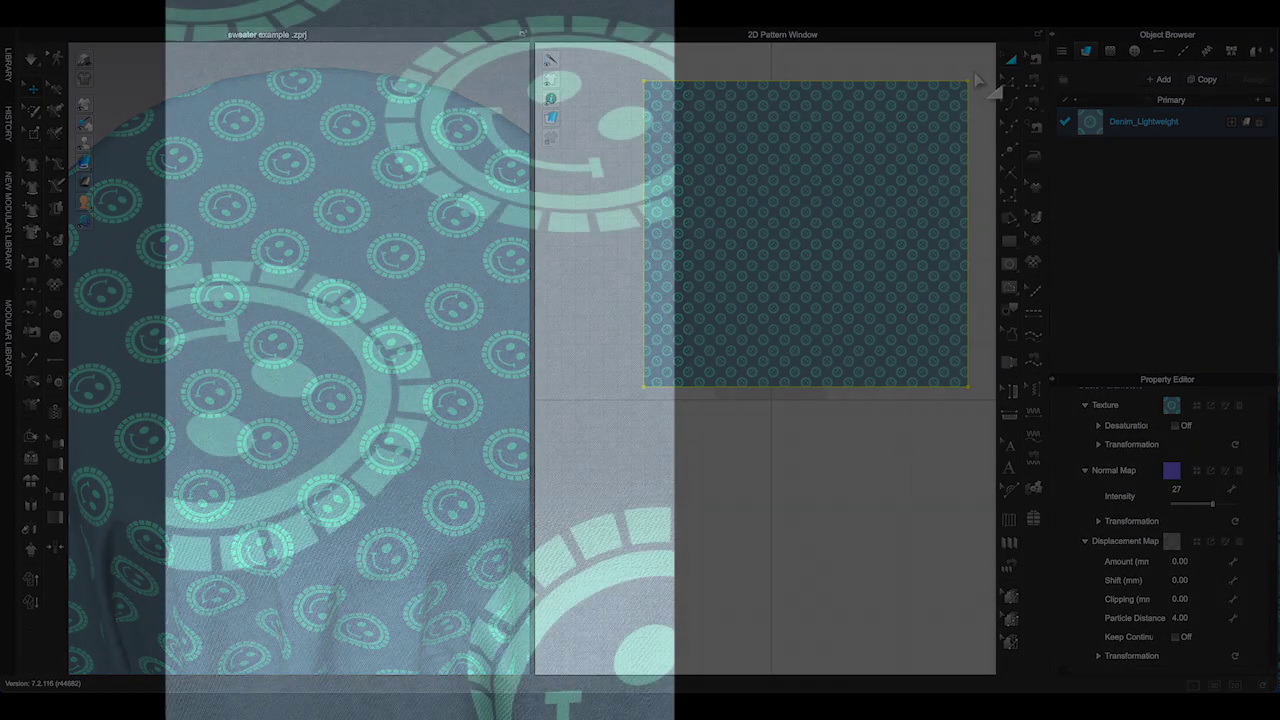